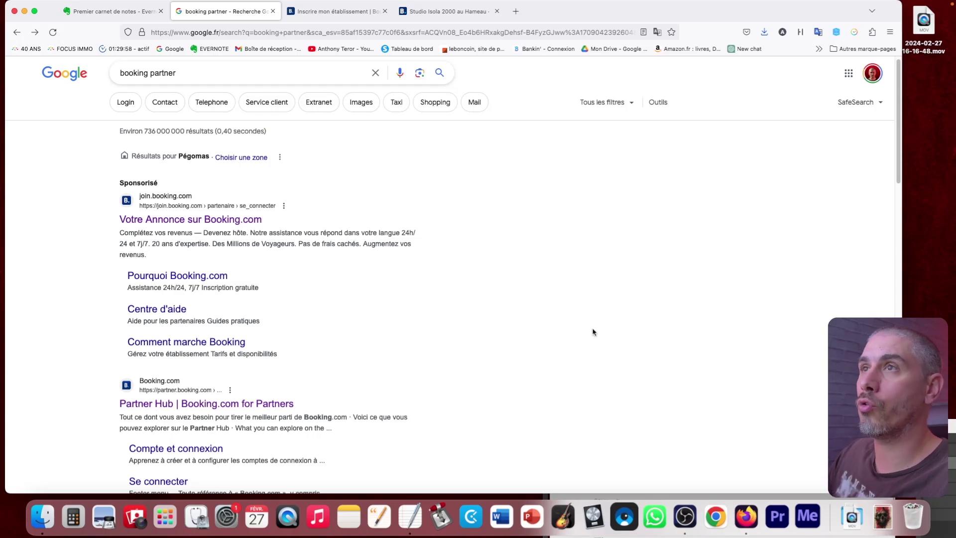
Open the Booking.com Partner Hub from the search results and bring up the "Inscrire mon établissement" article.
{"action": "left_click", "coordinate": [202, 70]}
{"action": "left_click", "coordinate": [774, 260]}
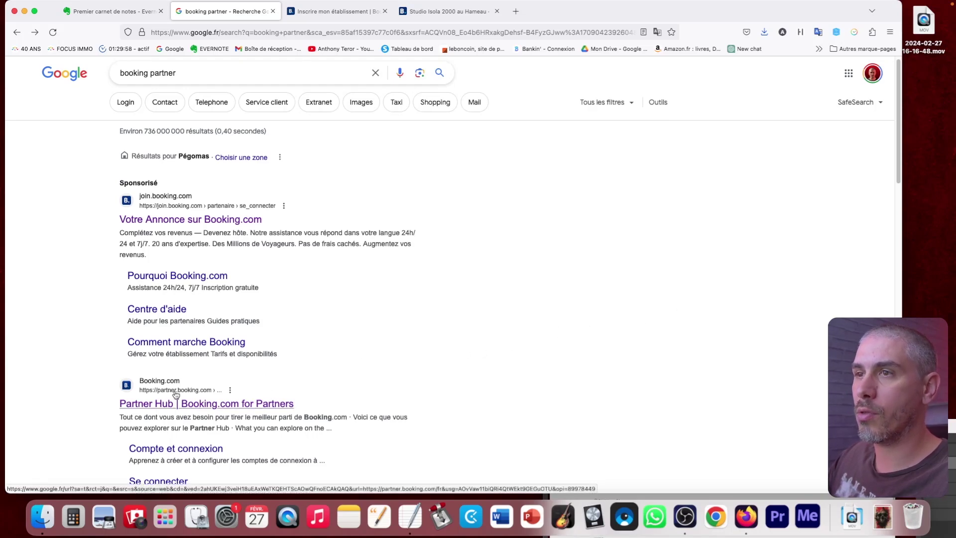
{"action": "left_click", "coordinate": [269, 403]}
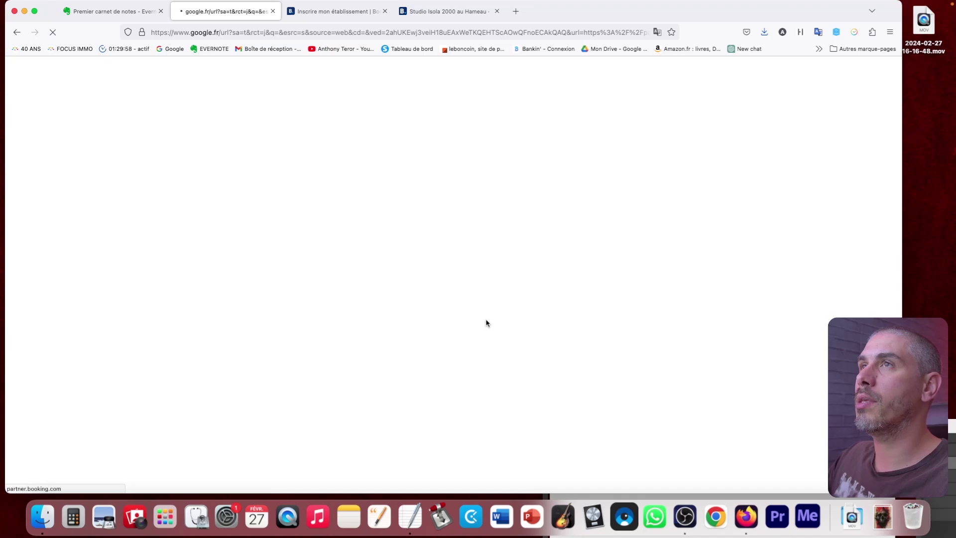
{"action": "left_click", "coordinate": [345, 12]}
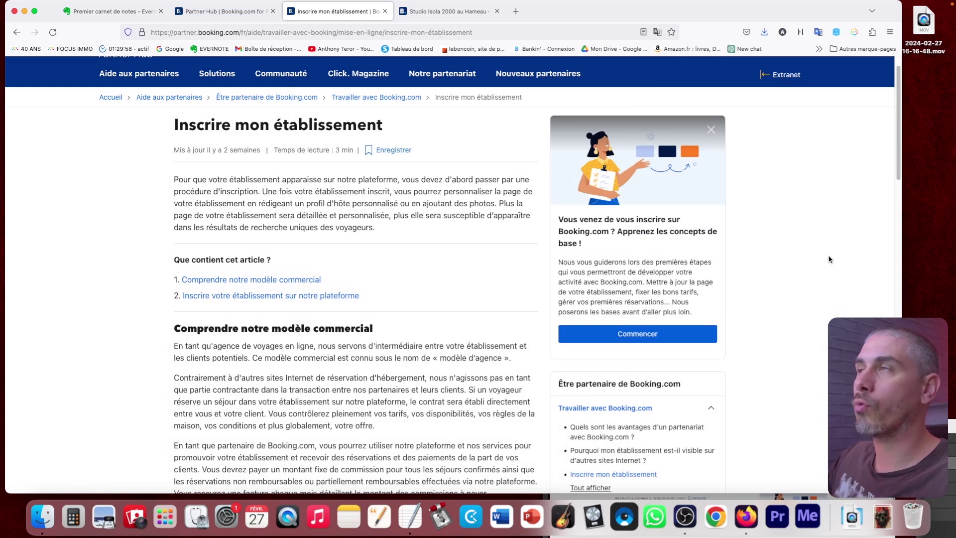
Go to the Booking.com extranet and look over the property's home page.
{"action": "left_click", "coordinate": [787, 76]}
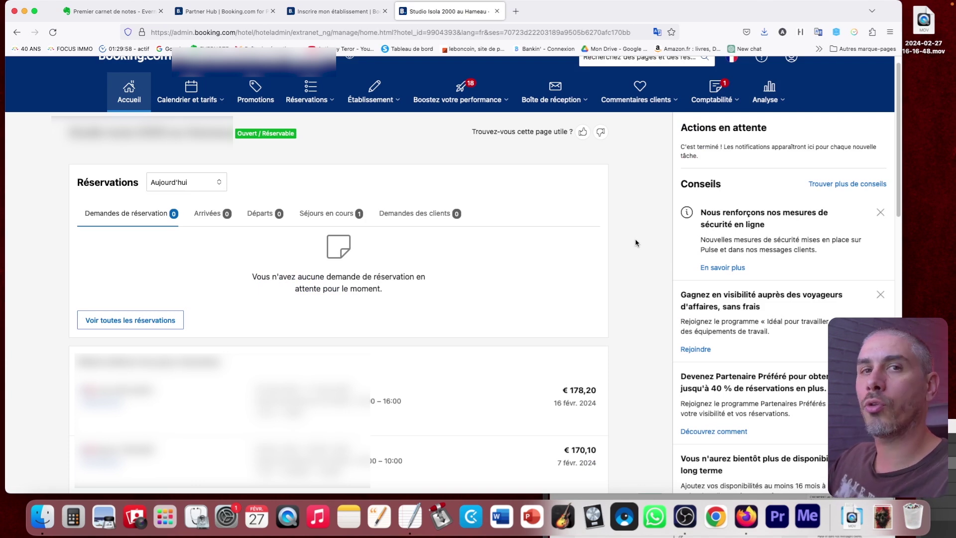
{"action": "scroll", "coordinate": [636, 292], "scroll_direction": "up", "scroll_amount": 1}
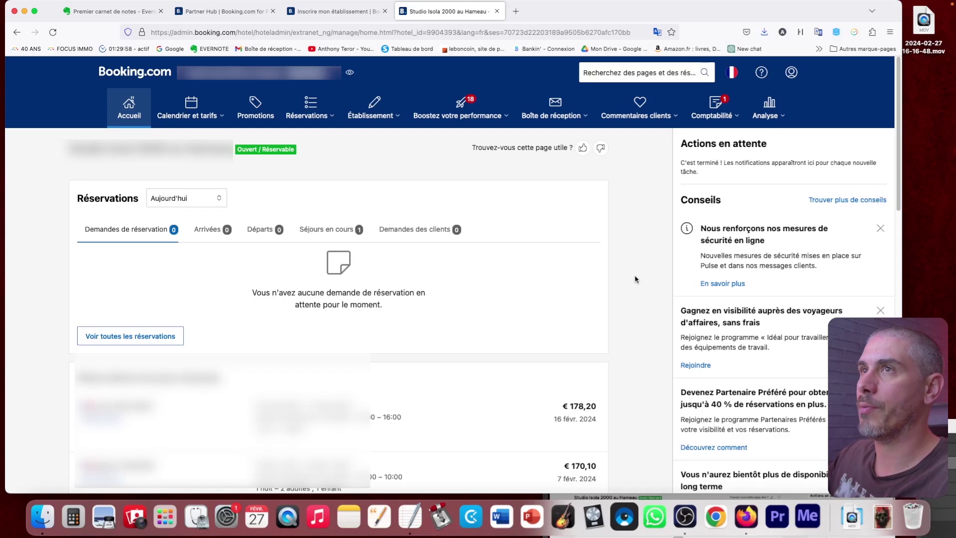
{"action": "scroll", "coordinate": [533, 175], "scroll_direction": "down", "scroll_amount": 1}
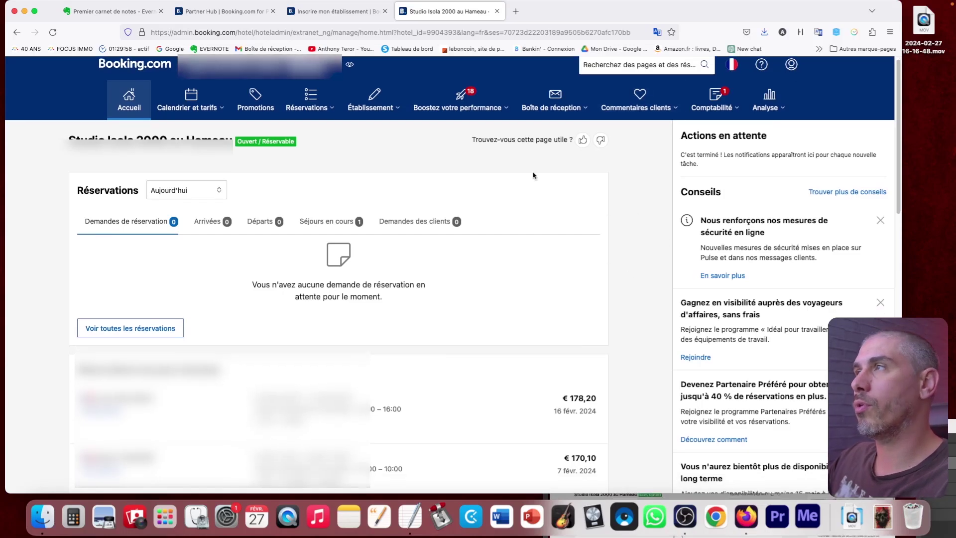
{"action": "scroll", "coordinate": [540, 220], "scroll_direction": "up", "scroll_amount": 1}
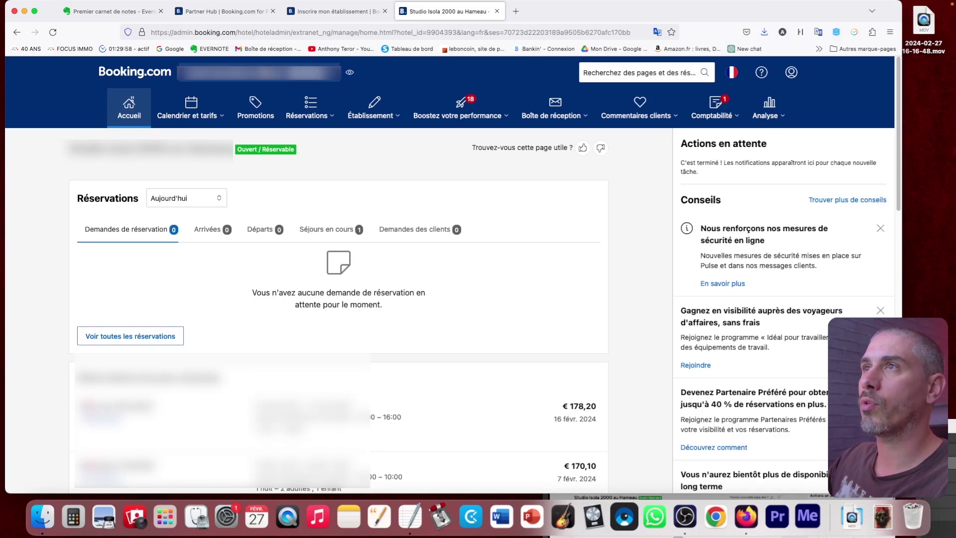
Preview the public listing page of Studio Isola 2000 au Hameau, look through its photos and amenities, and close it.
{"action": "left_click", "coordinate": [350, 74]}
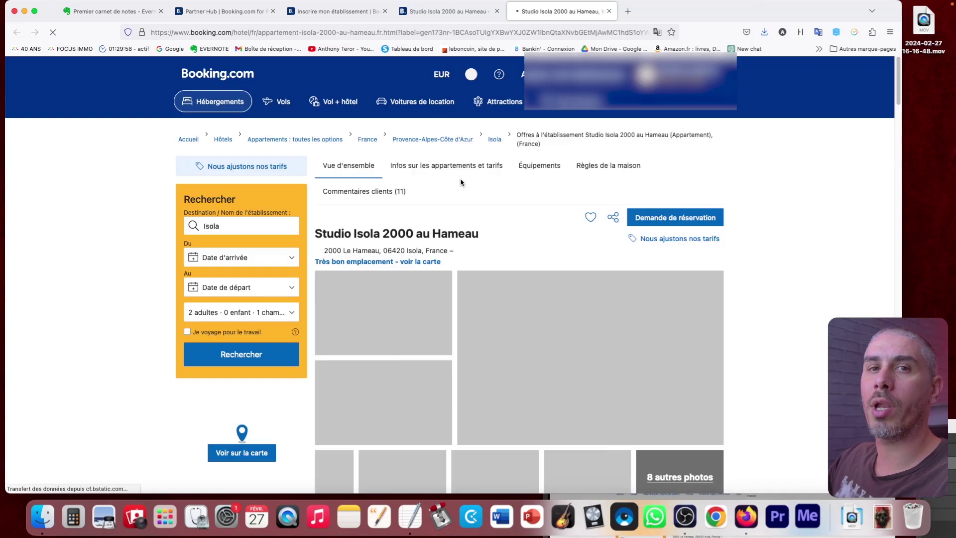
{"action": "scroll", "coordinate": [798, 250], "scroll_direction": "down", "scroll_amount": 1}
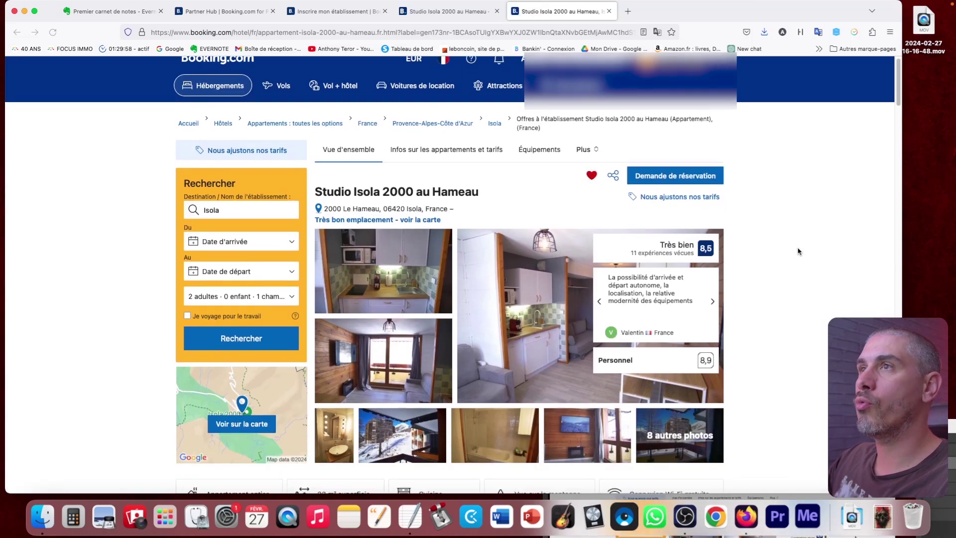
{"action": "scroll", "coordinate": [799, 251], "scroll_direction": "down", "scroll_amount": 4}
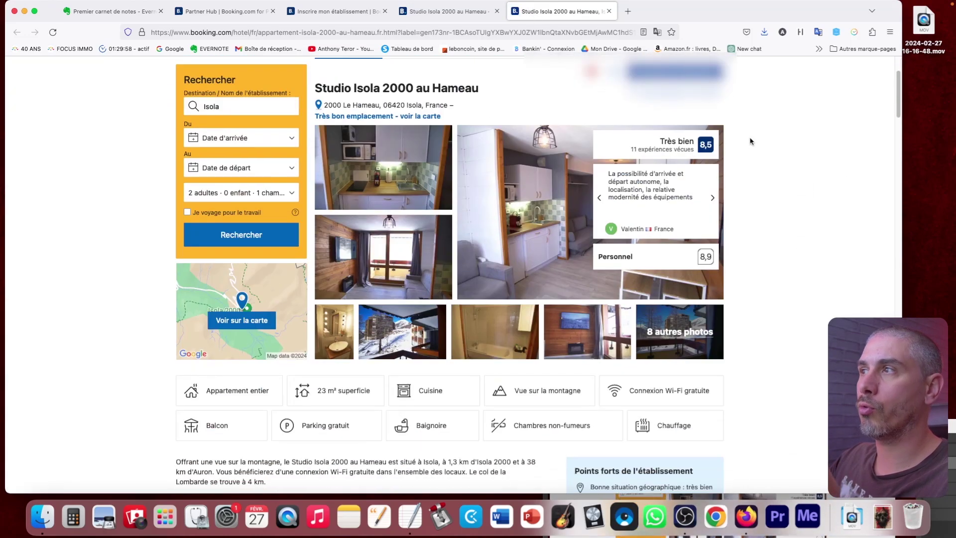
{"action": "scroll", "coordinate": [759, 279], "scroll_direction": "up", "scroll_amount": 5}
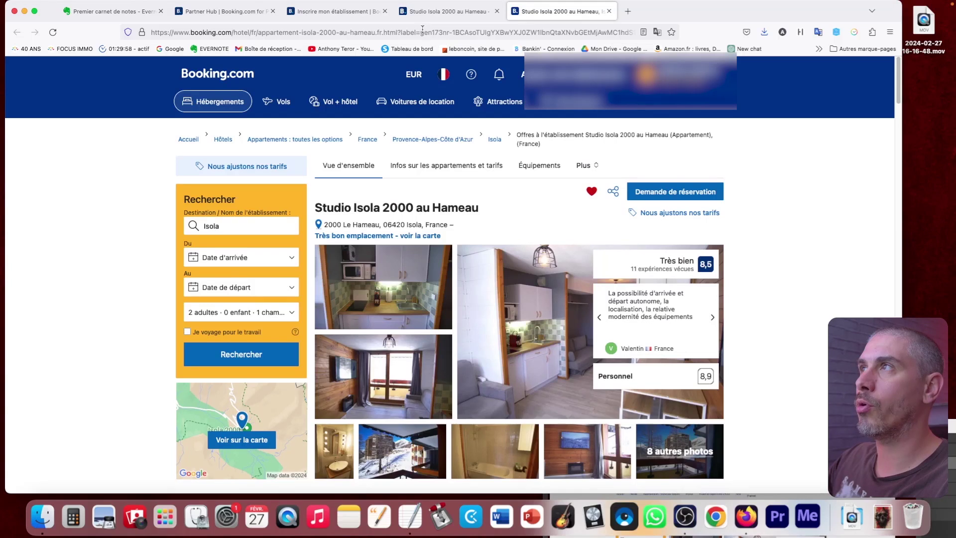
{"action": "left_click", "coordinate": [609, 11]}
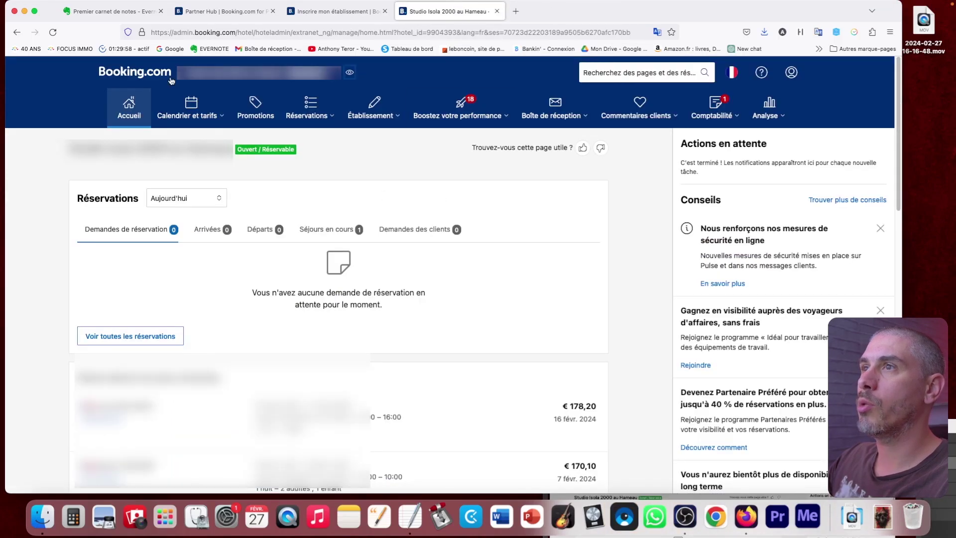
Switch the period of the home page's reservations overview to Demain, and finally to 7 prochains jours.
{"action": "scroll", "coordinate": [647, 195], "scroll_direction": "down", "scroll_amount": 1}
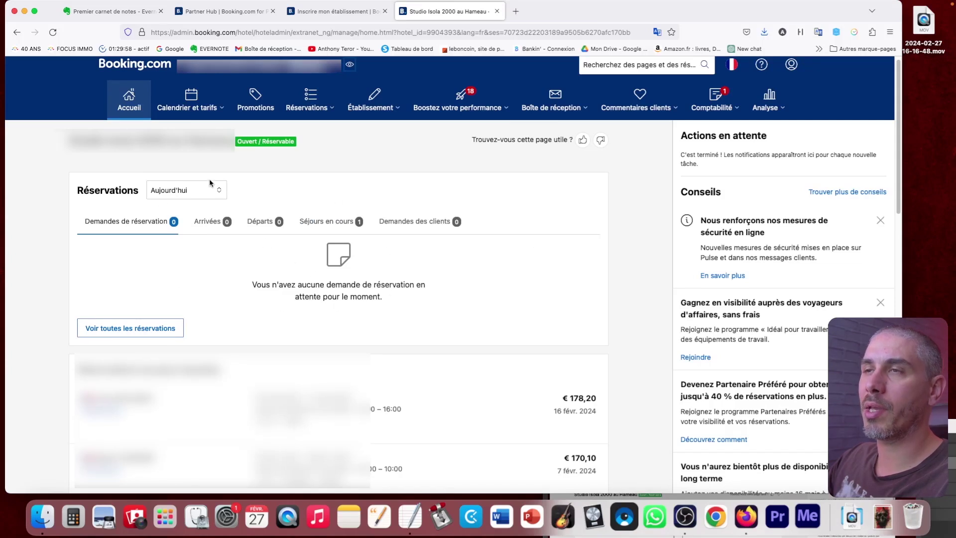
{"action": "left_click", "coordinate": [216, 194]}
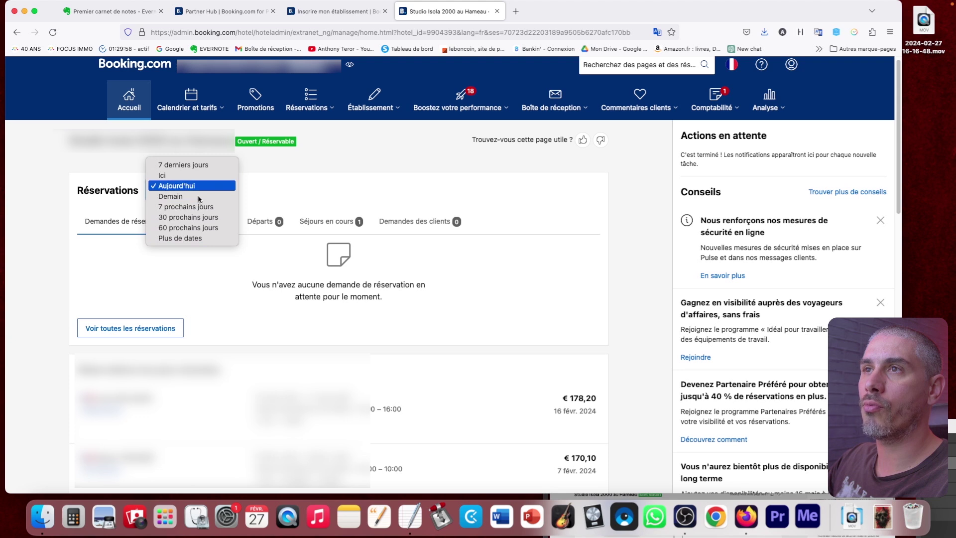
{"action": "left_click", "coordinate": [190, 200]}
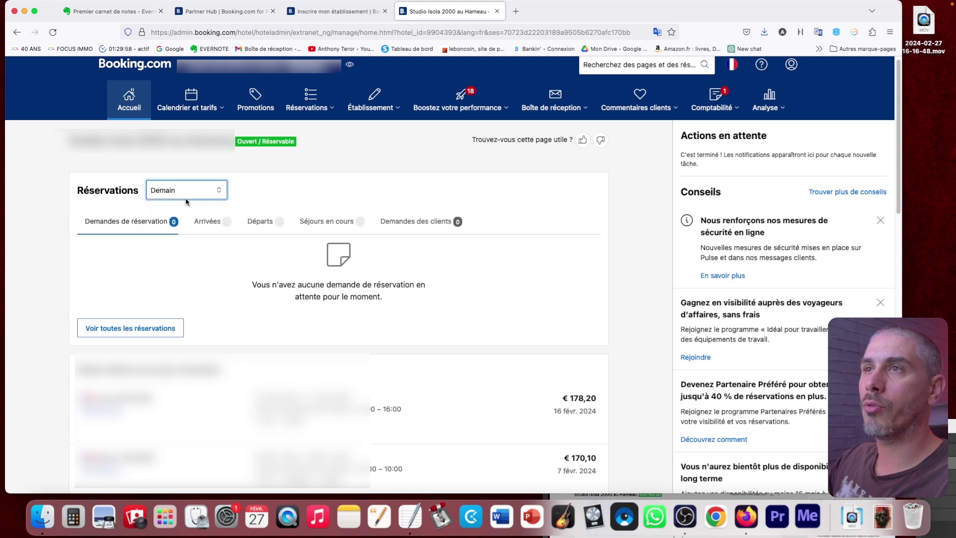
{"action": "left_click", "coordinate": [214, 197]}
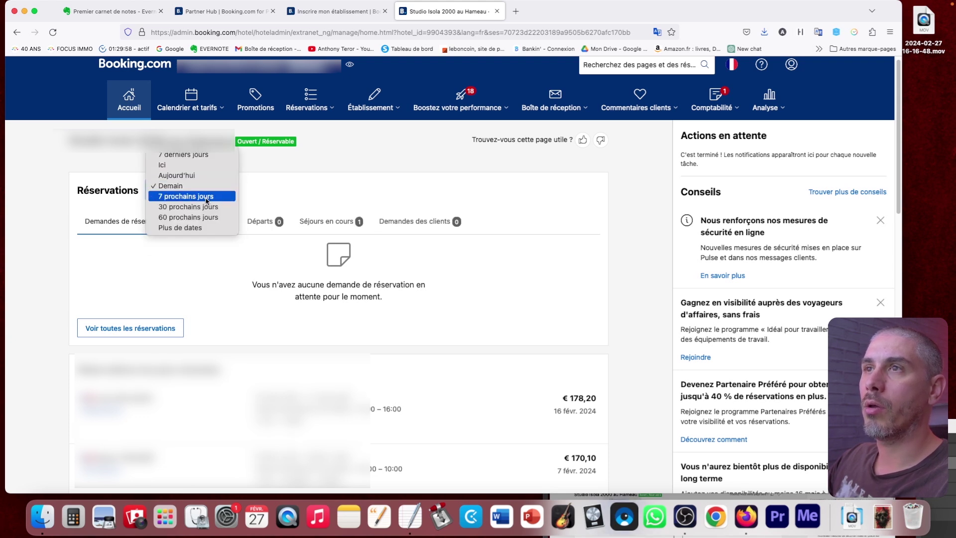
{"action": "left_click", "coordinate": [206, 197]}
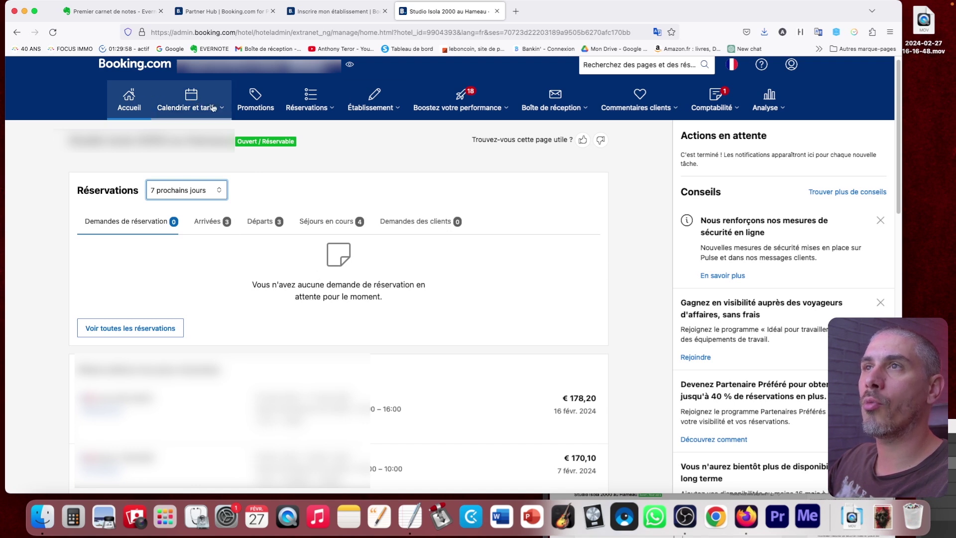
Open the full reservations list, check the available date type filters, and close the list.
{"action": "scroll", "coordinate": [100, 239], "scroll_direction": "down", "scroll_amount": 3}
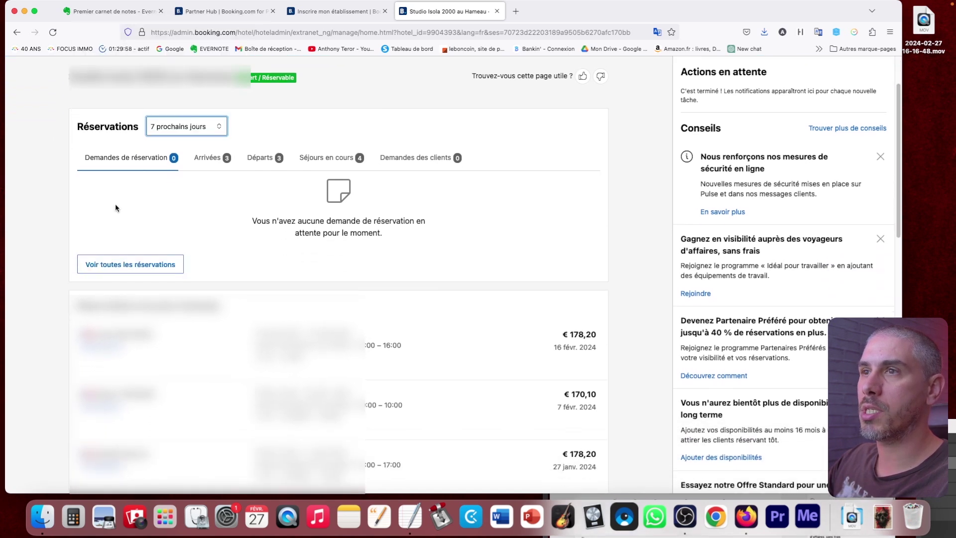
{"action": "left_click", "coordinate": [161, 259]}
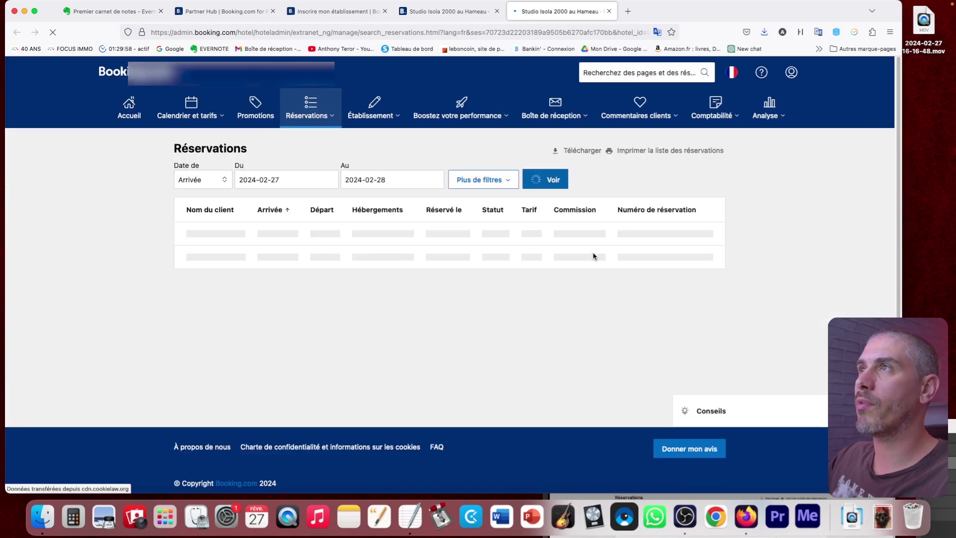
{"action": "left_click", "coordinate": [214, 184]}
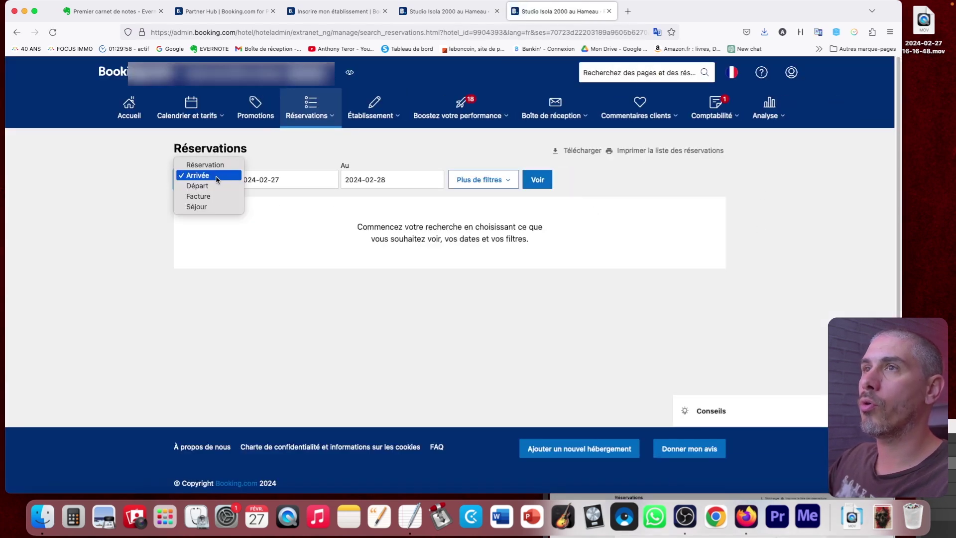
{"action": "left_click", "coordinate": [171, 192]}
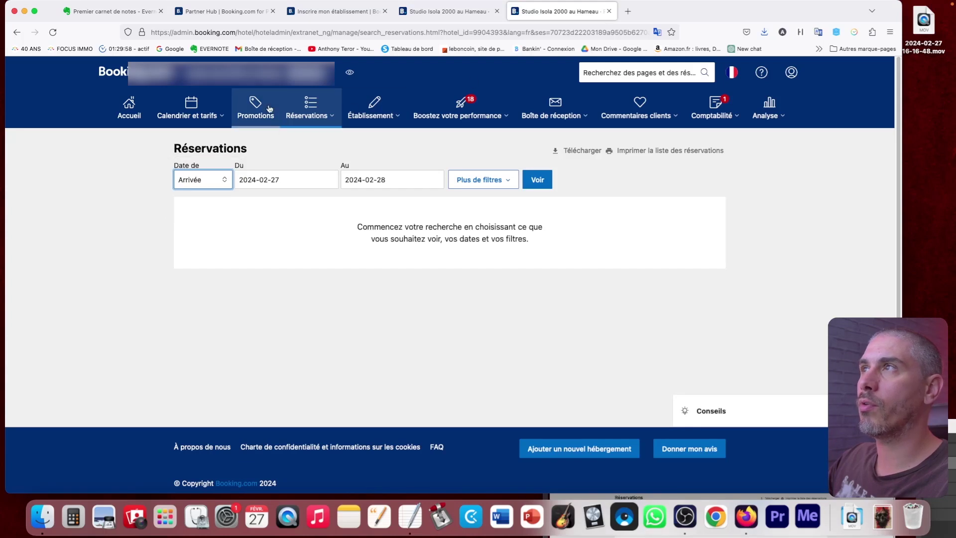
{"action": "left_click", "coordinate": [608, 14]}
Review the most recent reservations and the Arrivées, Départs and Séjours en cours lists for the coming seven days.
{"action": "scroll", "coordinate": [638, 274], "scroll_direction": "down", "scroll_amount": 5}
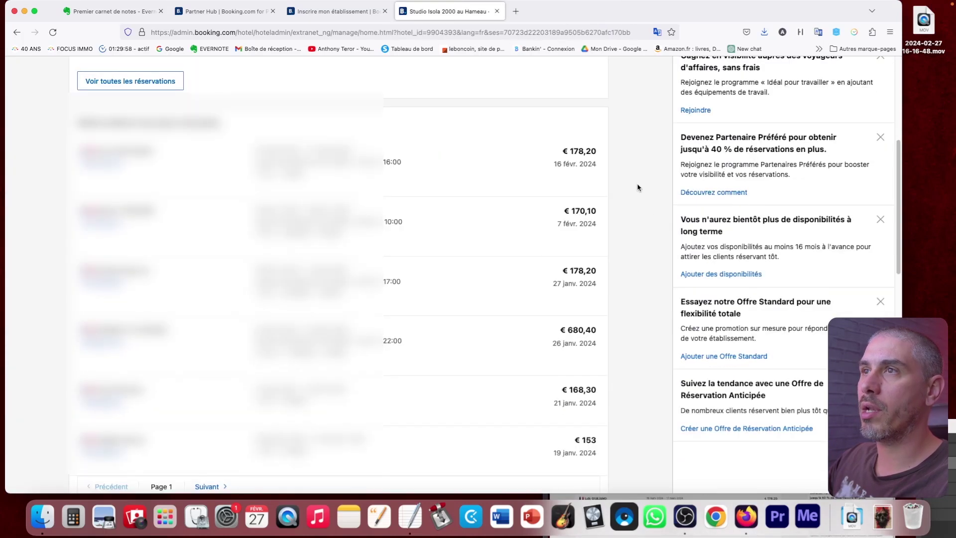
{"action": "scroll", "coordinate": [637, 187], "scroll_direction": "up", "scroll_amount": 5}
{"action": "scroll", "coordinate": [639, 187], "scroll_direction": "up", "scroll_amount": 1}
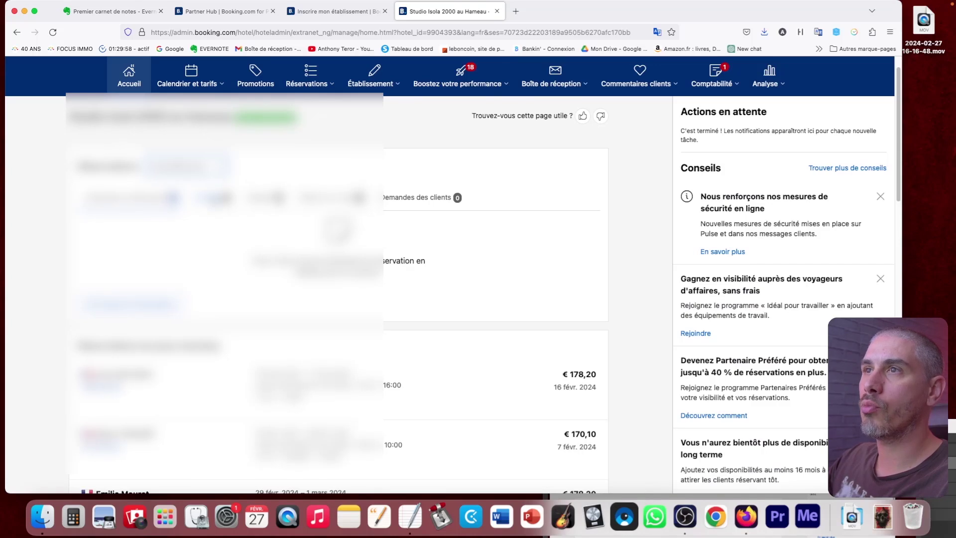
{"action": "left_click", "coordinate": [214, 198]}
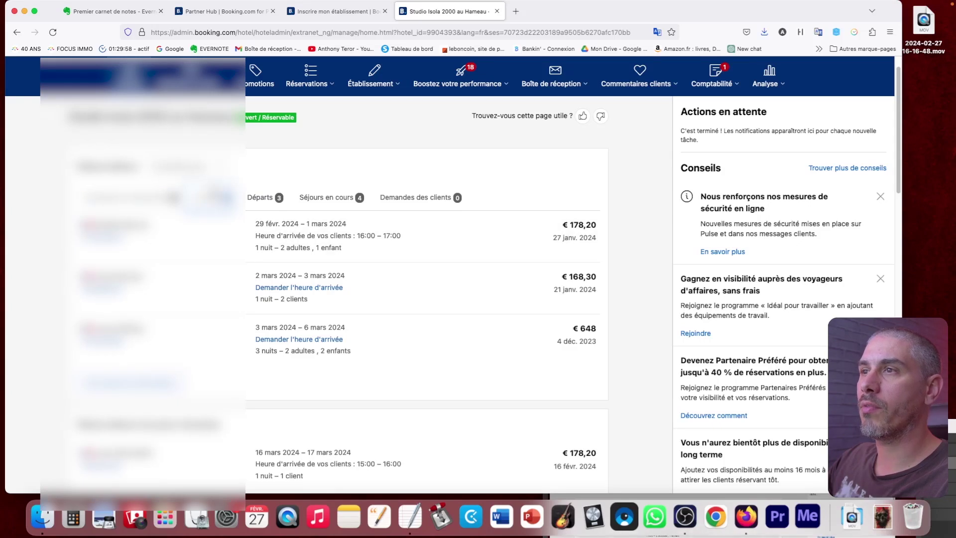
{"action": "left_click", "coordinate": [269, 197]}
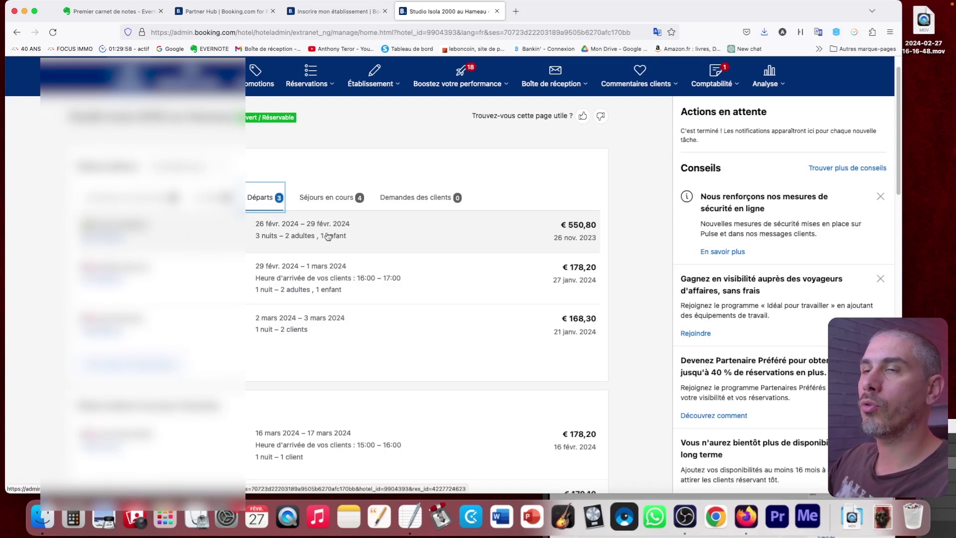
{"action": "left_click", "coordinate": [332, 197]}
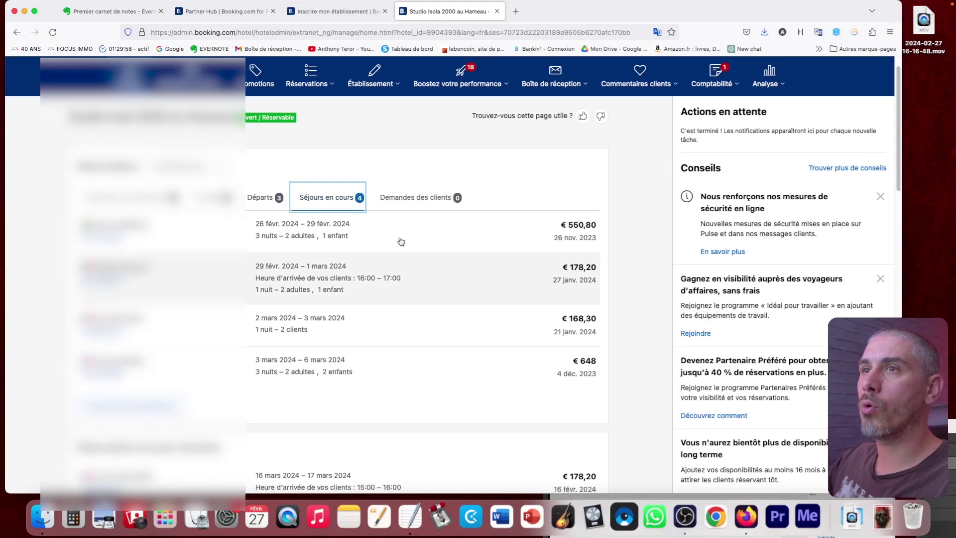
{"action": "scroll", "coordinate": [621, 186], "scroll_direction": "up", "scroll_amount": 1}
{"action": "scroll", "coordinate": [621, 186], "scroll_direction": "down", "scroll_amount": 10}
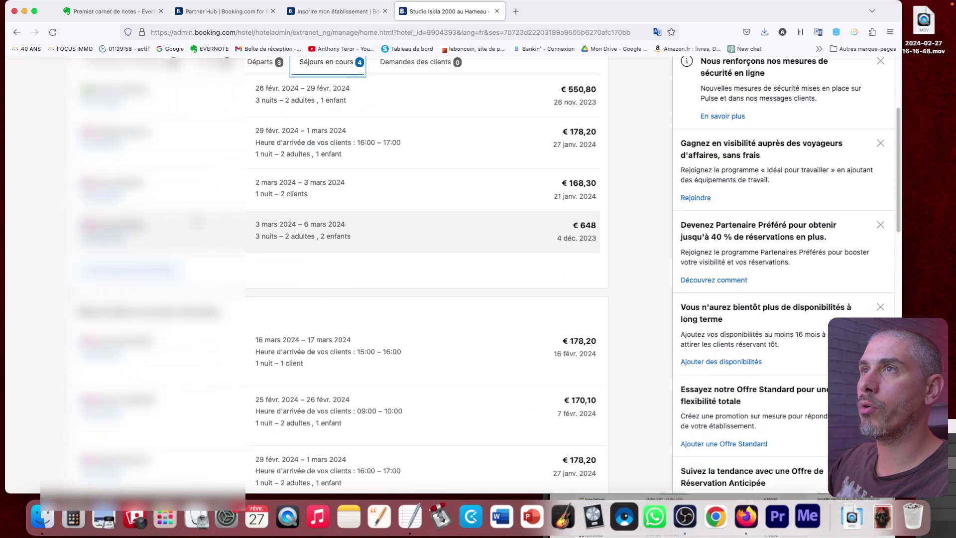
Open the property's calendar and view the February 2024 month.
{"action": "scroll", "coordinate": [353, 313], "scroll_direction": "up", "scroll_amount": 10}
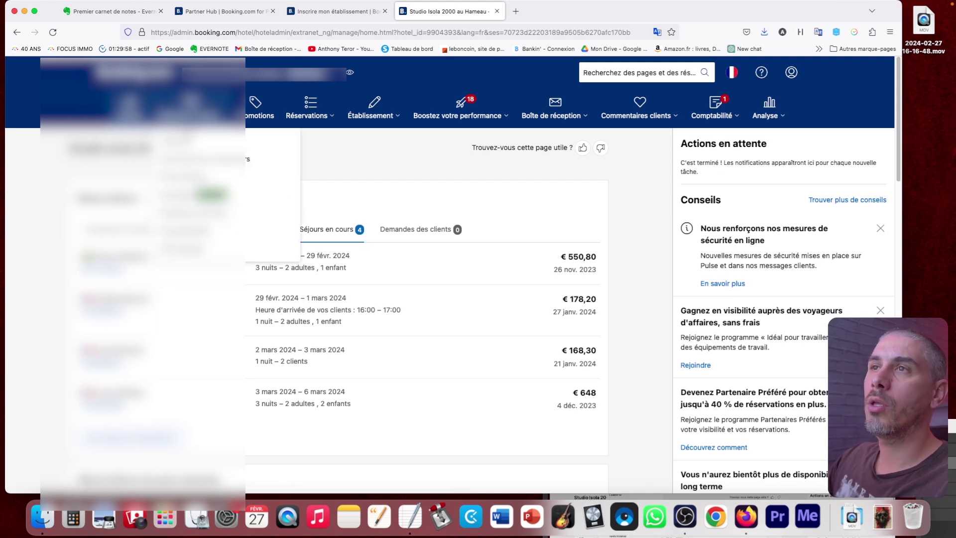
{"action": "left_click", "coordinate": [200, 143]}
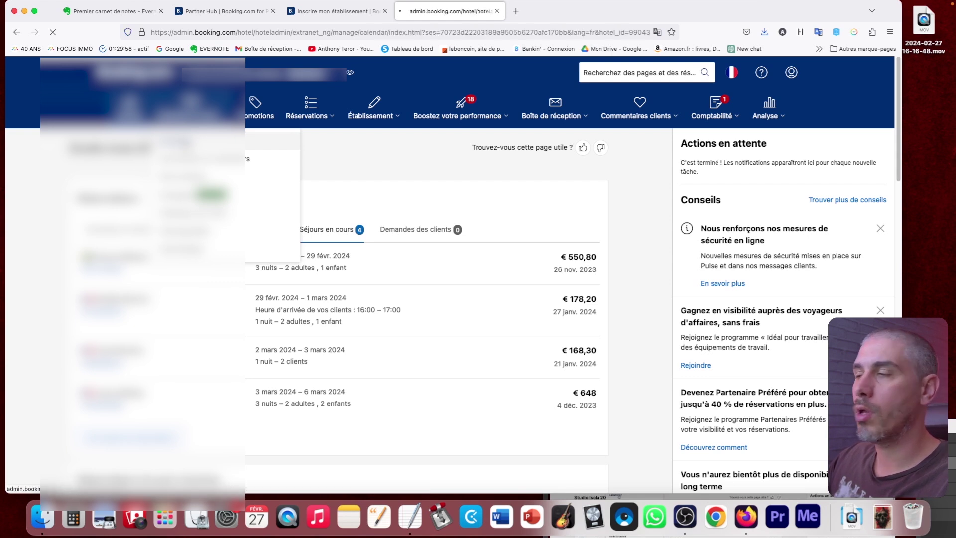
{"action": "scroll", "coordinate": [22, 244], "scroll_direction": "down", "scroll_amount": 2}
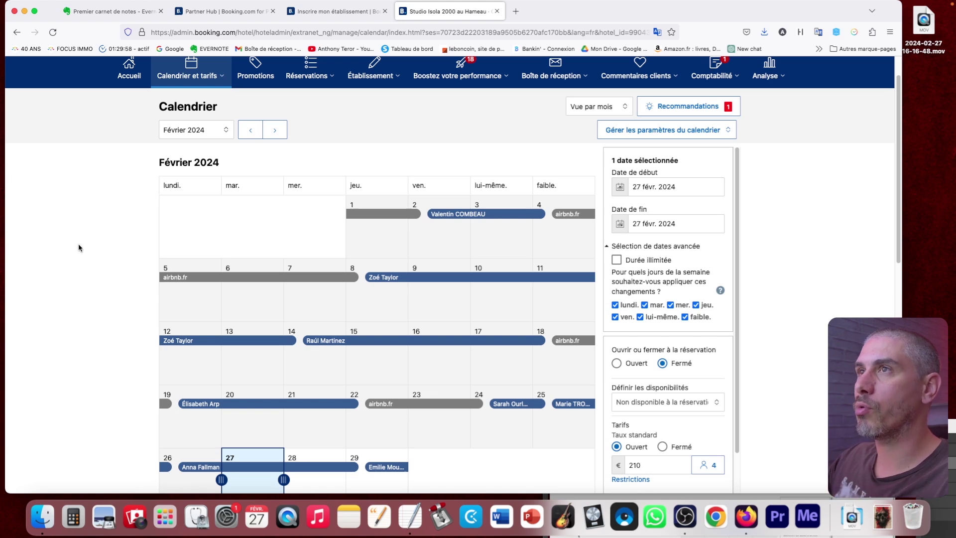
{"action": "scroll", "coordinate": [202, 175], "scroll_direction": "down", "scroll_amount": 1}
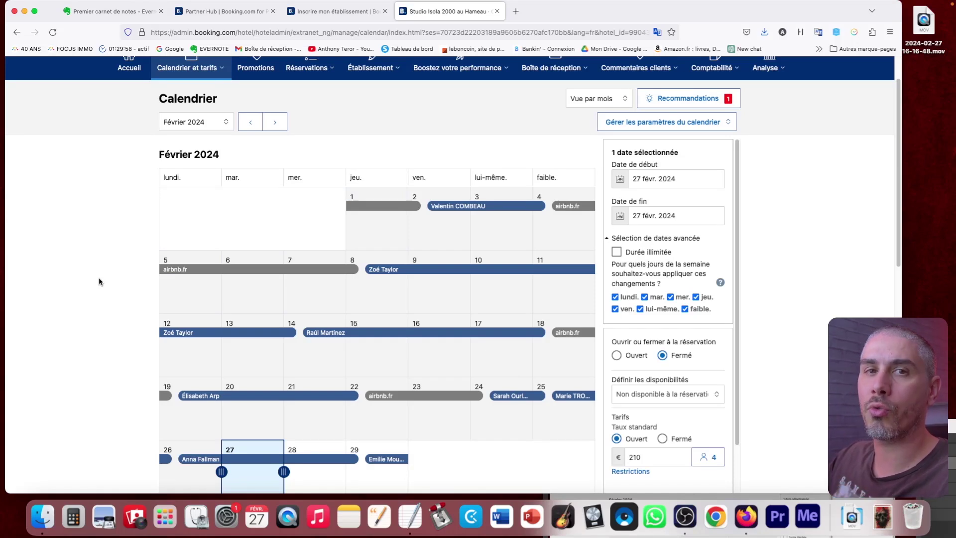
Check where Synchroniser les calendriers is offered, and examine the airbnb.fr and direct bookings in the February 2024 calendar.
{"action": "scroll", "coordinate": [95, 281], "scroll_direction": "up", "scroll_amount": 2}
{"action": "left_click", "coordinate": [188, 112]}
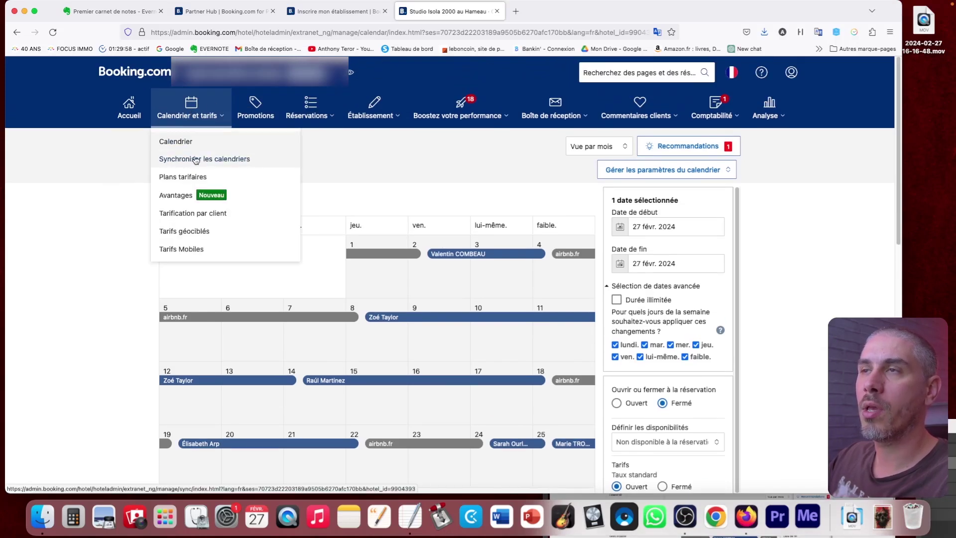
{"action": "left_click", "coordinate": [97, 223]}
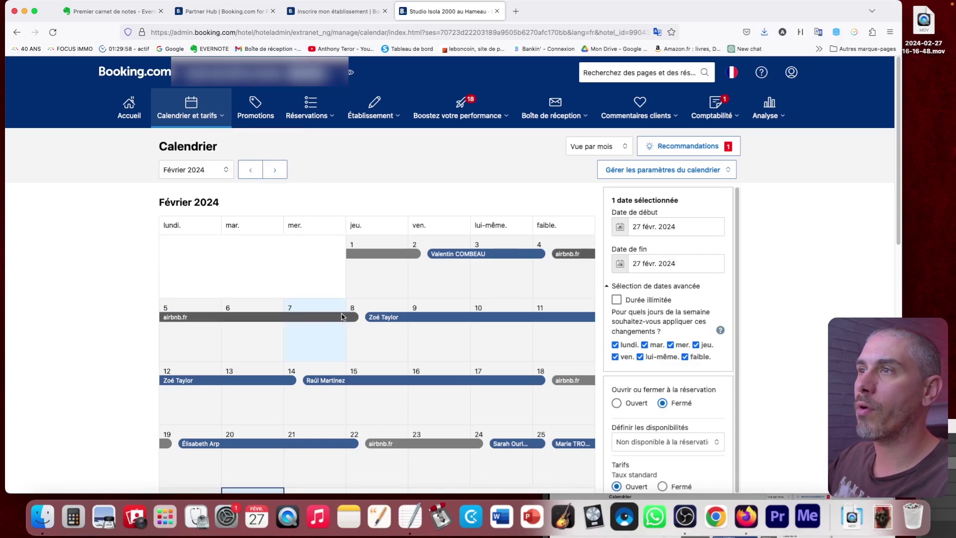
{"action": "scroll", "coordinate": [289, 324], "scroll_direction": "down", "scroll_amount": 1}
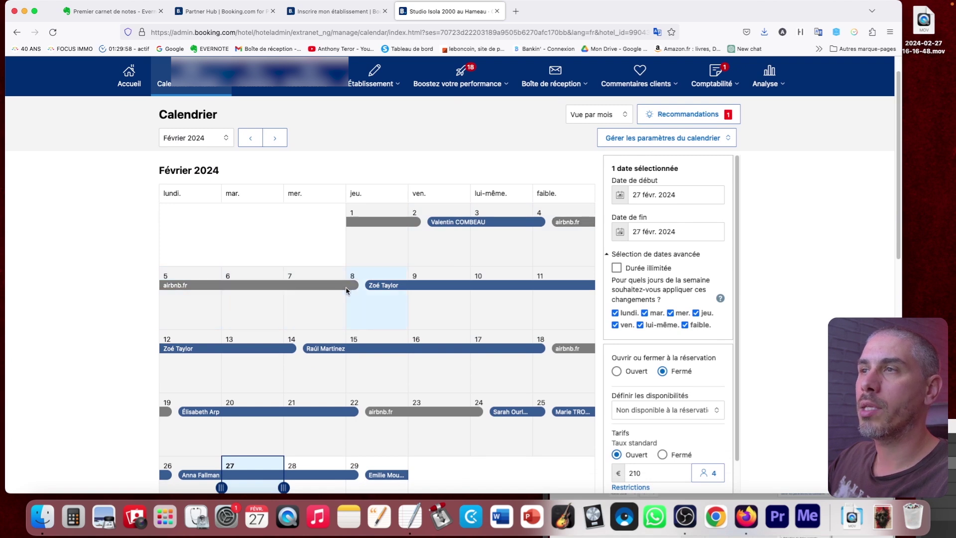
{"action": "scroll", "coordinate": [343, 288], "scroll_direction": "down", "scroll_amount": 3}
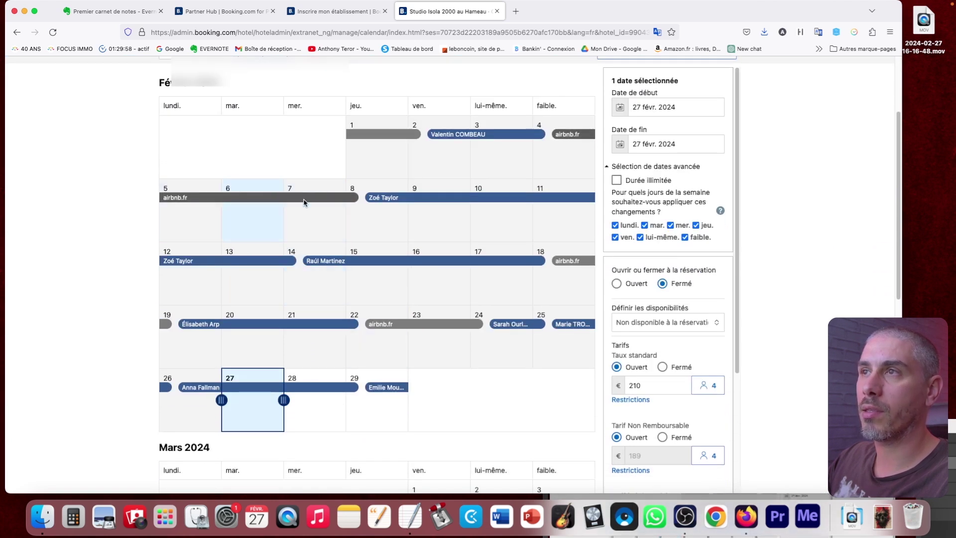
View the summary of the direct booking for 26 to 29 February 2024 in the calendar, and close it.
{"action": "scroll", "coordinate": [460, 354], "scroll_direction": "down", "scroll_amount": 1}
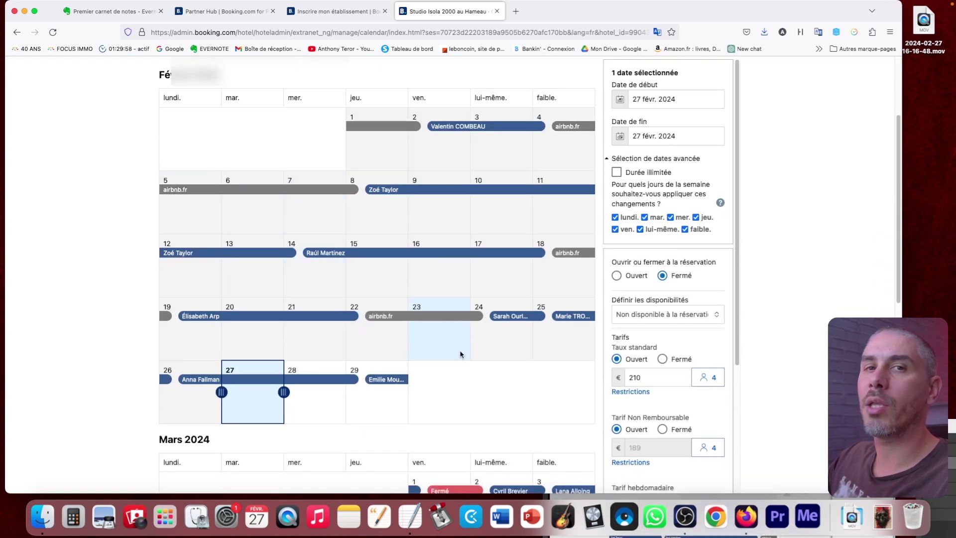
{"action": "scroll", "coordinate": [65, 318], "scroll_direction": "down", "scroll_amount": 2}
{"action": "scroll", "coordinate": [68, 330], "scroll_direction": "down", "scroll_amount": 1}
{"action": "left_click", "coordinate": [305, 319]}
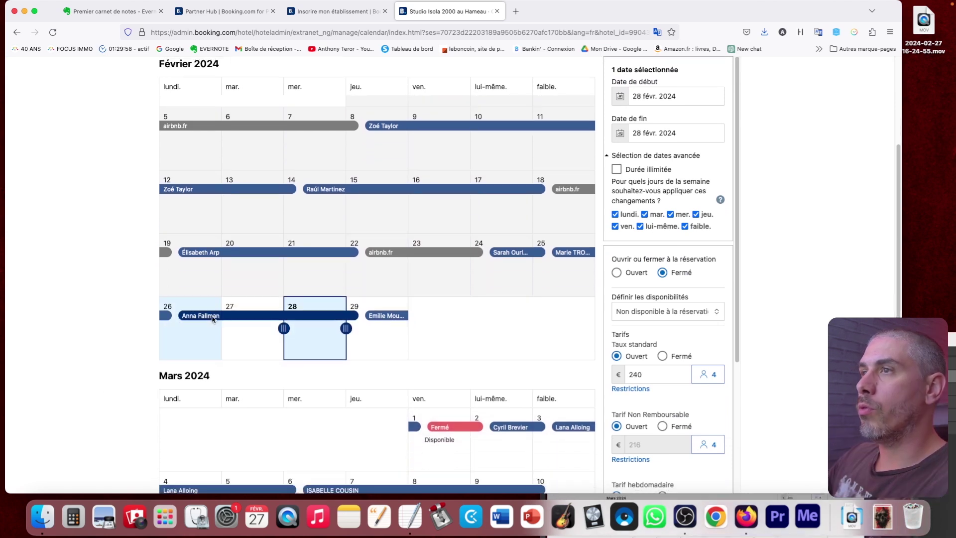
{"action": "left_click", "coordinate": [317, 319]}
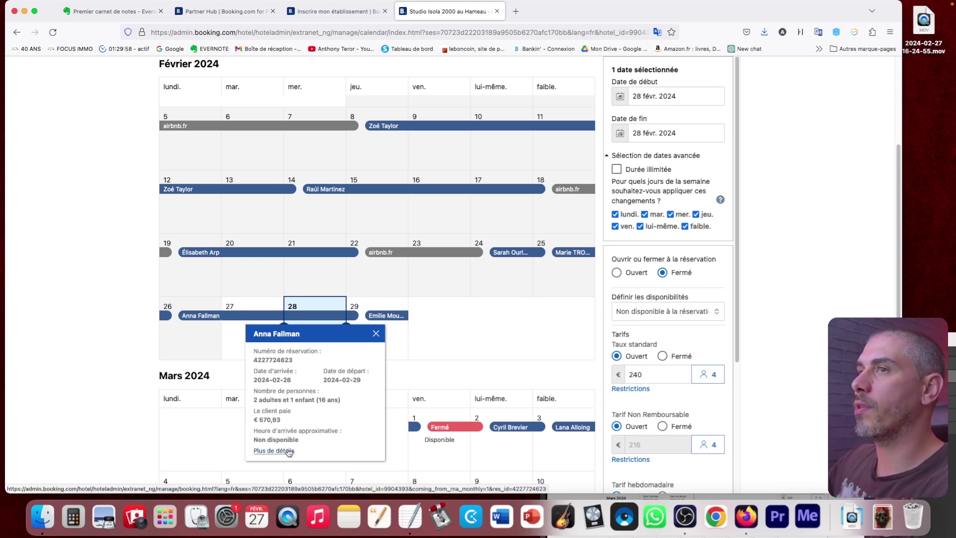
{"action": "key", "text": "Escape"}
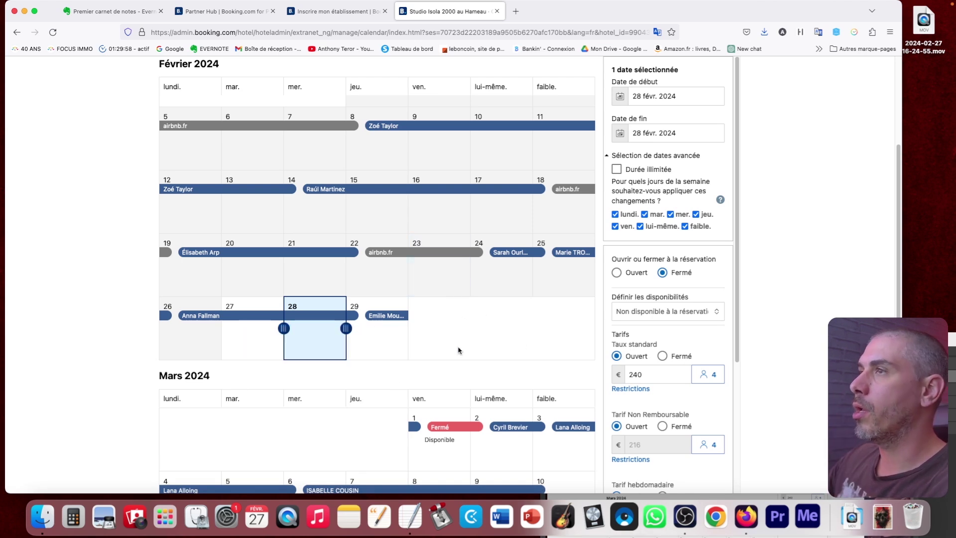
Close 12 to 13 March 2024 to reservations and save the modification.
{"action": "scroll", "coordinate": [400, 304], "scroll_direction": "down", "scroll_amount": 1}
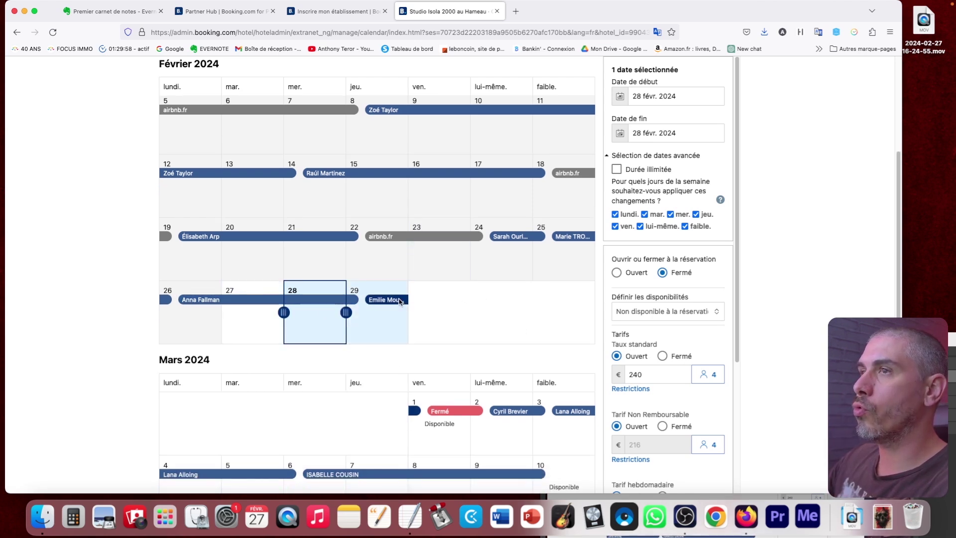
{"action": "scroll", "coordinate": [472, 341], "scroll_direction": "up", "scroll_amount": 1}
{"action": "scroll", "coordinate": [472, 340], "scroll_direction": "down", "scroll_amount": 5}
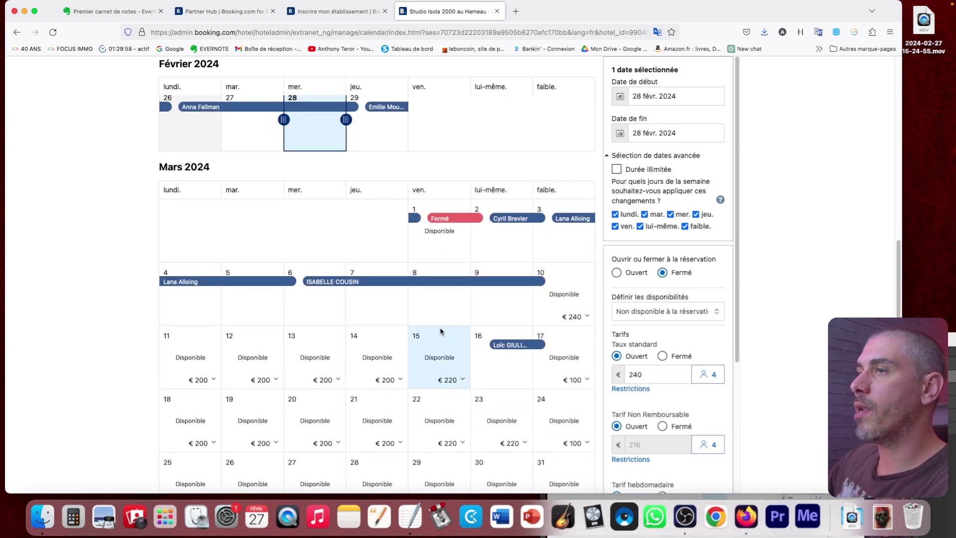
{"action": "left_click", "coordinate": [187, 333]}
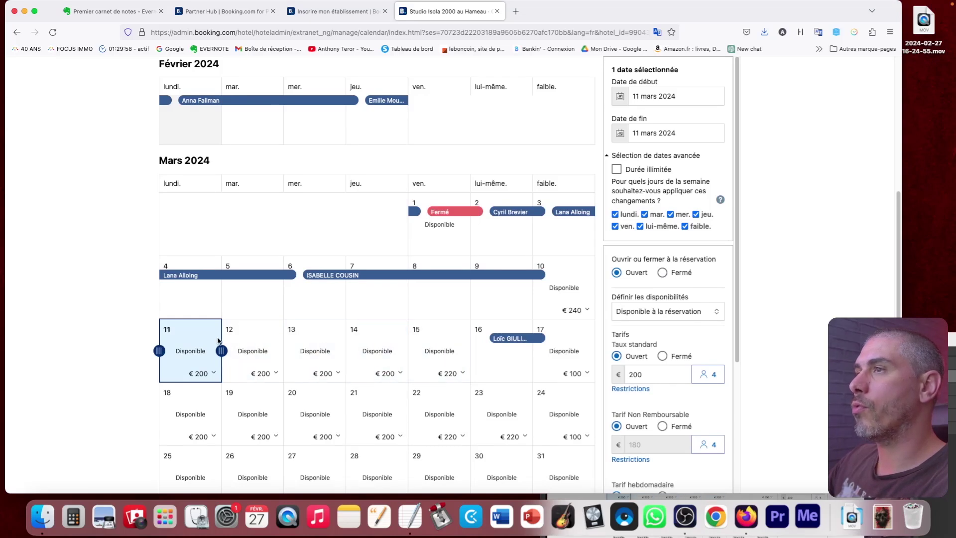
{"action": "left_click_drag", "start_coordinate": [222, 351], "coordinate": [299, 353]}
{"action": "left_click_drag", "start_coordinate": [158, 350], "coordinate": [232, 350]}
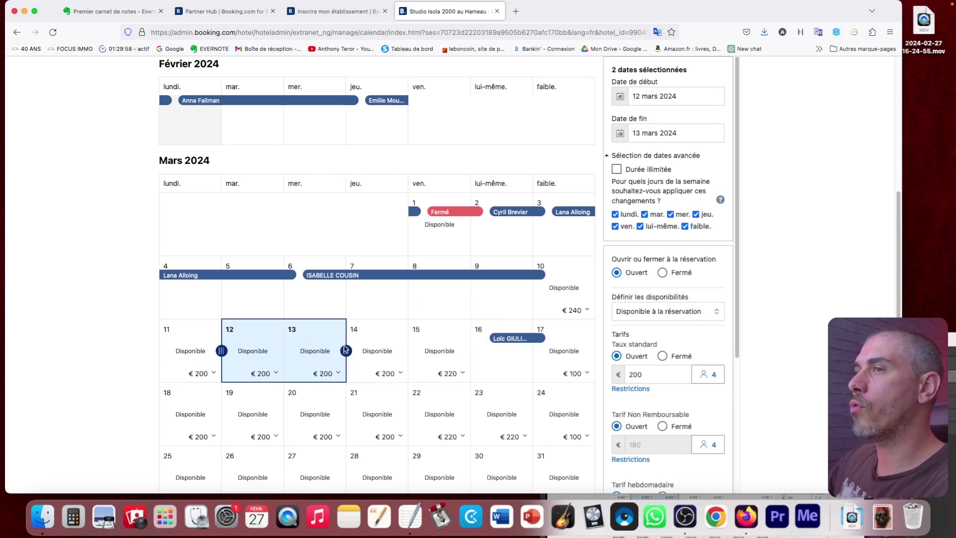
{"action": "left_click", "coordinate": [663, 273]}
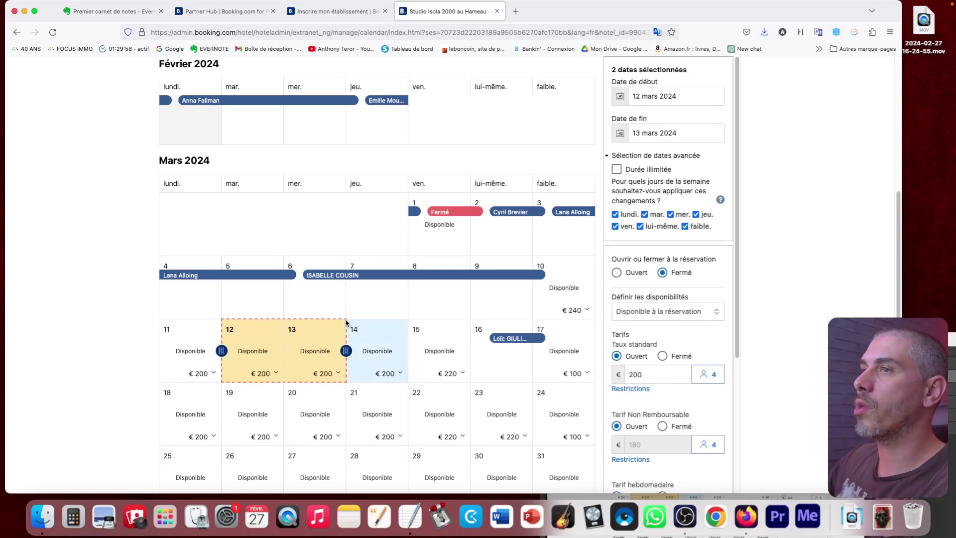
{"action": "left_click", "coordinate": [315, 294]}
{"action": "left_click_drag", "start_coordinate": [252, 356], "coordinate": [319, 353]}
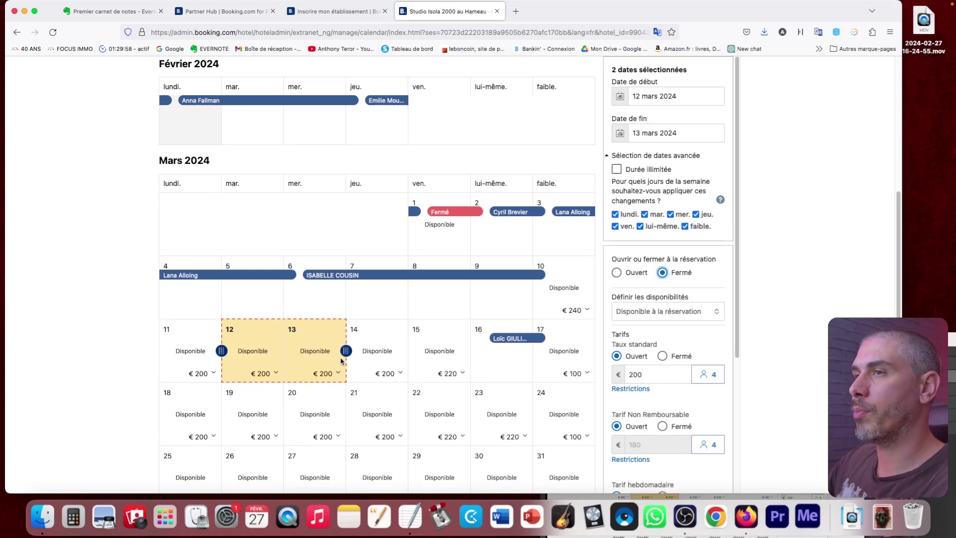
{"action": "scroll", "coordinate": [697, 323], "scroll_direction": "down", "scroll_amount": 3}
{"action": "scroll", "coordinate": [697, 324], "scroll_direction": "down", "scroll_amount": 2}
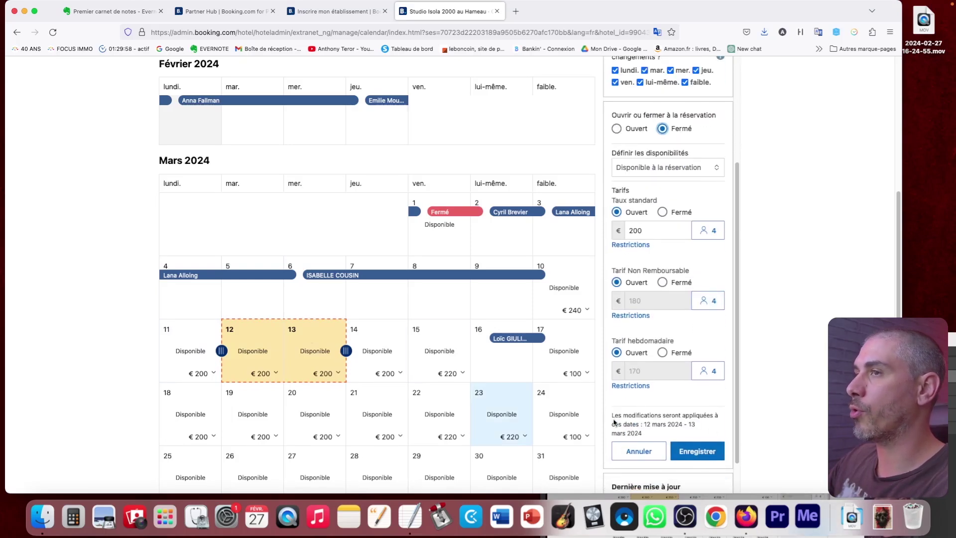
{"action": "left_click", "coordinate": [697, 452]}
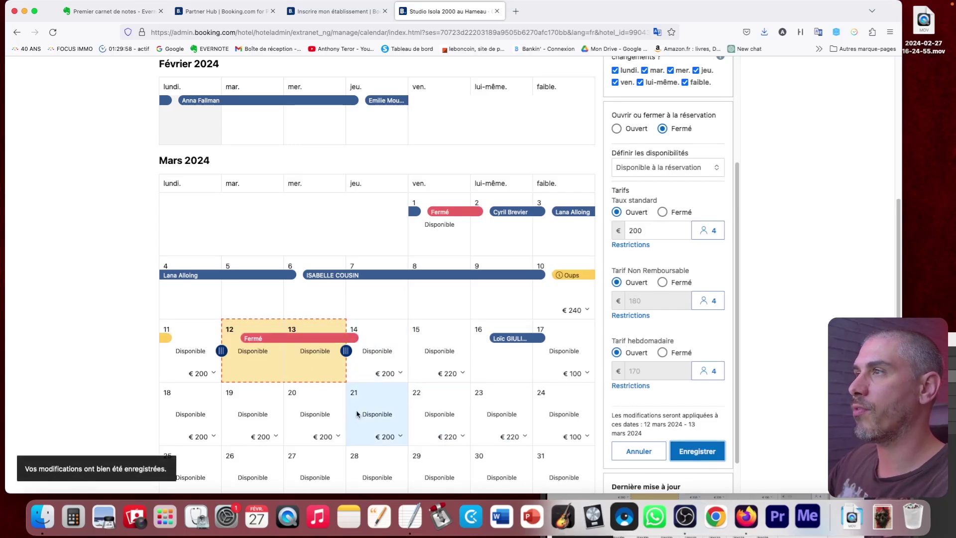
Reopen 12 to 13 March 2024 to reservations and save the modification.
{"action": "left_click_drag", "start_coordinate": [277, 354], "coordinate": [334, 355]}
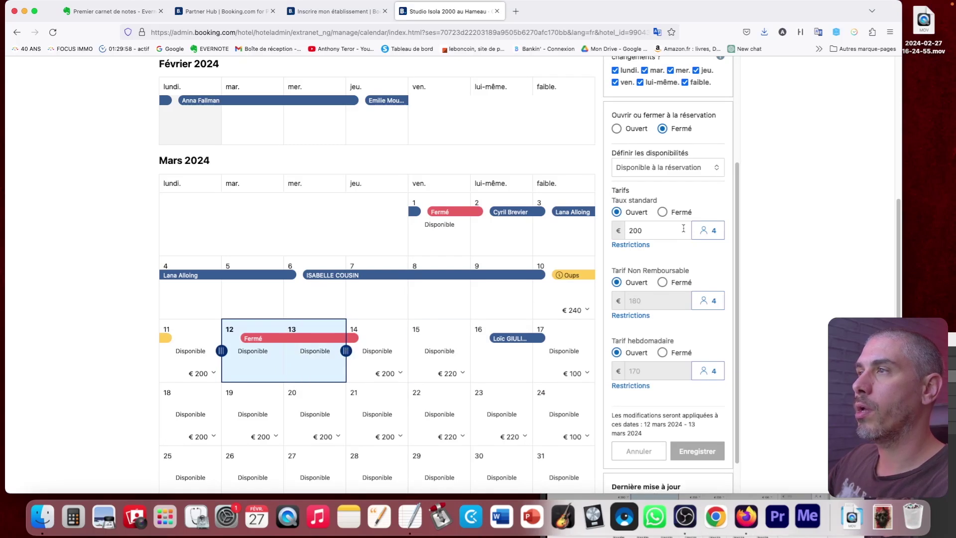
{"action": "left_click", "coordinate": [616, 206]}
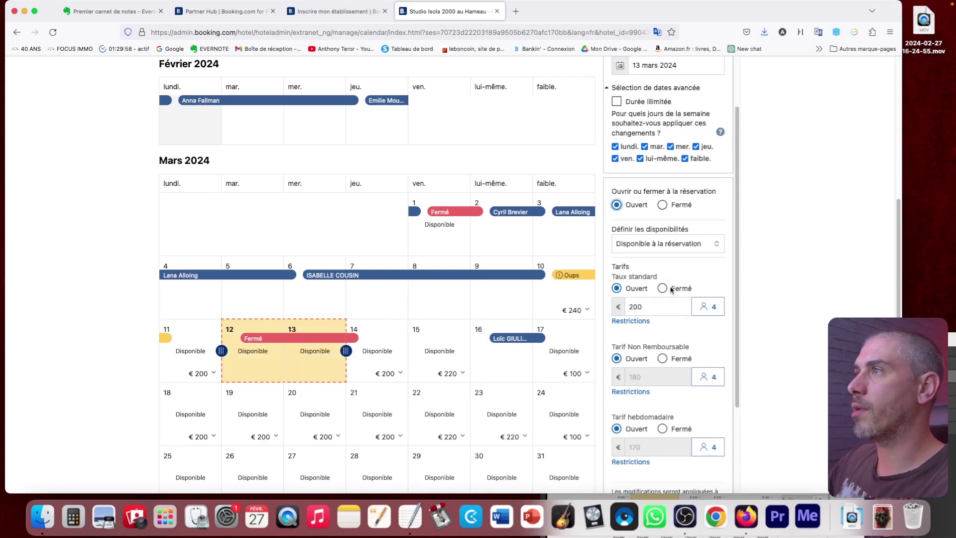
{"action": "scroll", "coordinate": [668, 249], "scroll_direction": "down", "scroll_amount": 3}
{"action": "left_click", "coordinate": [698, 409]}
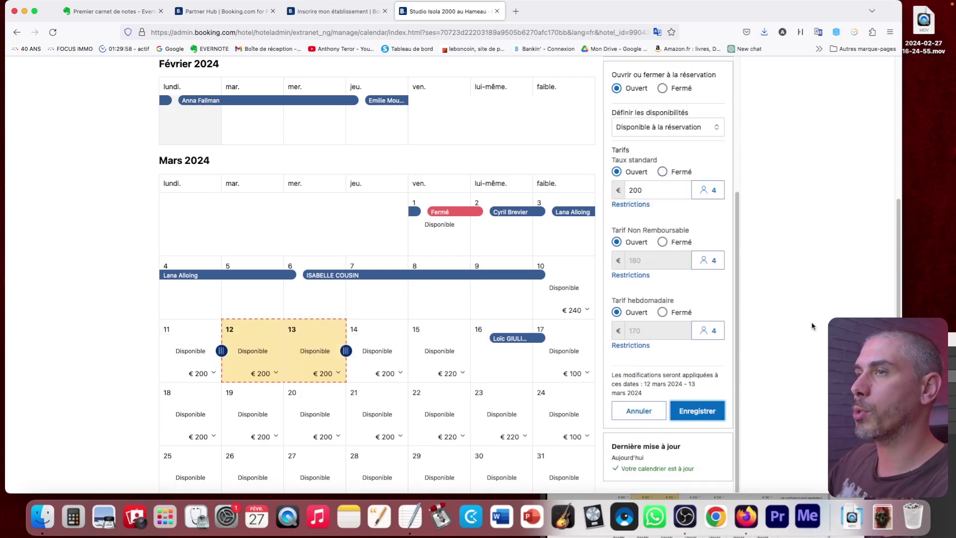
Try out date range selection in the March 2024 calendar, covering 13 to 21, 18 to 19, and 23 to 24 March.
{"action": "left_click", "coordinate": [390, 424]}
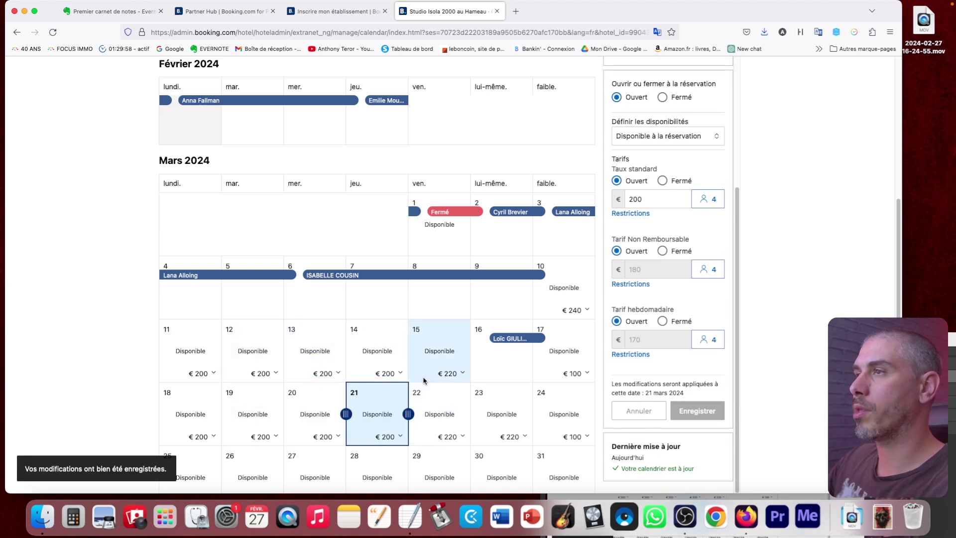
{"action": "left_click_drag", "start_coordinate": [345, 434], "coordinate": [346, 375]}
{"action": "mouse_move", "coordinate": [409, 438]}
{"action": "left_mouse_down"}
{"action": "mouse_move", "coordinate": [474, 438]}
{"action": "mouse_move", "coordinate": [408, 438]}
{"action": "left_mouse_up"}
{"action": "left_click_drag", "start_coordinate": [346, 374], "coordinate": [320, 371]}
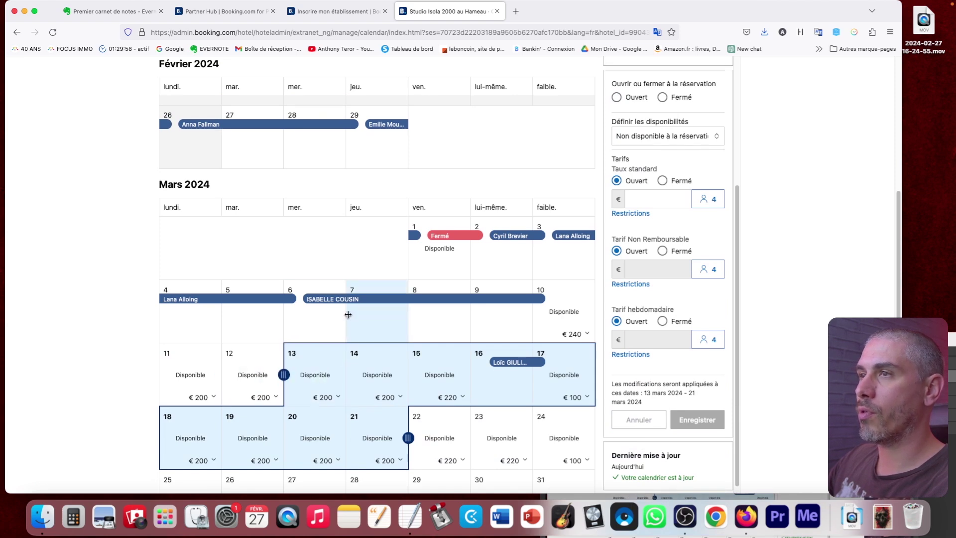
{"action": "left_click", "coordinate": [377, 319]}
{"action": "scroll", "coordinate": [518, 368], "scroll_direction": "down", "scroll_amount": 4}
{"action": "scroll", "coordinate": [498, 356], "scroll_direction": "up", "scroll_amount": 2}
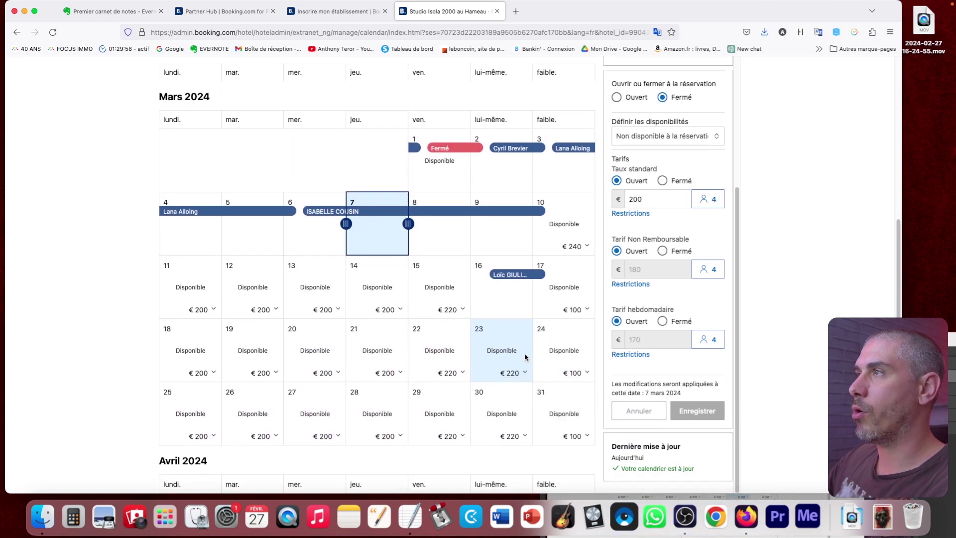
{"action": "left_click", "coordinate": [189, 352]}
{"action": "left_click_drag", "start_coordinate": [221, 358], "coordinate": [284, 357]}
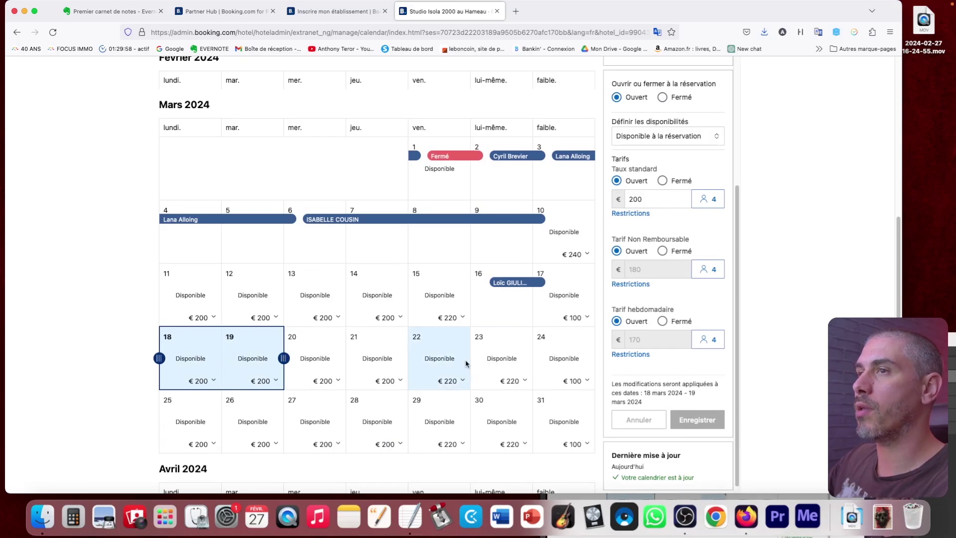
{"action": "left_click", "coordinate": [510, 366]}
{"action": "left_click_drag", "start_coordinate": [532, 358], "coordinate": [569, 362]}
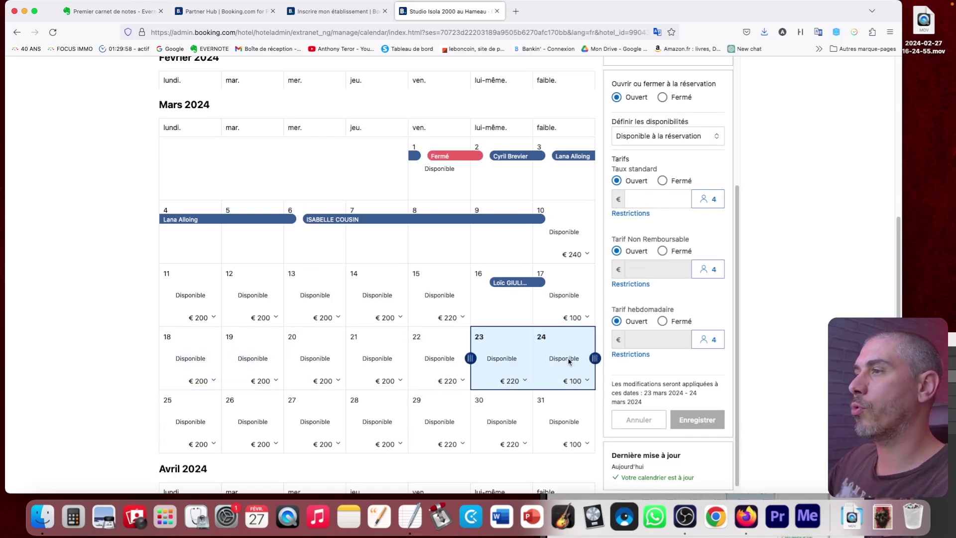
Set the Taux standard for 23 March 2024 to €270, save it, and check that day's rate breakdown.
{"action": "left_click", "coordinate": [526, 382]}
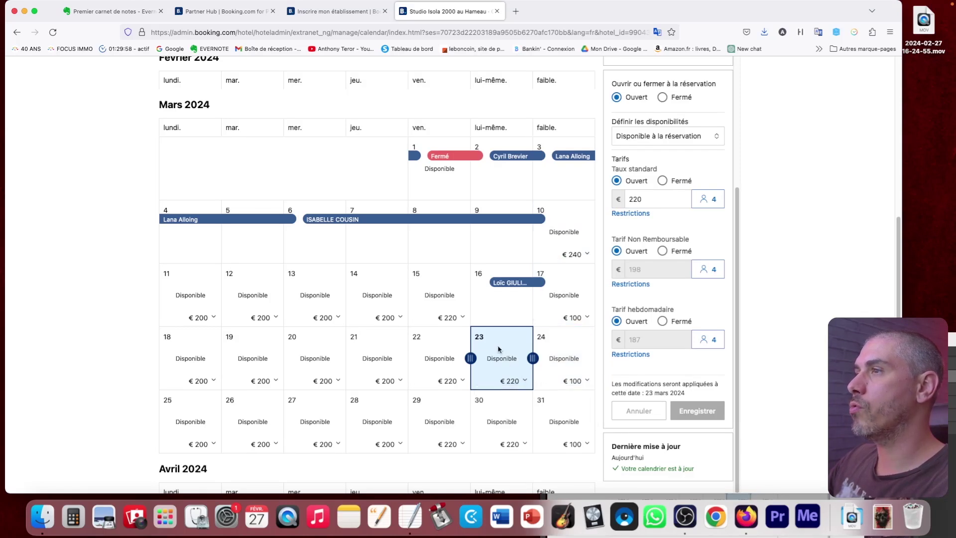
{"action": "double_click", "coordinate": [640, 202]}
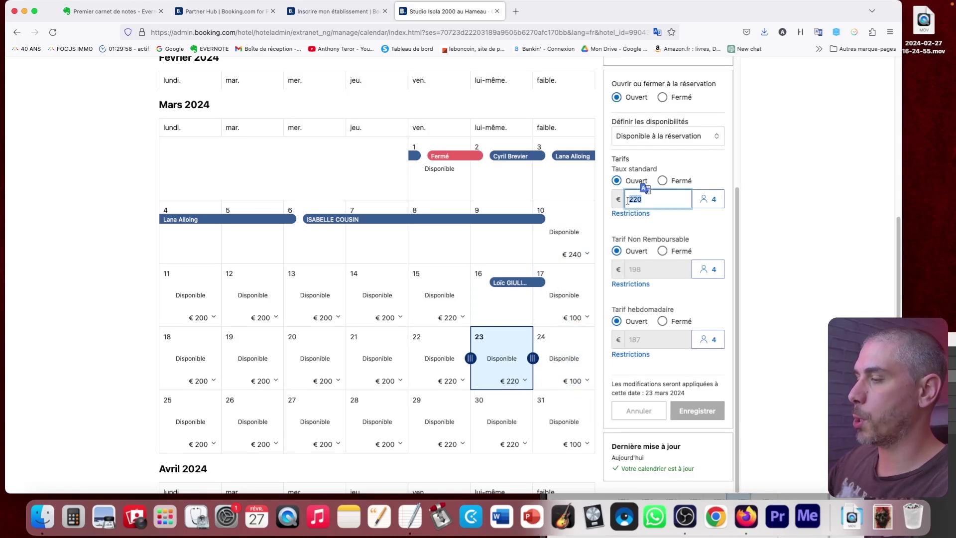
{"action": "type", "text": "27"}
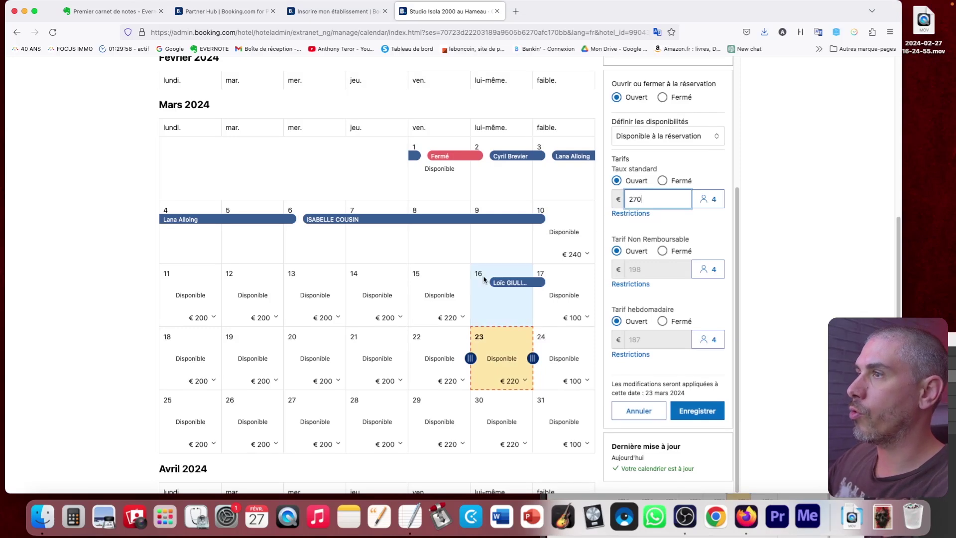
{"action": "scroll", "coordinate": [693, 369], "scroll_direction": "down", "scroll_amount": 3}
{"action": "left_click", "coordinate": [707, 415]}
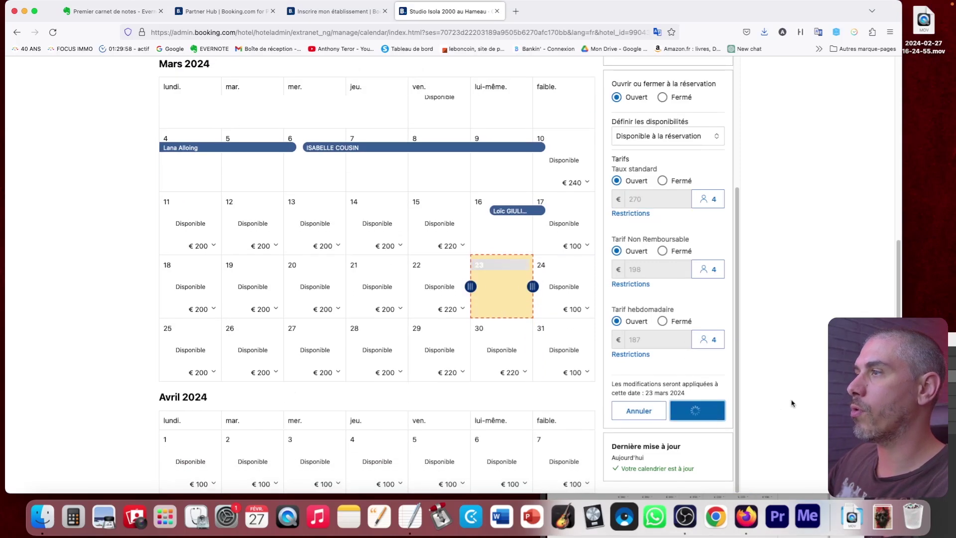
{"action": "mouse_move", "coordinate": [521, 311]}
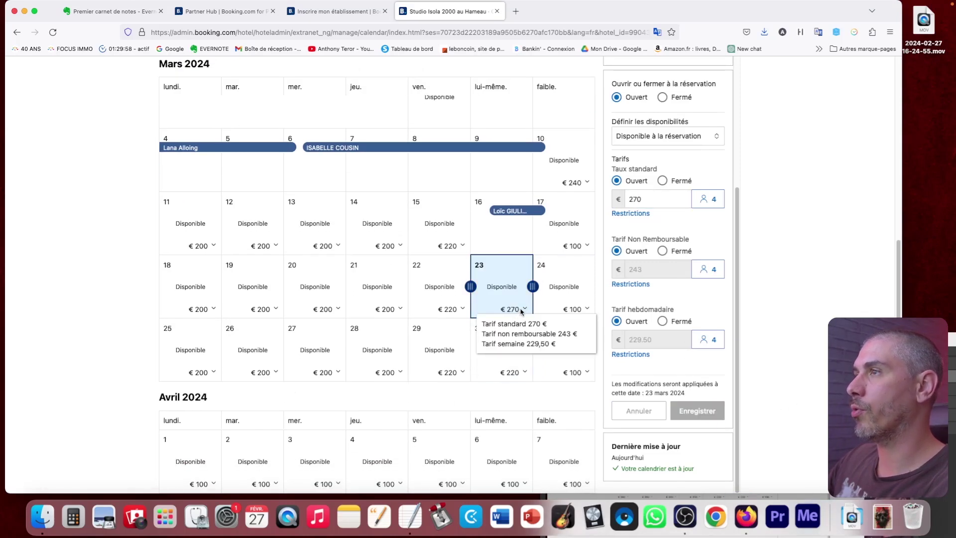
Set the Taux standard for 23 March 2024 to €220 and save it.
{"action": "double_click", "coordinate": [667, 199]}
{"action": "type", "text": "220"}
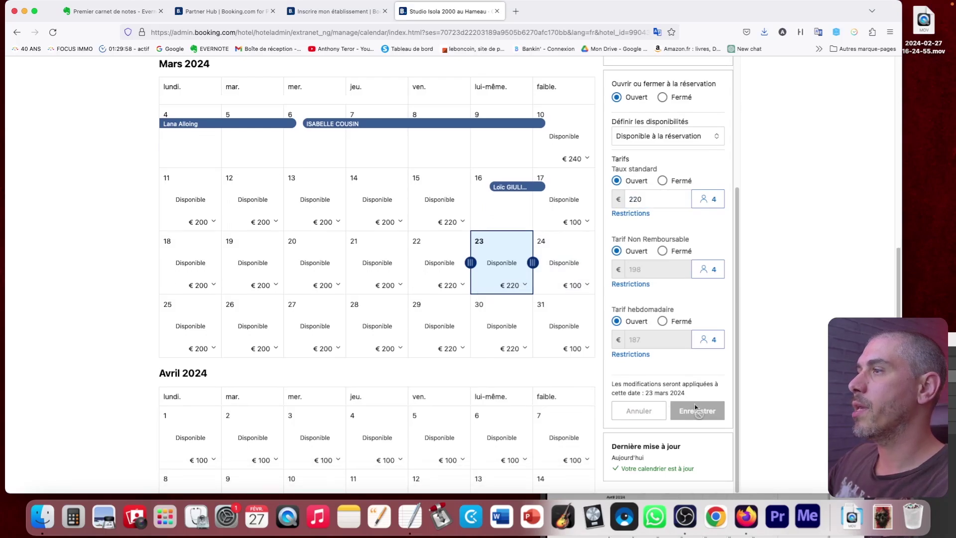
{"action": "scroll", "coordinate": [697, 413], "scroll_direction": "up", "scroll_amount": 2}
{"action": "scroll", "coordinate": [694, 416], "scroll_direction": "down", "scroll_amount": 2}
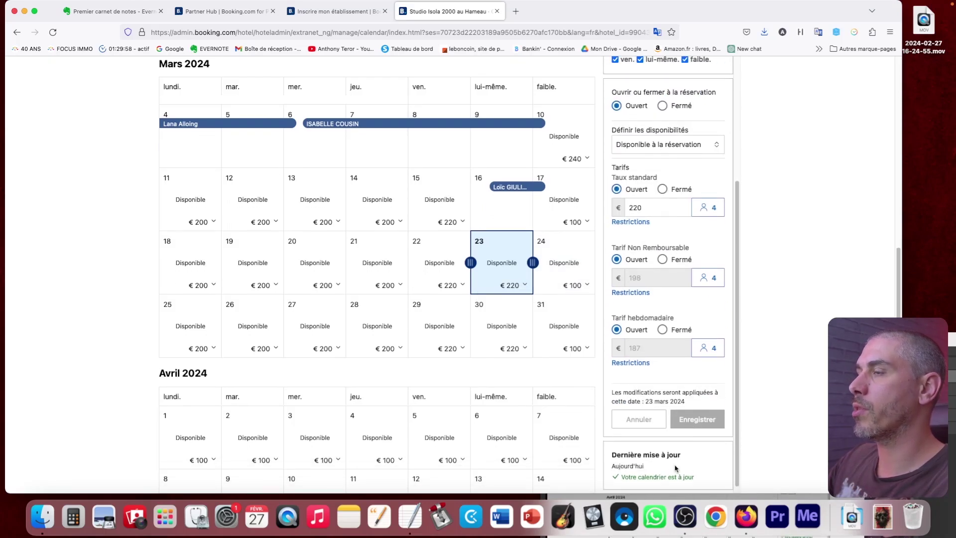
{"action": "scroll", "coordinate": [728, 223], "scroll_direction": "up", "scroll_amount": 1}
{"action": "scroll", "coordinate": [729, 223], "scroll_direction": "up", "scroll_amount": 2}
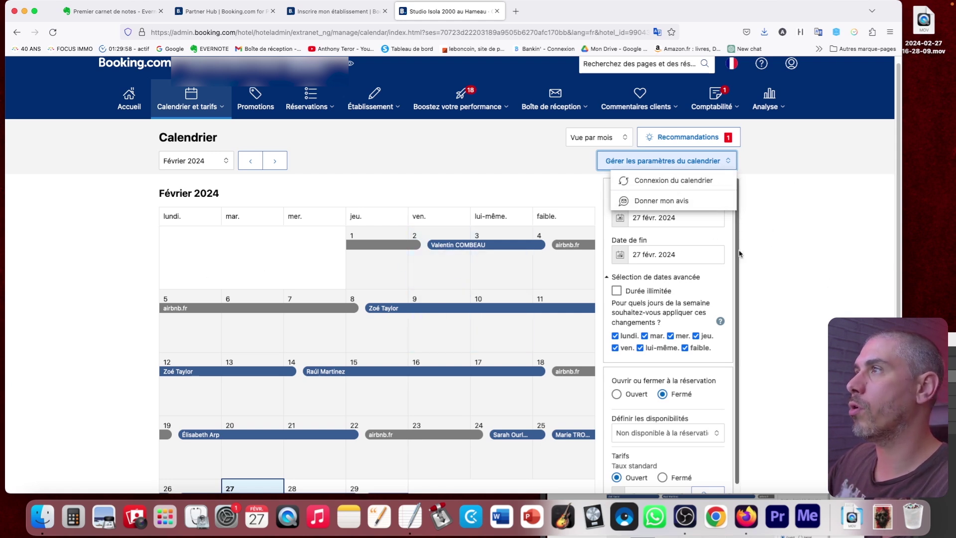
Open the Tarification par client settings and review the Taux standard's base occupancy and the reductions for fewer guests.
{"action": "left_click", "coordinate": [765, 302]}
{"action": "scroll", "coordinate": [771, 303], "scroll_direction": "down", "scroll_amount": 2}
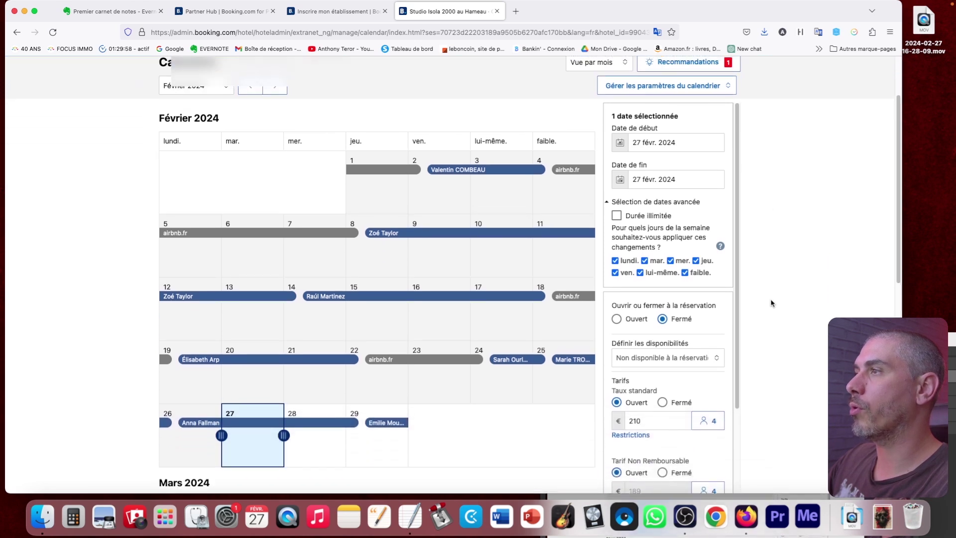
{"action": "scroll", "coordinate": [772, 302], "scroll_direction": "up", "scroll_amount": 3}
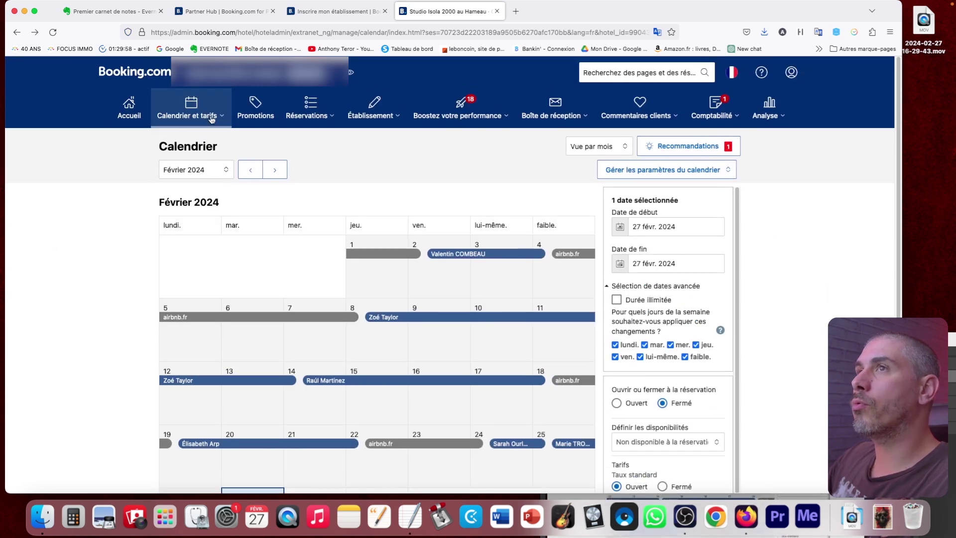
{"action": "left_click", "coordinate": [214, 118]}
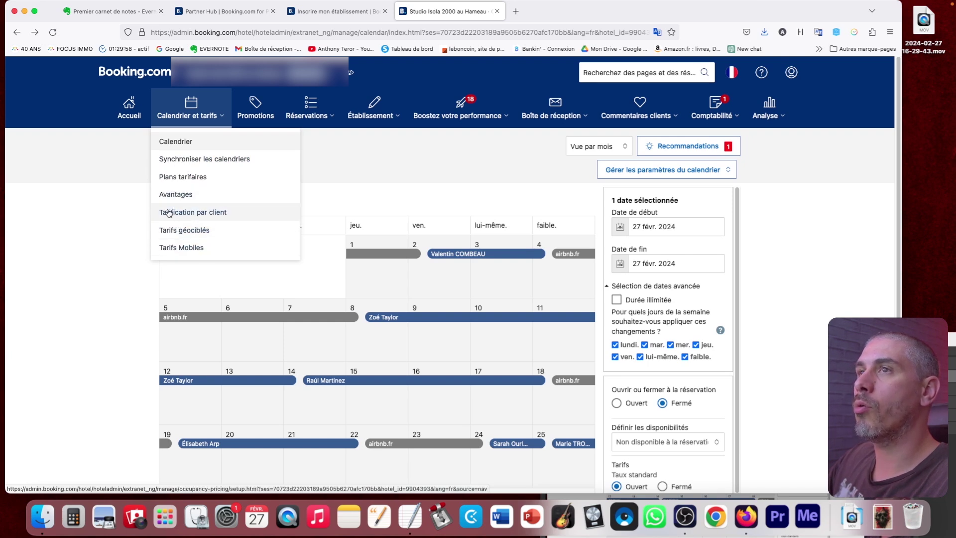
{"action": "left_click", "coordinate": [172, 215]}
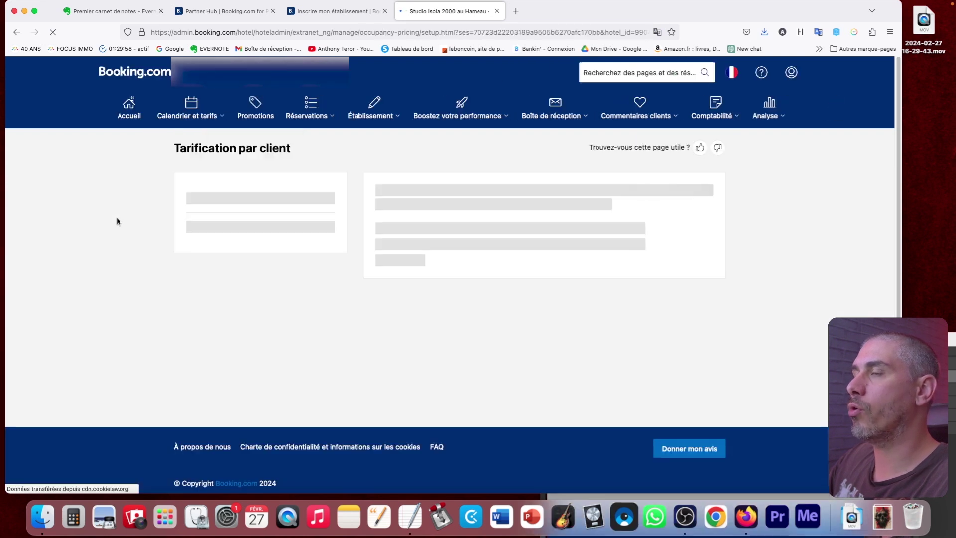
{"action": "scroll", "coordinate": [173, 267], "scroll_direction": "down", "scroll_amount": 2}
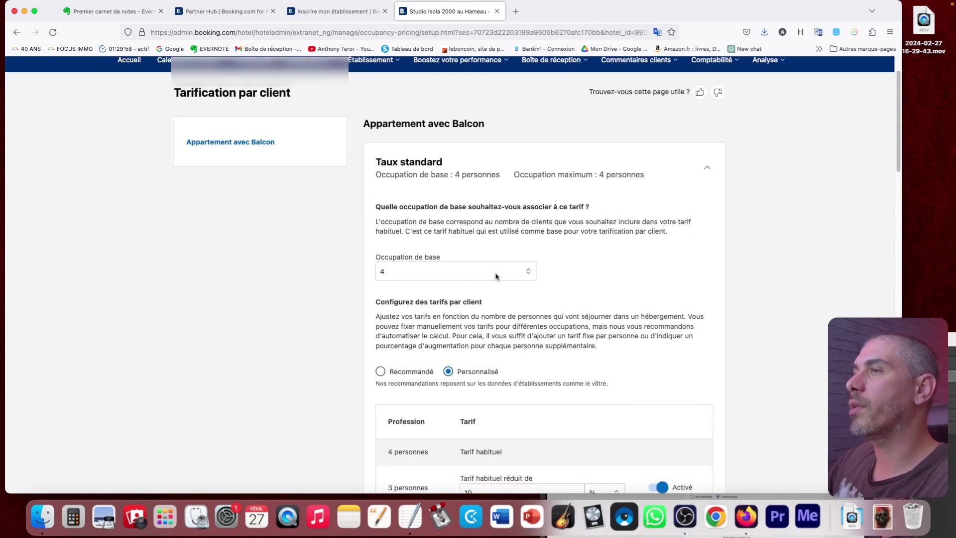
{"action": "scroll", "coordinate": [496, 276], "scroll_direction": "down", "scroll_amount": 5}
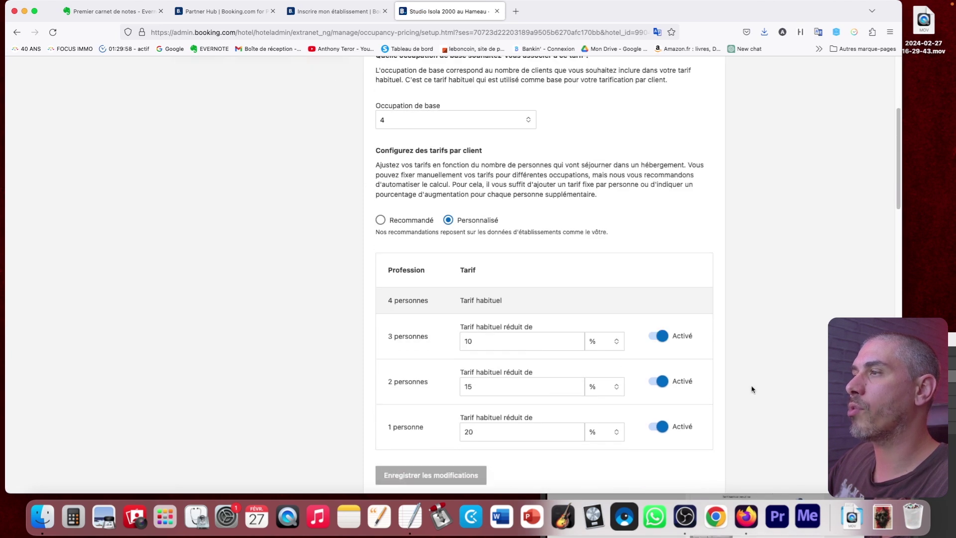
{"action": "scroll", "coordinate": [712, 323], "scroll_direction": "down", "scroll_amount": 3}
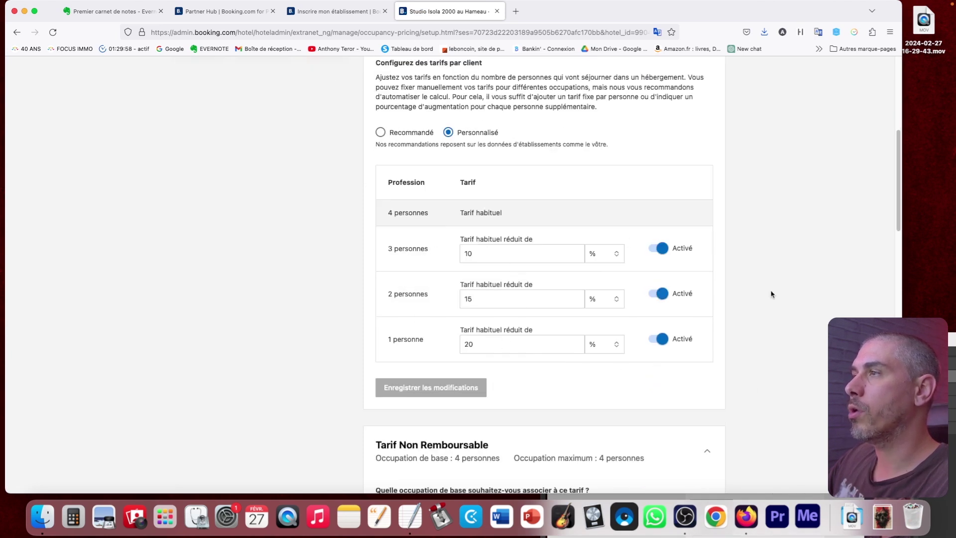
Review the per-guest reductions for the Tarif Non Remboursable, and open the Promotions page.
{"action": "scroll", "coordinate": [751, 314], "scroll_direction": "down", "scroll_amount": 10}
{"action": "scroll", "coordinate": [766, 312], "scroll_direction": "down", "scroll_amount": 16}
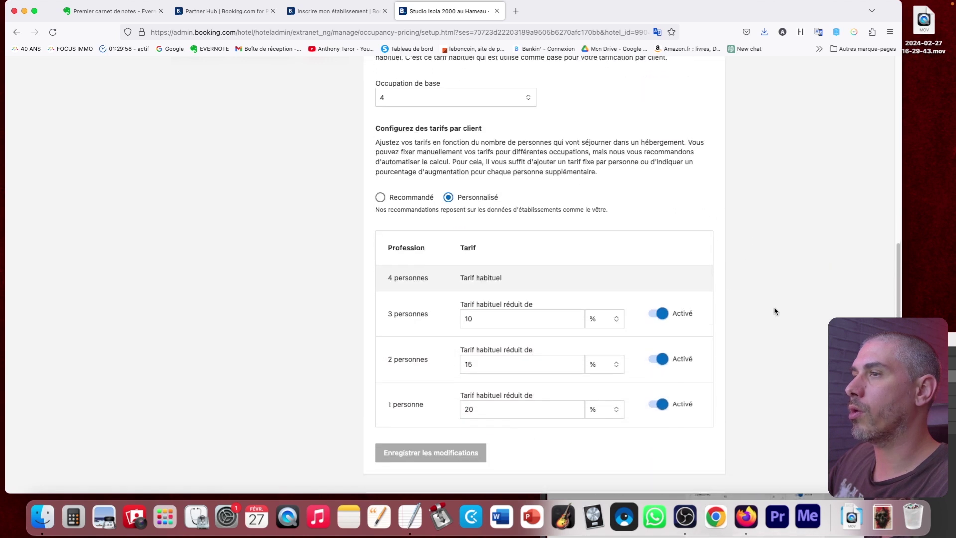
{"action": "scroll", "coordinate": [254, 292], "scroll_direction": "down", "scroll_amount": 4}
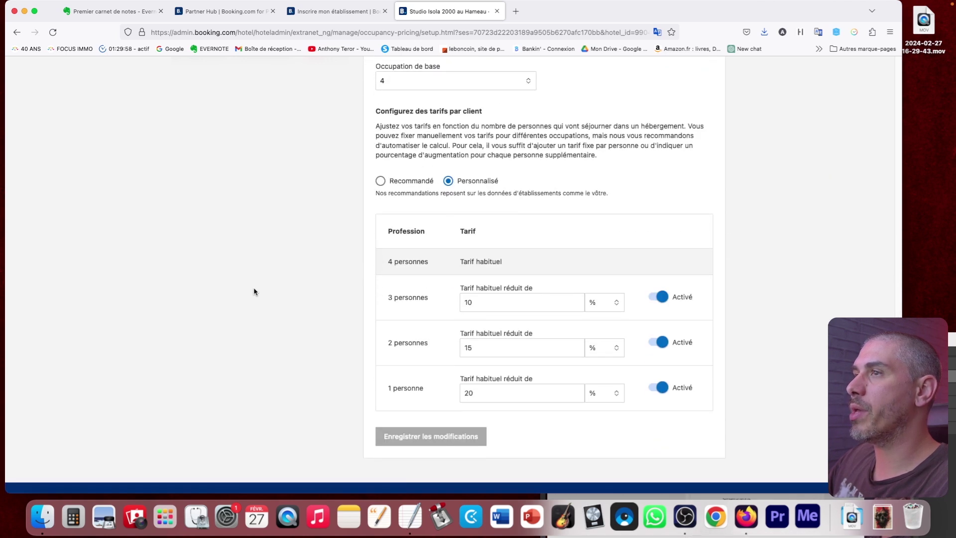
{"action": "scroll", "coordinate": [316, 268], "scroll_direction": "up", "scroll_amount": 15}
{"action": "scroll", "coordinate": [316, 268], "scroll_direction": "up", "scroll_amount": 20}
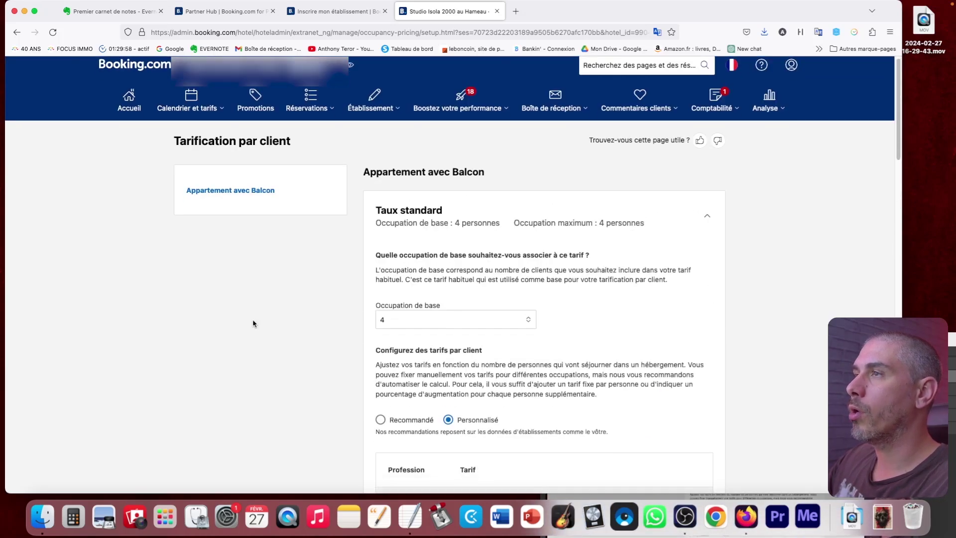
{"action": "left_click", "coordinate": [256, 109]}
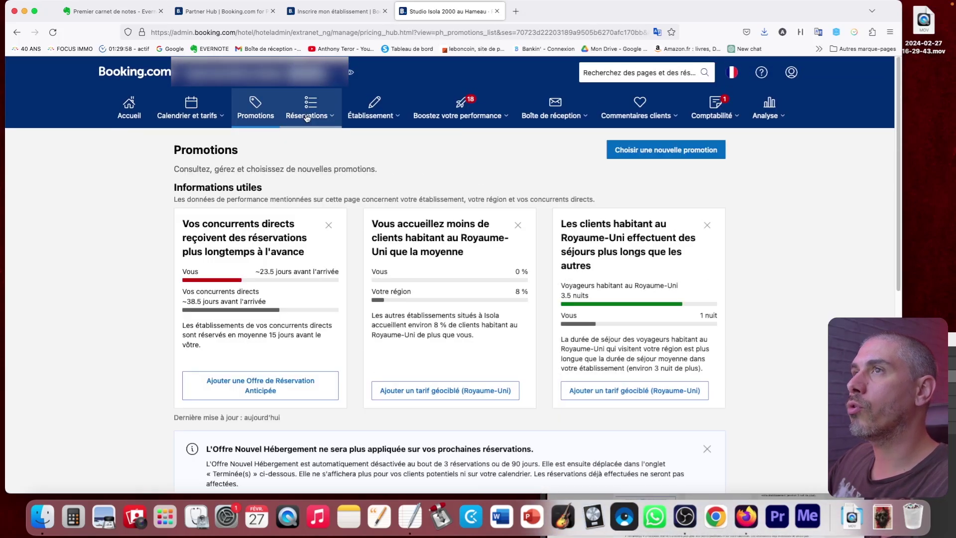
Open the Liste des réservations and set its date filter type to Réservation.
{"action": "left_click", "coordinate": [310, 115]}
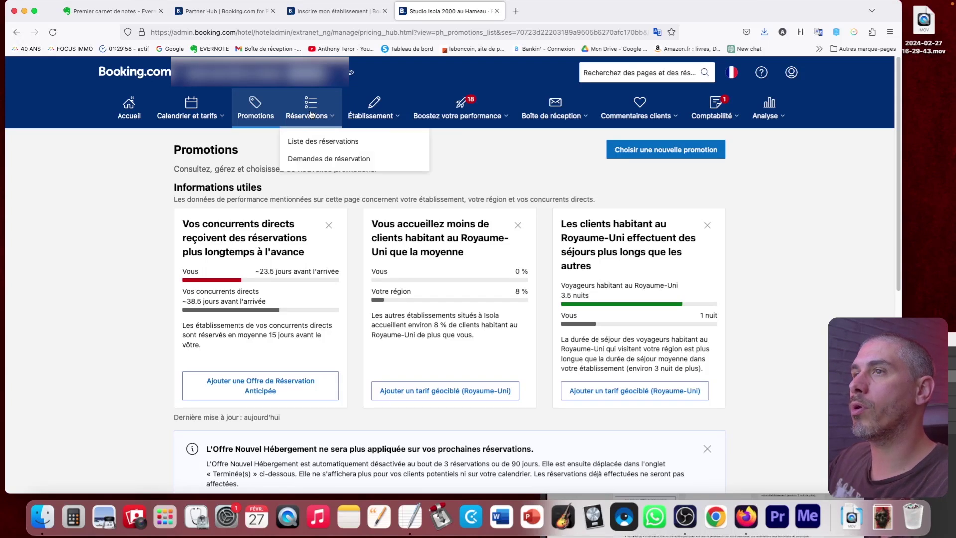
{"action": "left_click", "coordinate": [310, 141]}
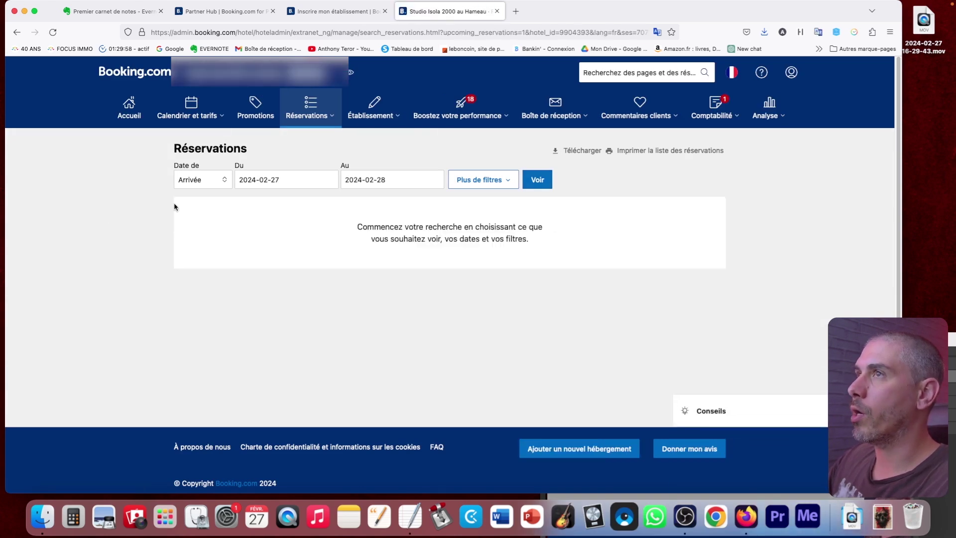
{"action": "left_click", "coordinate": [212, 182]}
{"action": "key", "text": "Up"}
{"action": "key", "text": "Return"}
Set the reservation filter's start date to 2023-10-01 and display the matching bookings.
{"action": "left_click", "coordinate": [265, 180]}
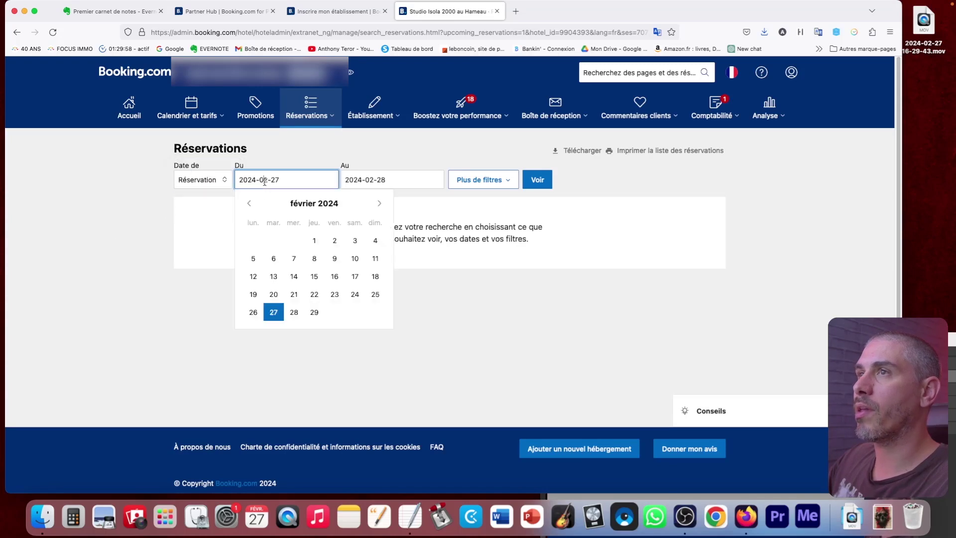
{"action": "left_click", "coordinate": [249, 206]}
{"action": "left_click", "coordinate": [249, 206]}
{"action": "left_click", "coordinate": [249, 206]}
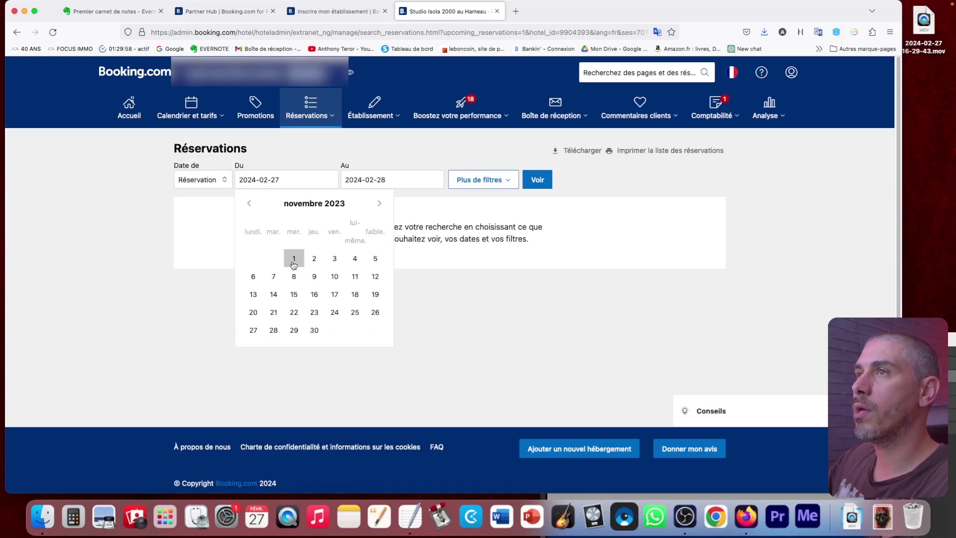
{"action": "left_click", "coordinate": [249, 205]}
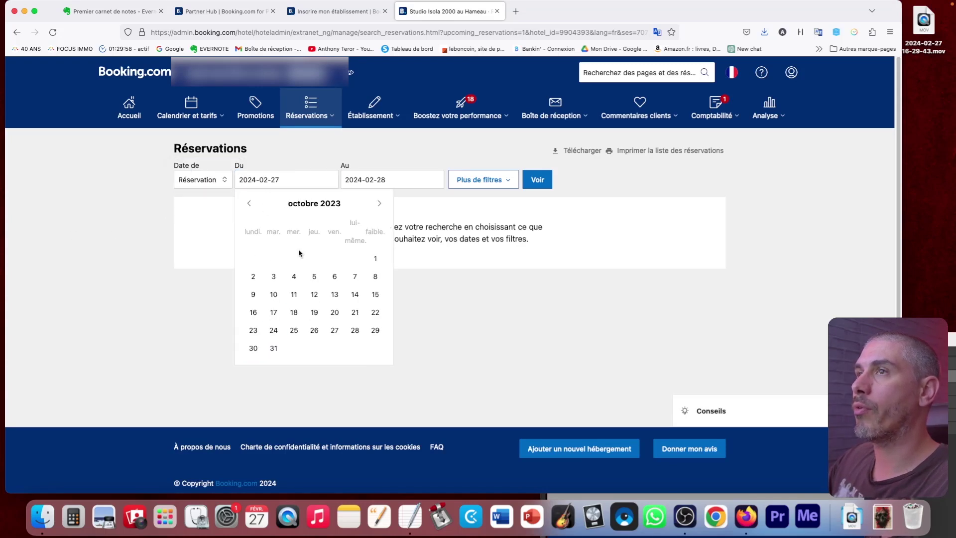
{"action": "left_click", "coordinate": [376, 259]}
{"action": "left_click", "coordinate": [537, 179]}
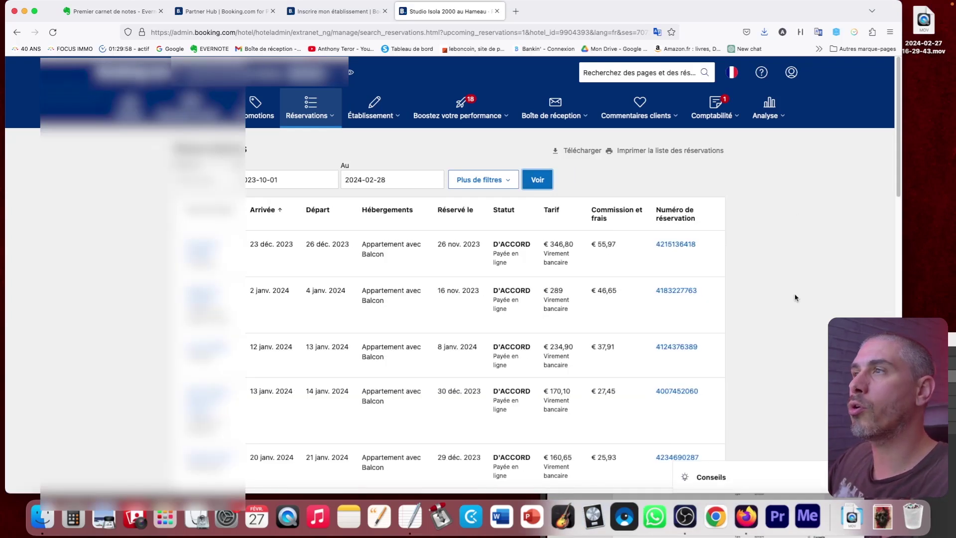
Examine the booking list's stay dates, booking dates, statuses, rates, and commission amounts.
{"action": "scroll", "coordinate": [795, 293], "scroll_direction": "down", "scroll_amount": 3}
{"action": "scroll", "coordinate": [577, 194], "scroll_direction": "down", "scroll_amount": 10}
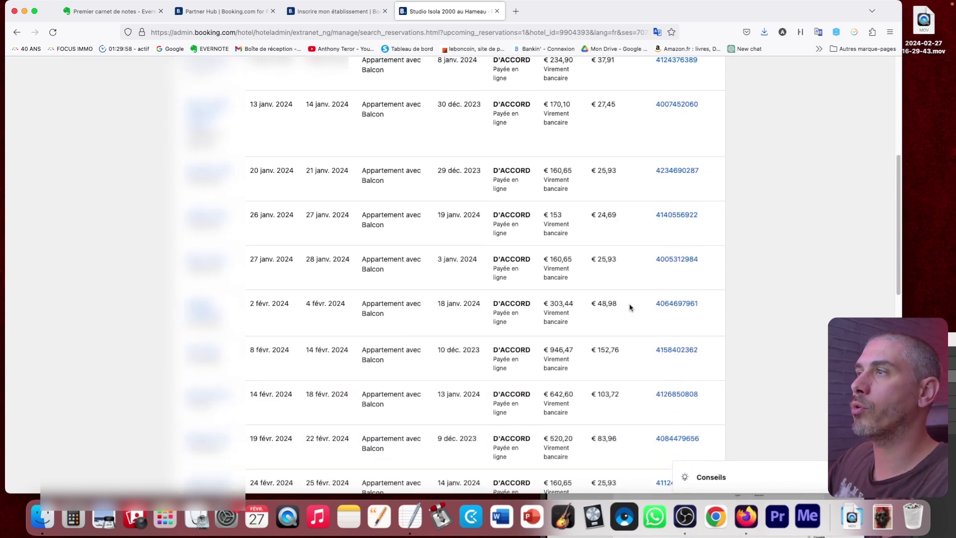
{"action": "scroll", "coordinate": [802, 324], "scroll_direction": "down", "scroll_amount": 1}
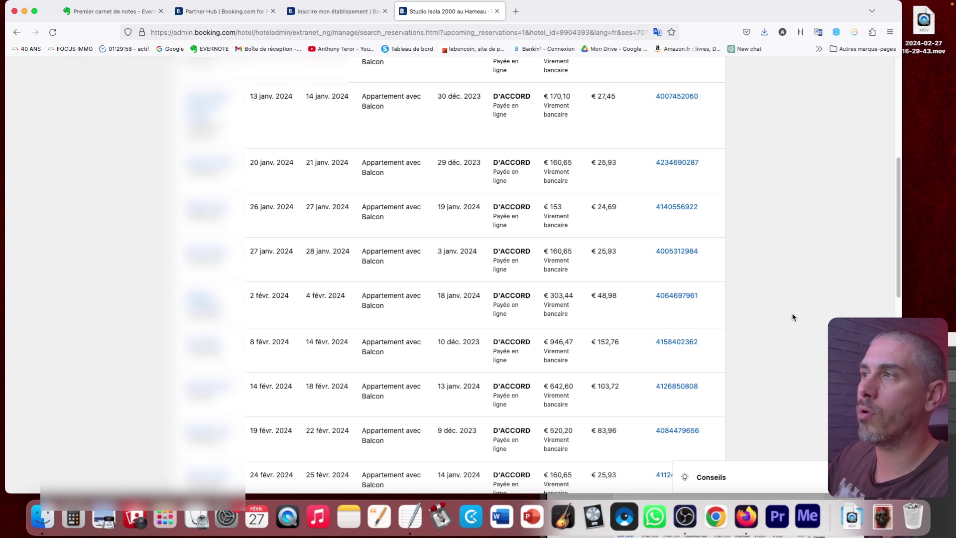
{"action": "scroll", "coordinate": [793, 317], "scroll_direction": "down", "scroll_amount": 2}
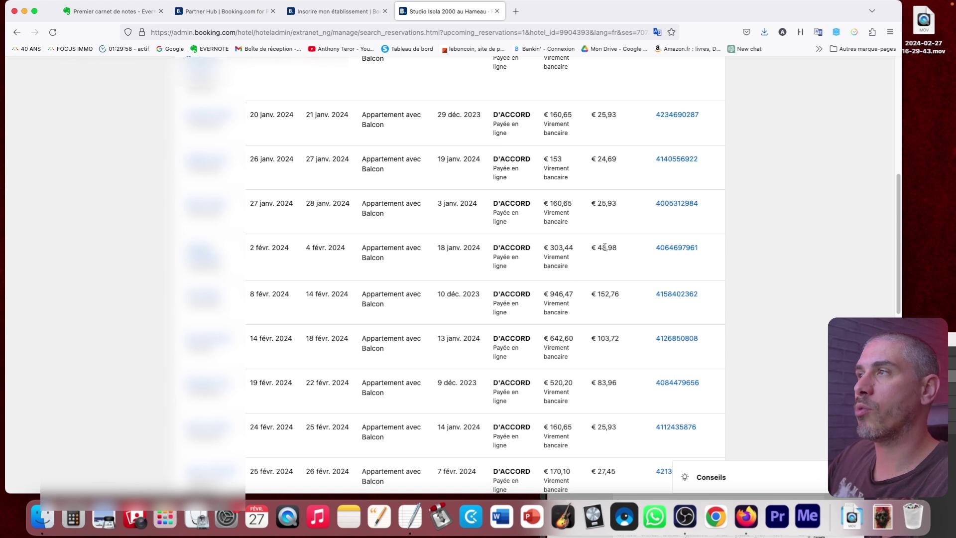
{"action": "scroll", "coordinate": [610, 302], "scroll_direction": "down", "scroll_amount": 1}
{"action": "scroll", "coordinate": [610, 302], "scroll_direction": "down", "scroll_amount": 2}
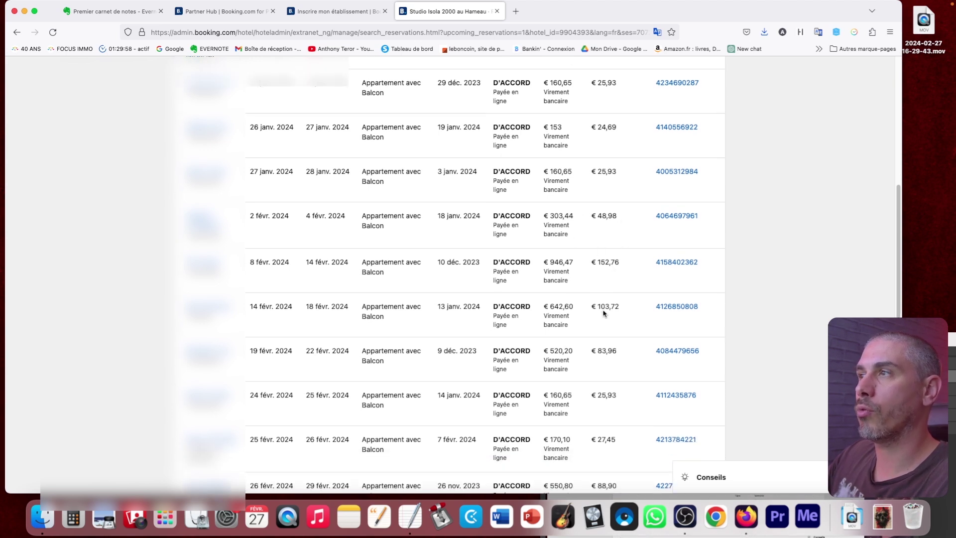
{"action": "scroll", "coordinate": [606, 338], "scroll_direction": "down", "scroll_amount": 2}
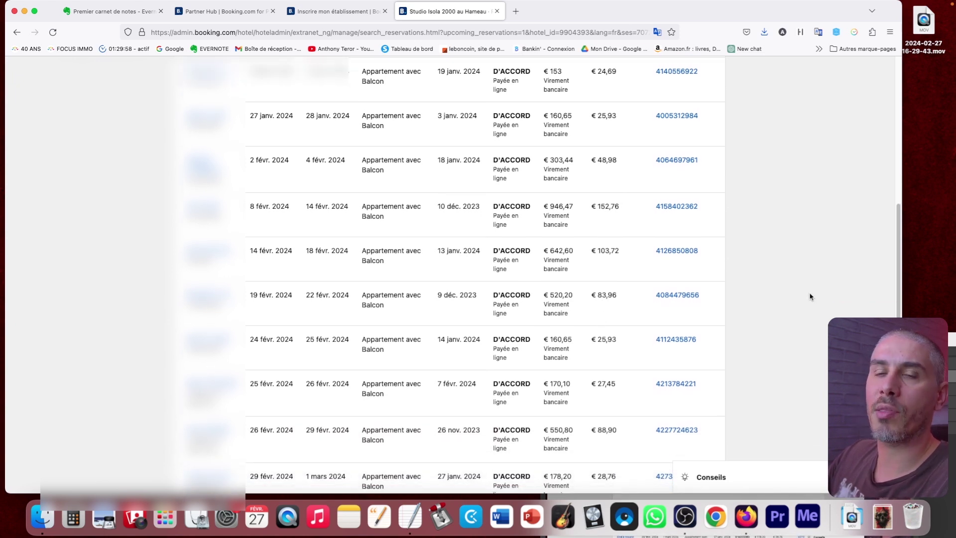
{"action": "scroll", "coordinate": [808, 293], "scroll_direction": "up", "scroll_amount": 10}
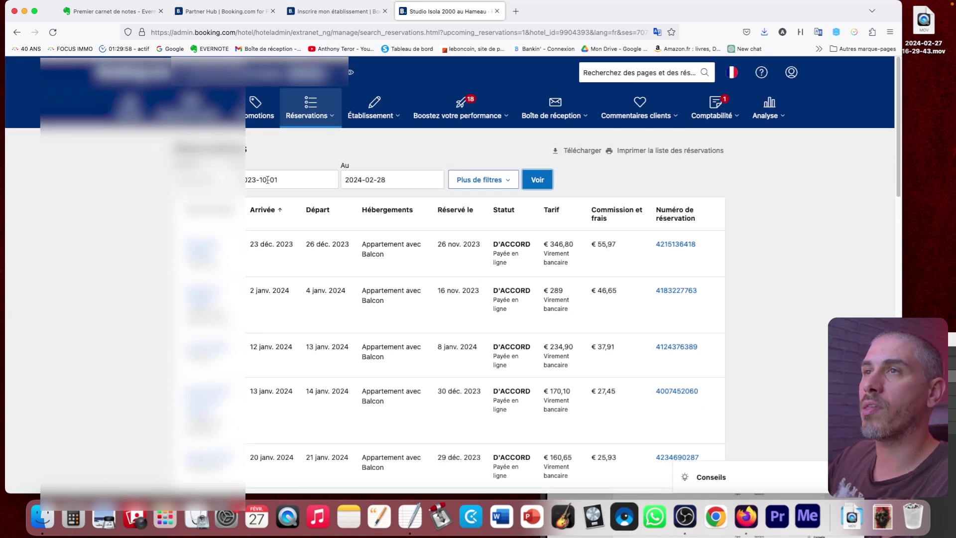
Open the Demandes de réservation page and check the available request status options without changing the selection.
{"action": "left_click", "coordinate": [331, 118]}
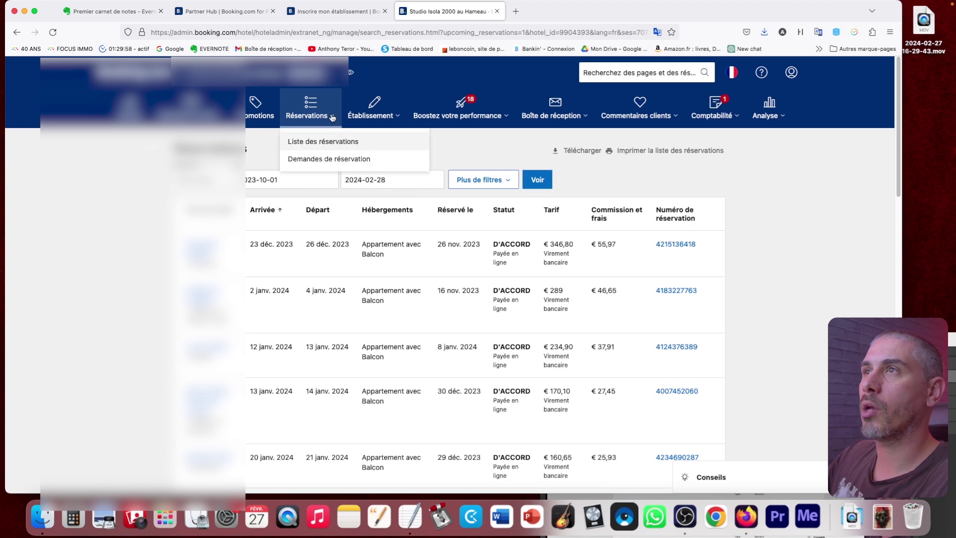
{"action": "left_click", "coordinate": [319, 158]}
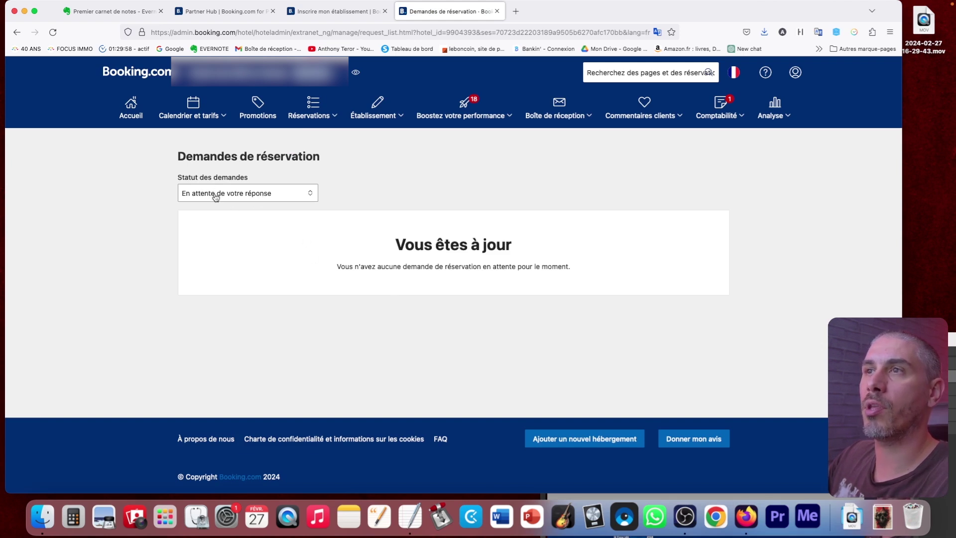
{"action": "left_click", "coordinate": [281, 199]}
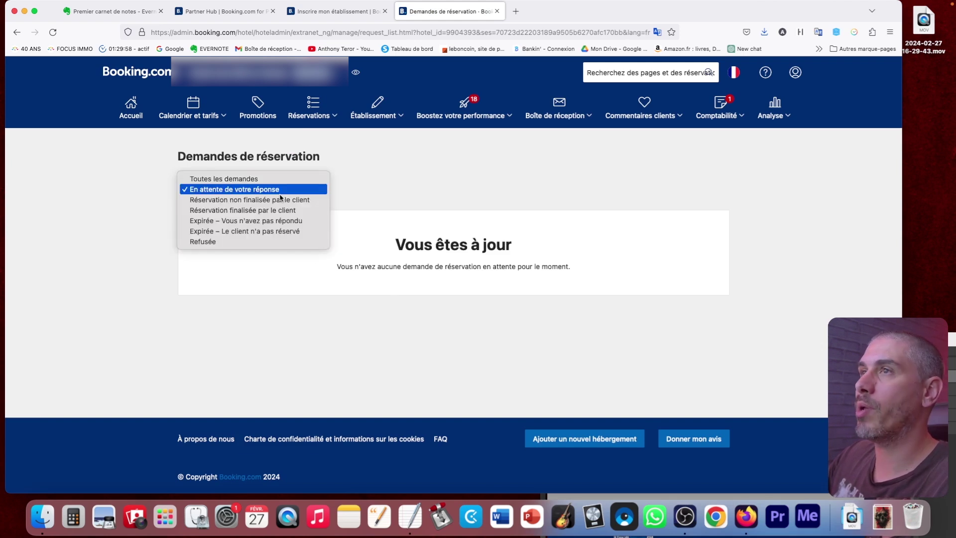
{"action": "left_click", "coordinate": [527, 182]}
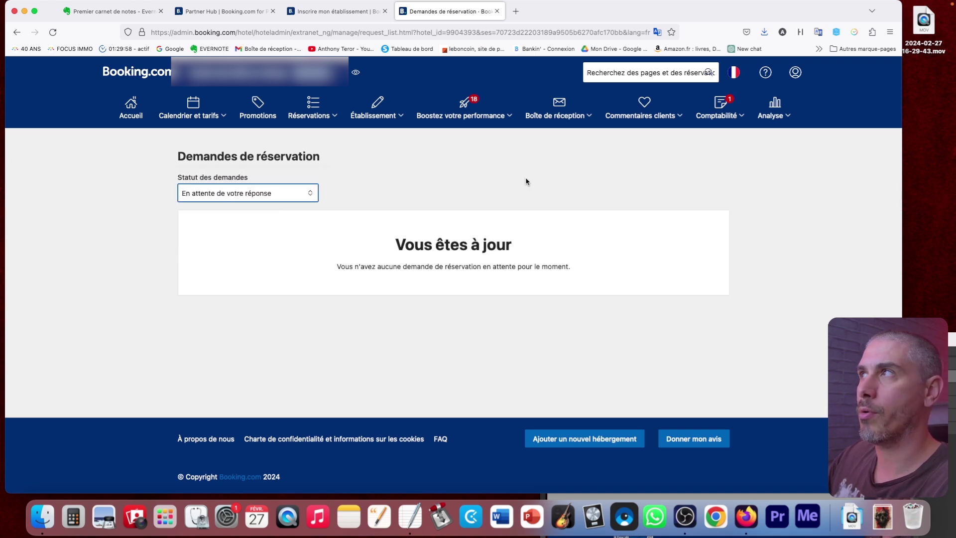
Open Détails des hébergements, Équipements et services, Conditions, and Photos for the property in separate browser tabs.
{"action": "left_click", "coordinate": [405, 115]}
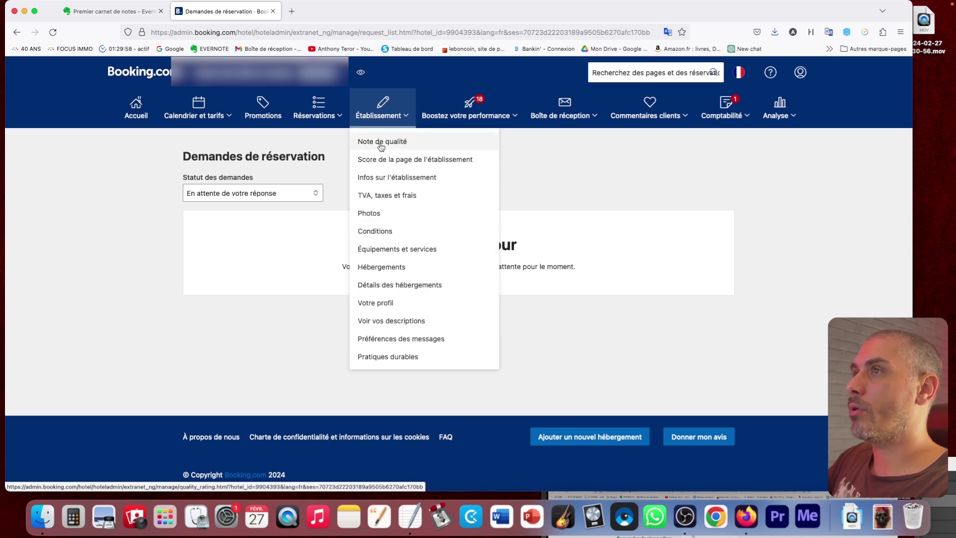
{"action": "left_click", "coordinate": [383, 290], "text": "super"}
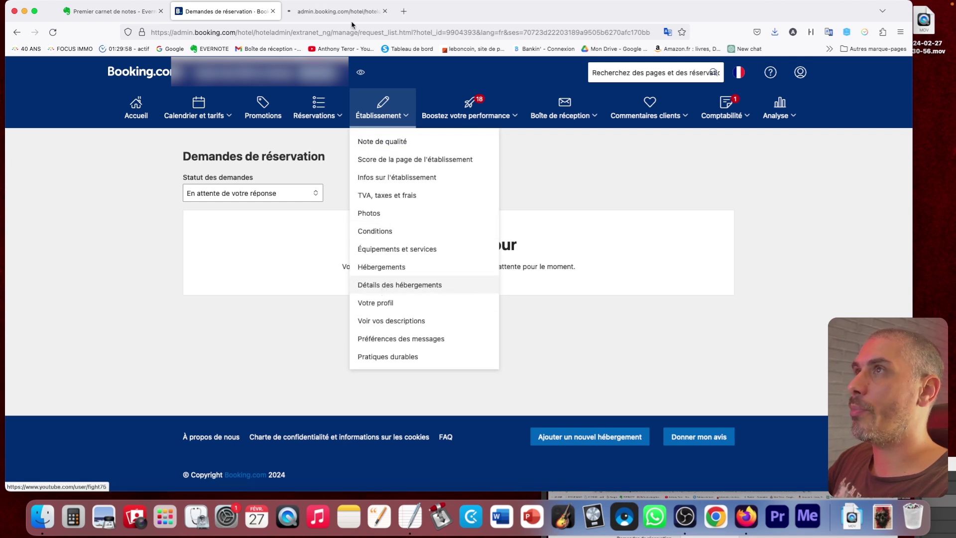
{"action": "left_click", "coordinate": [387, 251], "text": "super"}
{"action": "left_click", "coordinate": [375, 232], "text": "super"}
{"action": "left_click", "coordinate": [374, 216], "text": "super"}
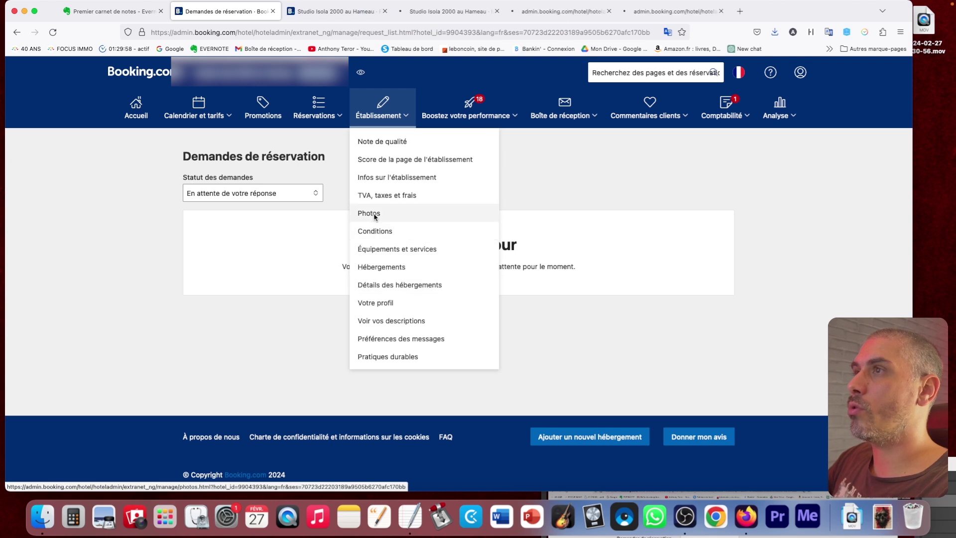
Review the Détails des hébergements page, covering the apartment's surface area, Les meilleurs équipements, and Équipements en chambre.
{"action": "left_click", "coordinate": [374, 15]}
{"action": "scroll", "coordinate": [504, 244], "scroll_direction": "down", "scroll_amount": 5}
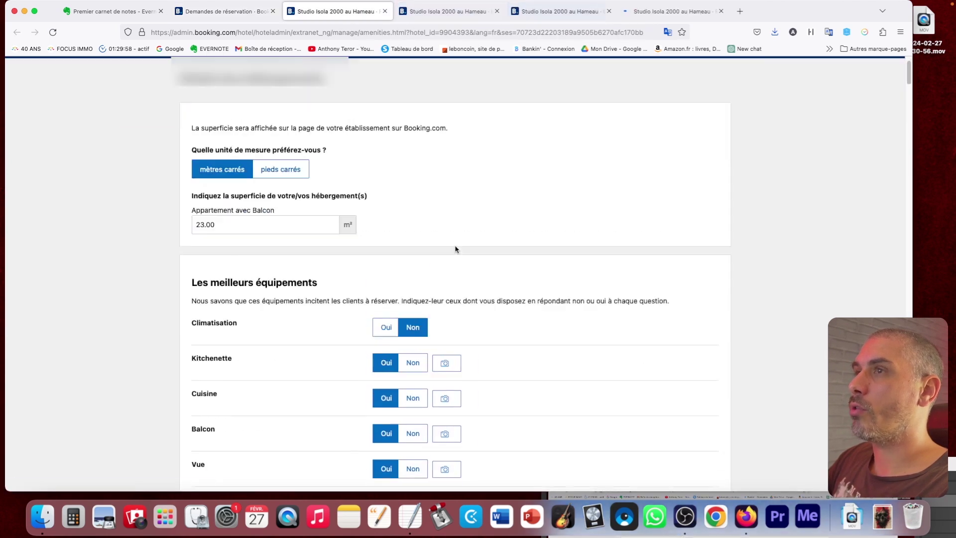
{"action": "scroll", "coordinate": [469, 219], "scroll_direction": "down", "scroll_amount": 10}
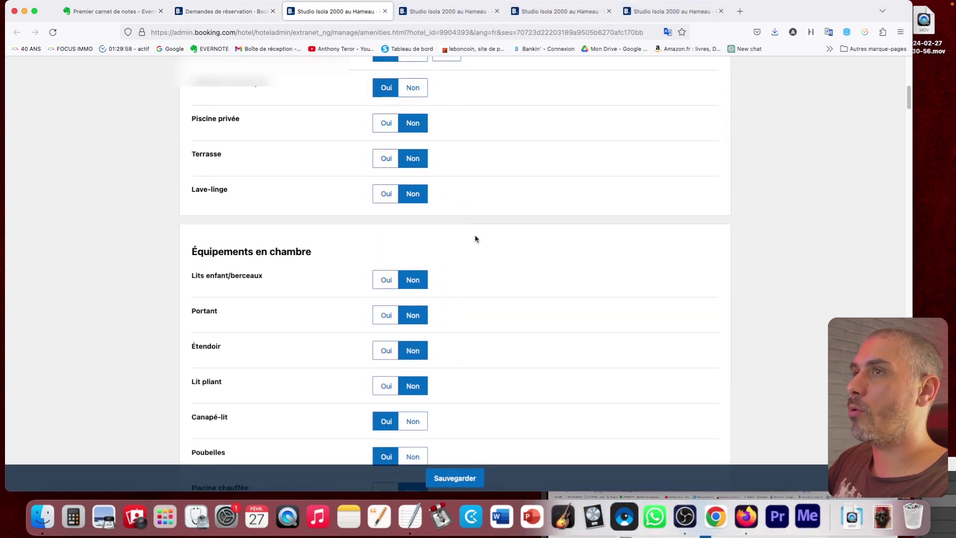
{"action": "scroll", "coordinate": [453, 207], "scroll_direction": "down", "scroll_amount": 3}
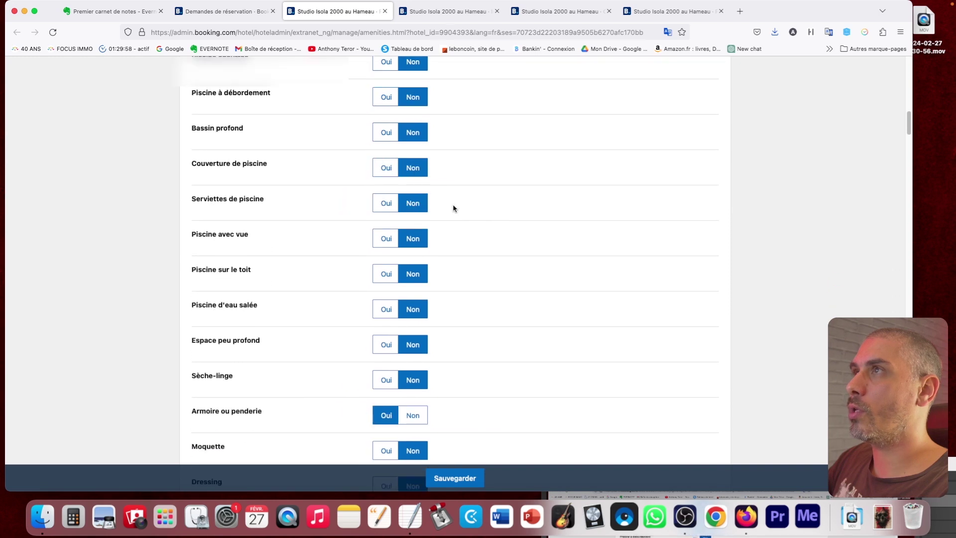
Review the property-level options under Les meilleurs équipements on the Équipements et services page.
{"action": "left_click", "coordinate": [449, 11]}
{"action": "scroll", "coordinate": [403, 262], "scroll_direction": "down", "scroll_amount": 3}
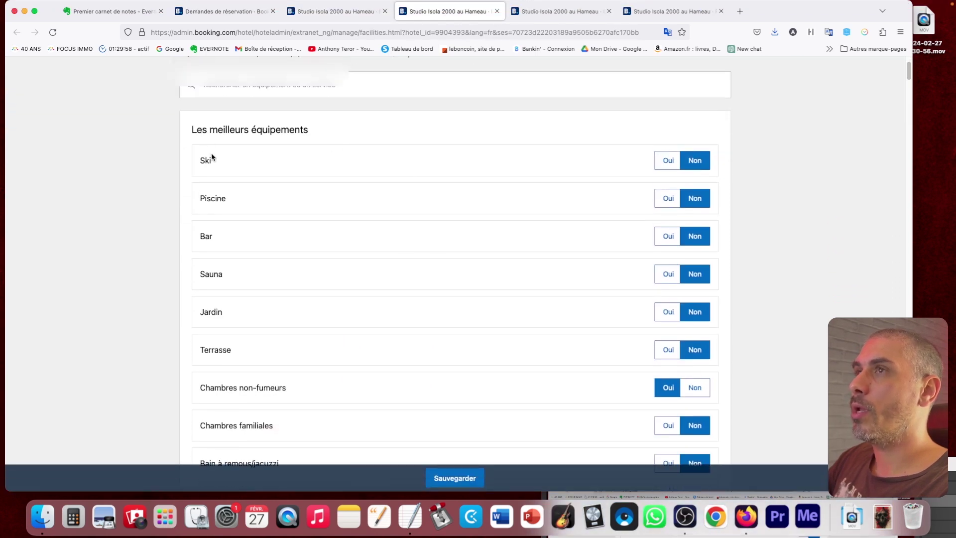
{"action": "scroll", "coordinate": [508, 168], "scroll_direction": "down", "scroll_amount": 1}
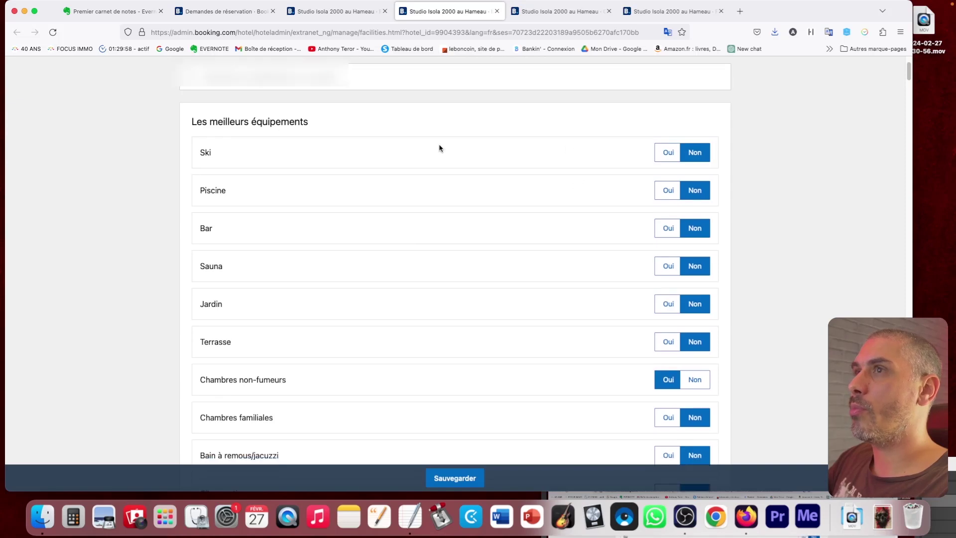
{"action": "scroll", "coordinate": [448, 184], "scroll_direction": "down", "scroll_amount": 4}
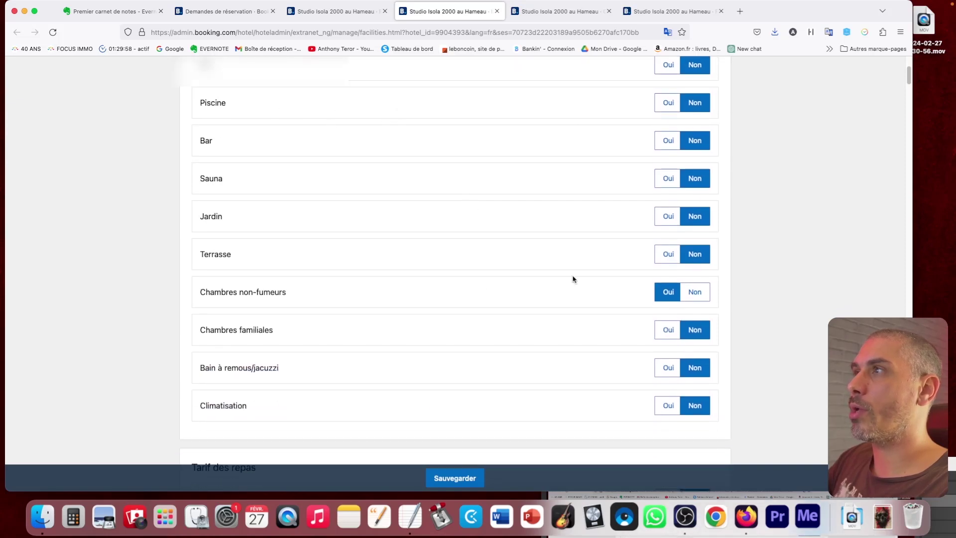
{"action": "scroll", "coordinate": [375, 284], "scroll_direction": "down", "scroll_amount": 4}
View the property's Conditions page with its cancellation and prepayment policies.
{"action": "left_click", "coordinate": [550, 15]}
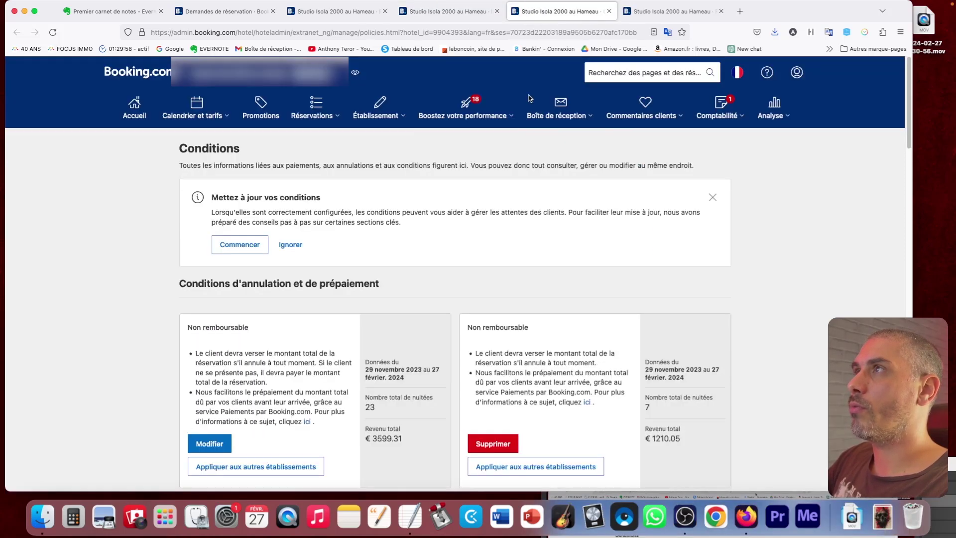
{"action": "scroll", "coordinate": [736, 237], "scroll_direction": "down", "scroll_amount": 3}
{"action": "scroll", "coordinate": [736, 238], "scroll_direction": "up", "scroll_amount": 3}
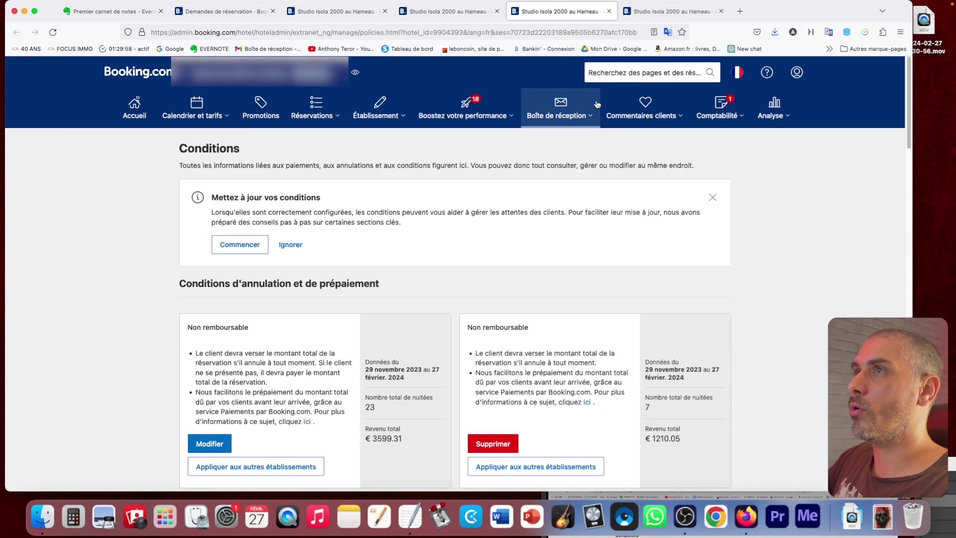
Examine the Galerie principale on the Photos page, including the cover photo and the options for adding photos.
{"action": "left_click", "coordinate": [664, 16]}
{"action": "scroll", "coordinate": [762, 186], "scroll_direction": "down", "scroll_amount": 5}
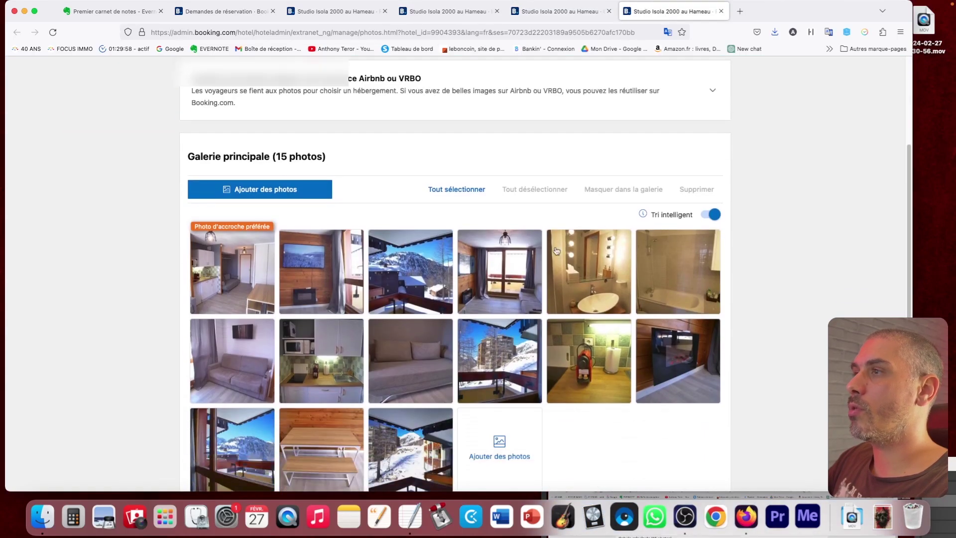
{"action": "scroll", "coordinate": [741, 201], "scroll_direction": "down", "scroll_amount": 1}
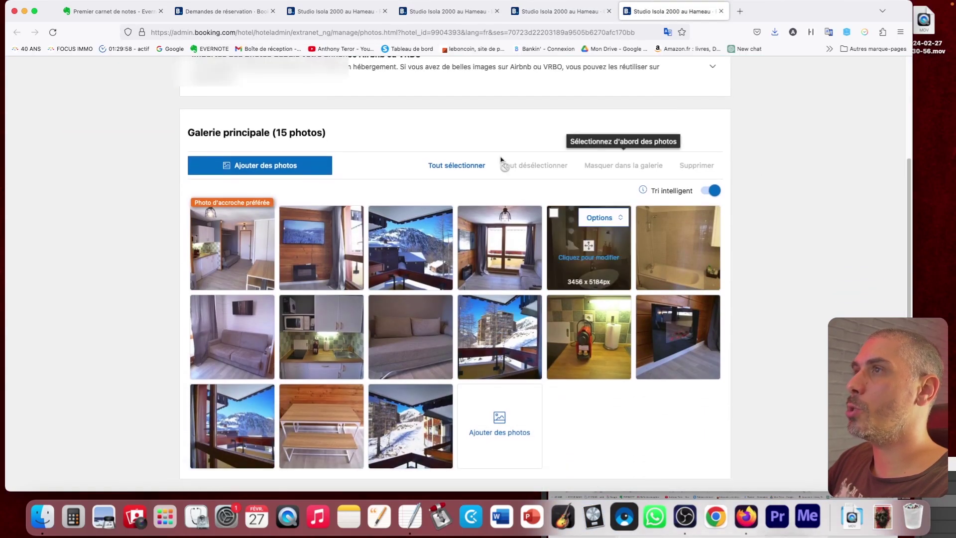
{"action": "scroll", "coordinate": [857, 105], "scroll_direction": "up", "scroll_amount": 1}
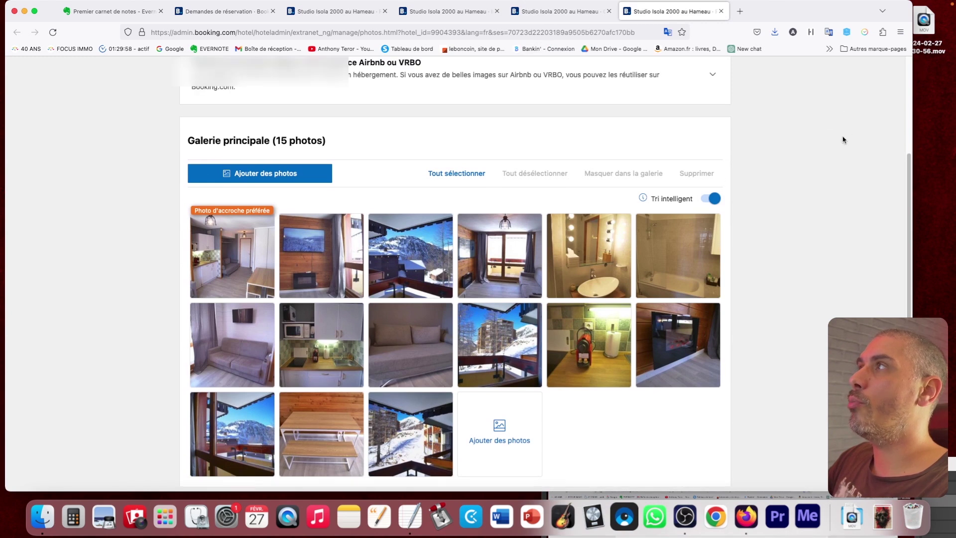
{"action": "scroll", "coordinate": [852, 291], "scroll_direction": "down", "scroll_amount": 3}
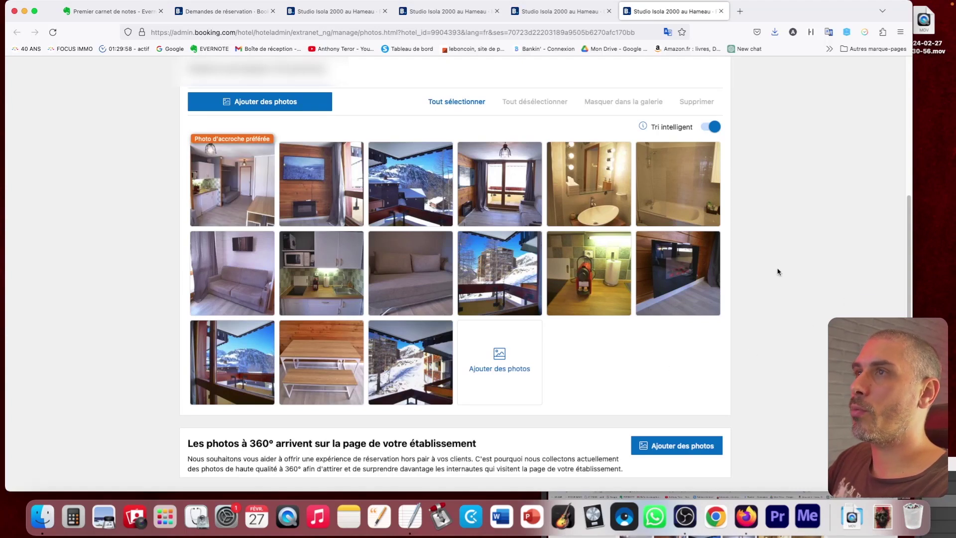
Open the options of the second photo in the Galerie principale, including the one for defining it as the preferred cover photo.
{"action": "scroll", "coordinate": [783, 239], "scroll_direction": "up", "scroll_amount": 2}
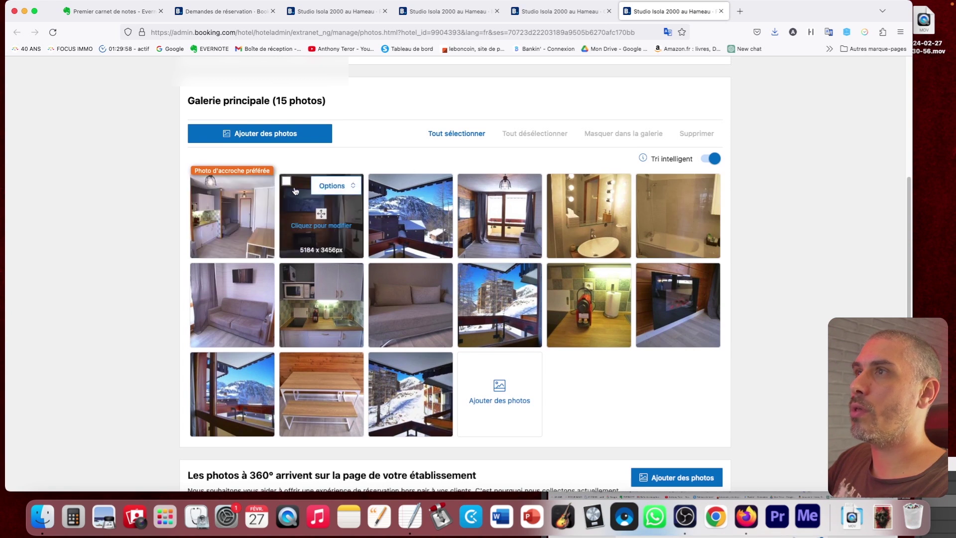
{"action": "left_click", "coordinate": [347, 185]}
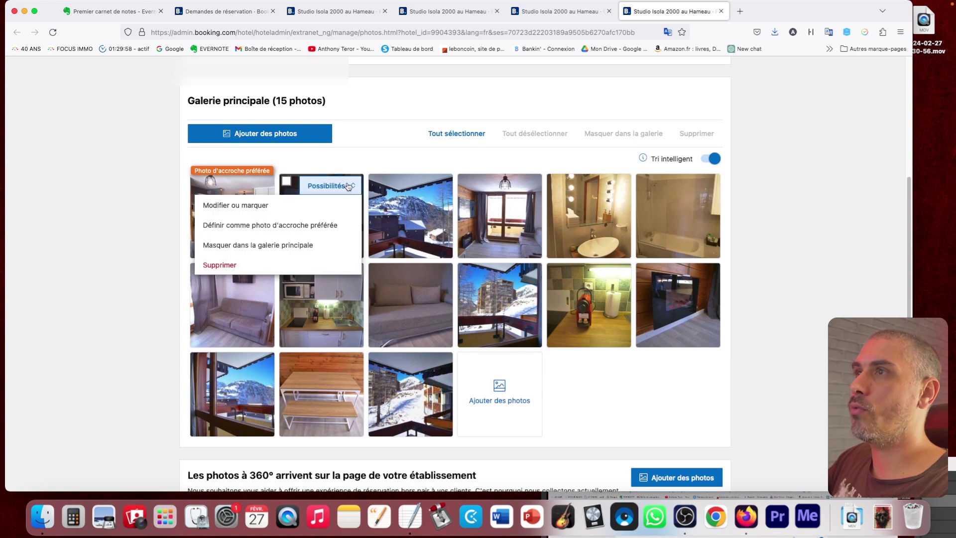
{"action": "left_click", "coordinate": [321, 225]}
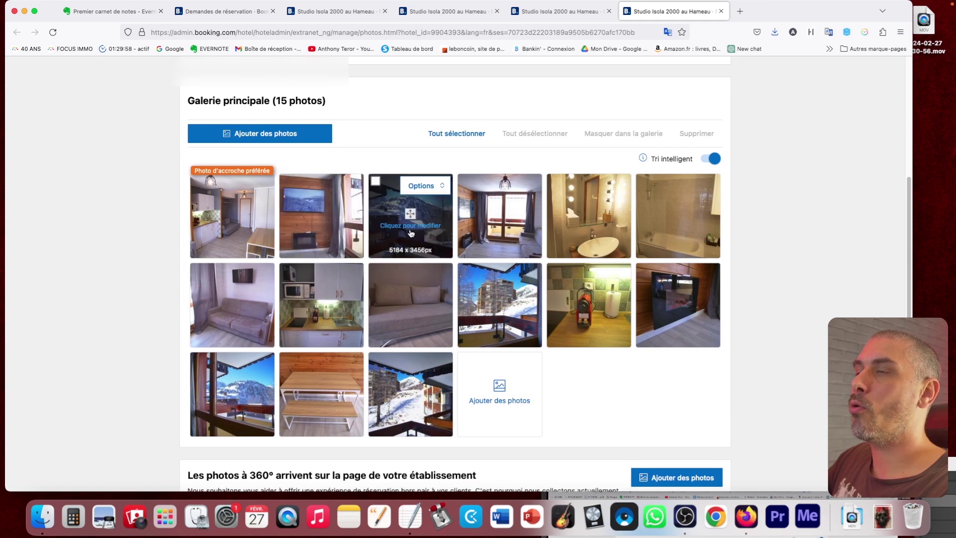
Examine the photos in the Galerie principale and the layout of the Photos de l'établissement page.
{"action": "scroll", "coordinate": [777, 291], "scroll_direction": "down", "scroll_amount": 3}
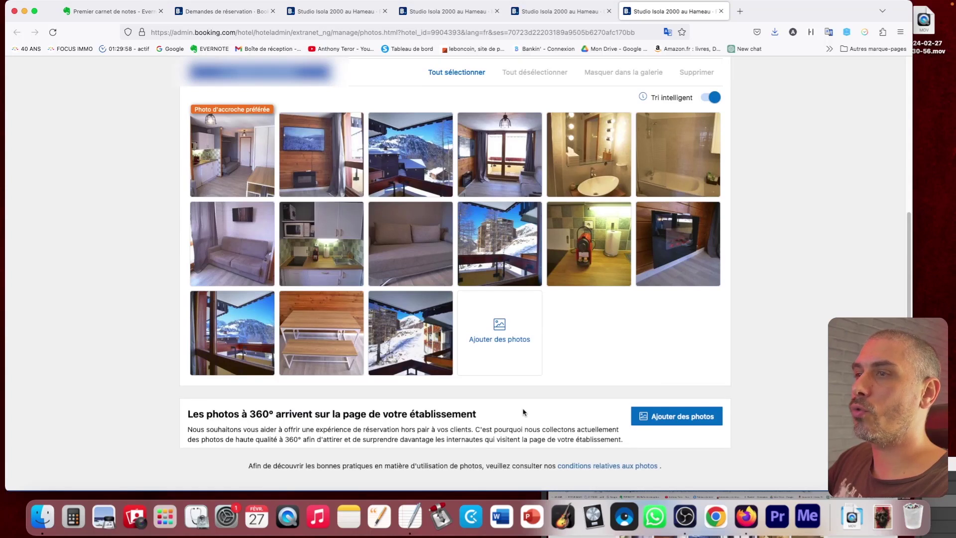
{"action": "scroll", "coordinate": [548, 401], "scroll_direction": "up", "scroll_amount": 1}
{"action": "scroll", "coordinate": [559, 425], "scroll_direction": "up", "scroll_amount": 3}
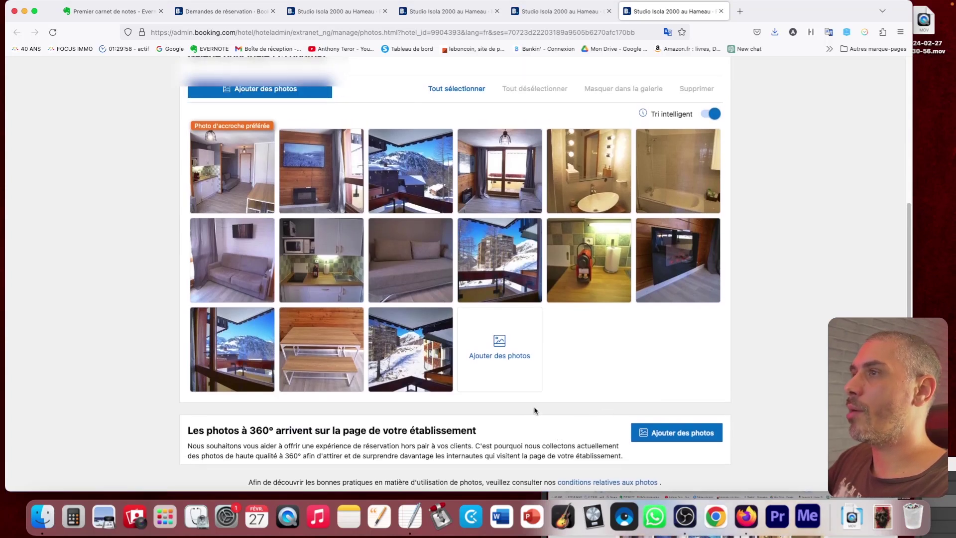
{"action": "mouse_move", "coordinate": [609, 218]}
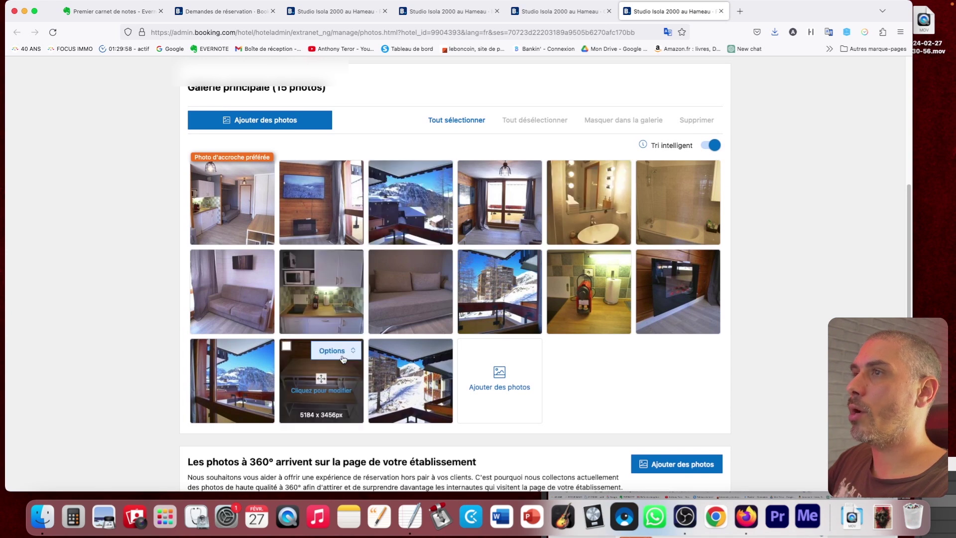
{"action": "mouse_move", "coordinate": [412, 359]}
{"action": "scroll", "coordinate": [411, 358], "scroll_direction": "up", "scroll_amount": 1}
{"action": "left_click_drag", "start_coordinate": [411, 359], "coordinate": [329, 204]}
{"action": "scroll", "coordinate": [776, 226], "scroll_direction": "up", "scroll_amount": 5}
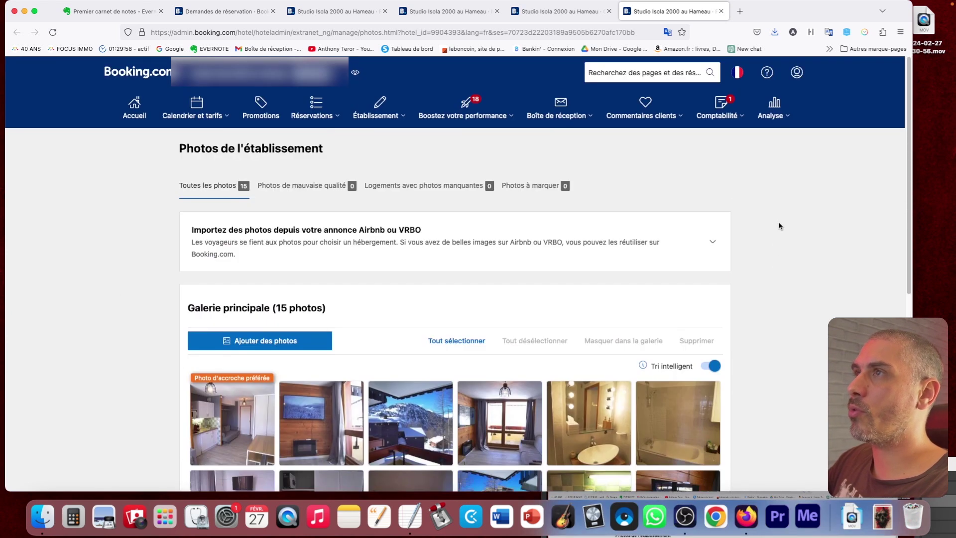
Close the open property page tabs and open Préférences des messages for the establishment.
{"action": "left_click", "coordinate": [609, 11]}
{"action": "left_click", "coordinate": [497, 10]}
{"action": "left_click", "coordinate": [497, 11]}
{"action": "left_click", "coordinate": [385, 11]}
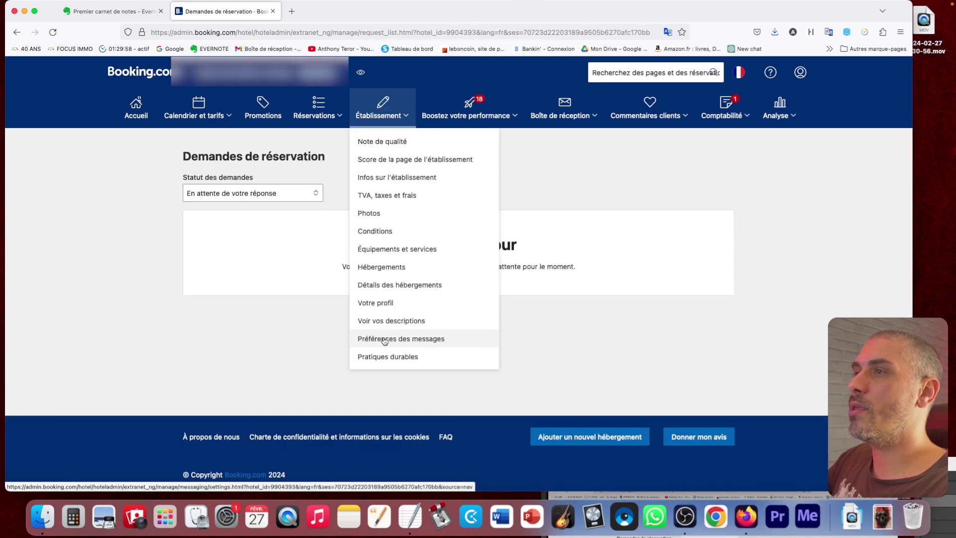
{"action": "left_click", "coordinate": [413, 342]}
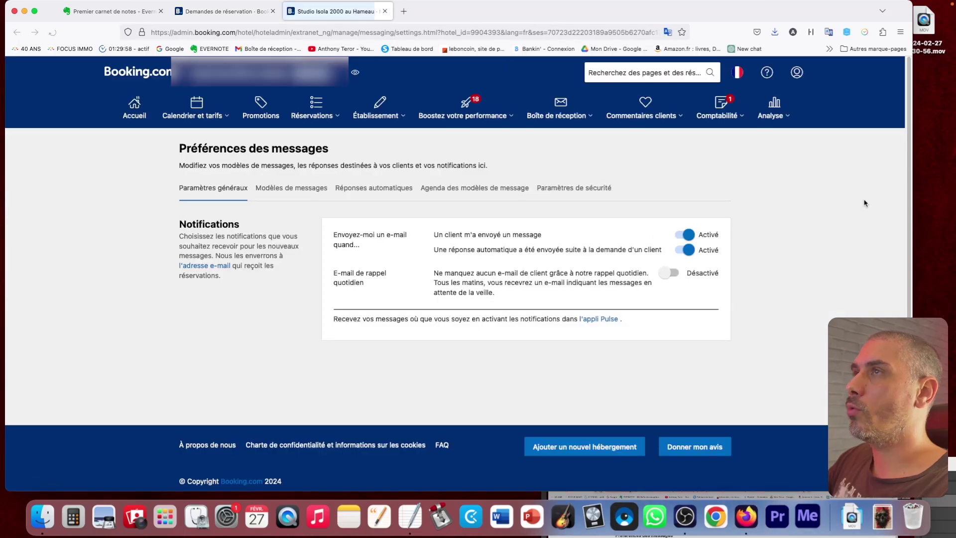
Go to Modèles de messages and open the first message template in the list.
{"action": "left_click", "coordinate": [310, 193]}
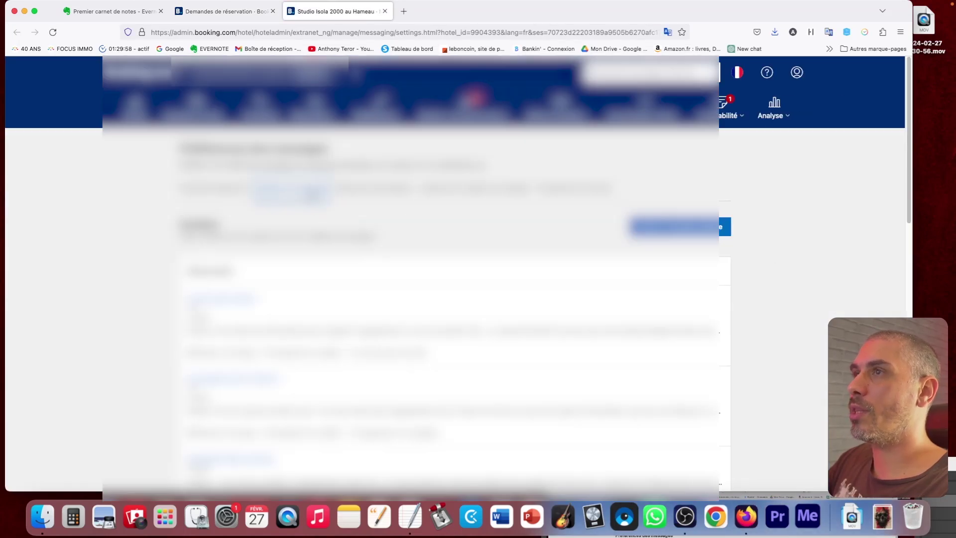
{"action": "scroll", "coordinate": [333, 313], "scroll_direction": "down", "scroll_amount": 1}
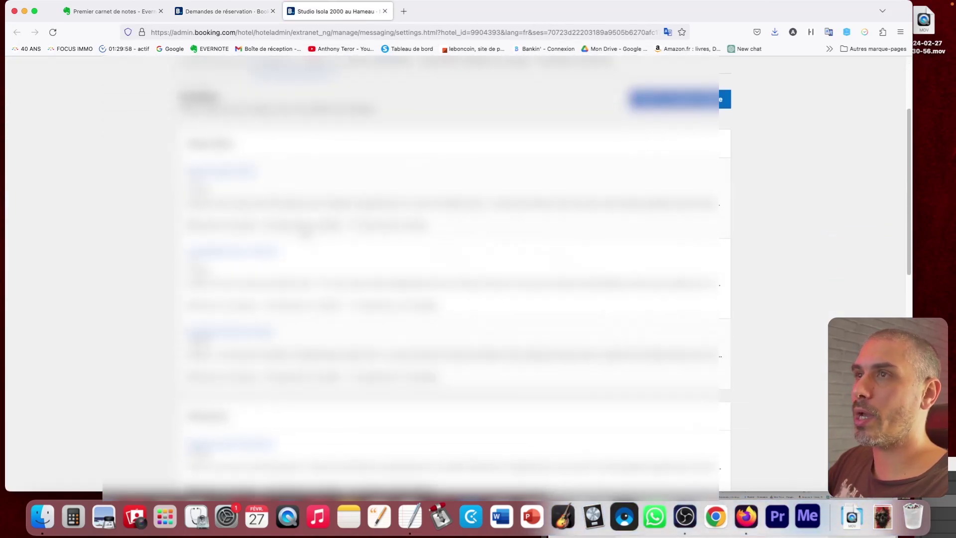
{"action": "left_click", "coordinate": [243, 175]}
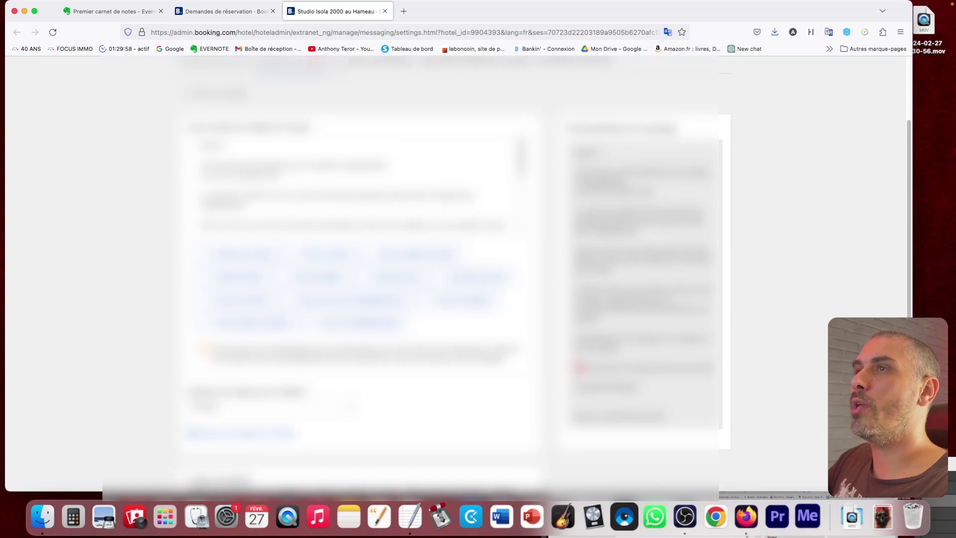
Examine the message template's full text, its preview, and the remaining settings down to the end of the form.
{"action": "scroll", "coordinate": [449, 208], "scroll_direction": "up", "scroll_amount": 3}
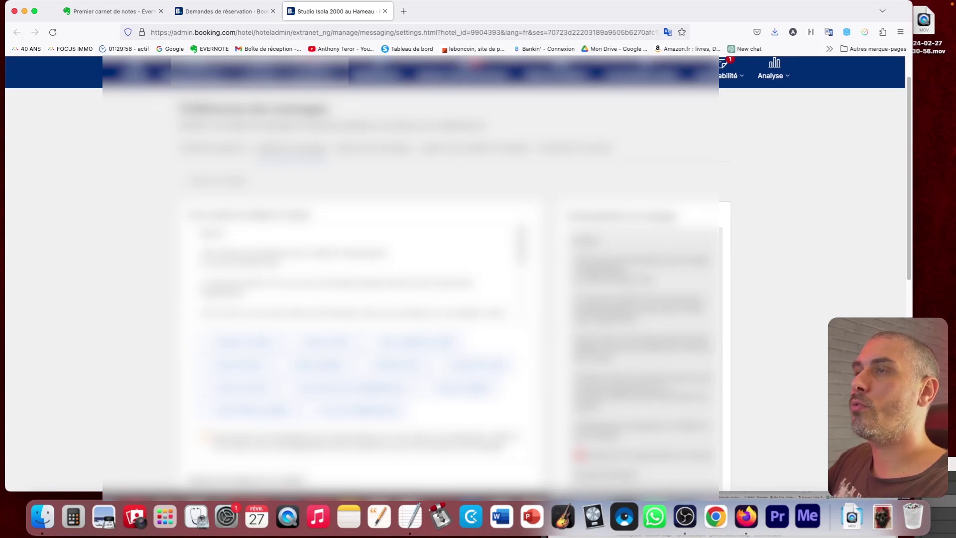
{"action": "scroll", "coordinate": [354, 276], "scroll_direction": "down", "scroll_amount": 5}
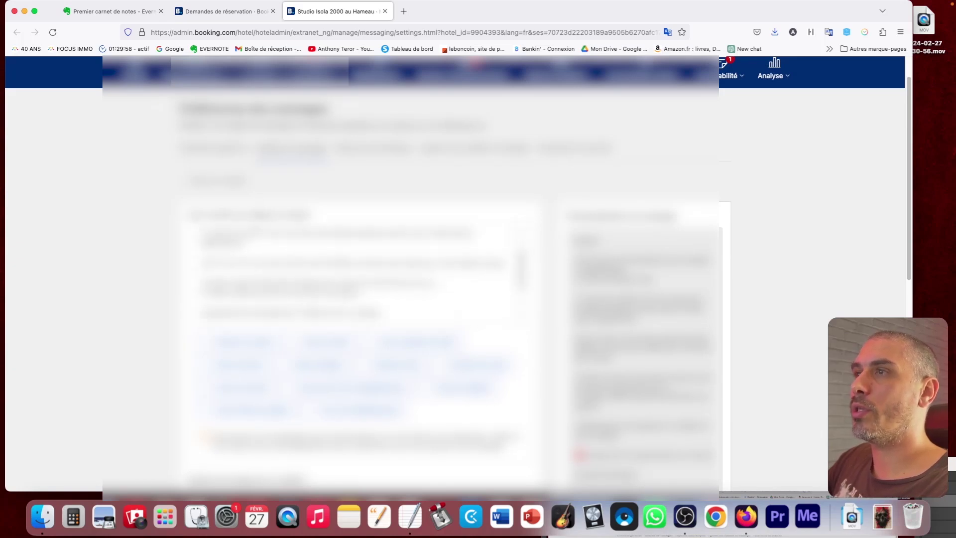
{"action": "scroll", "coordinate": [354, 275], "scroll_direction": "down", "scroll_amount": 3}
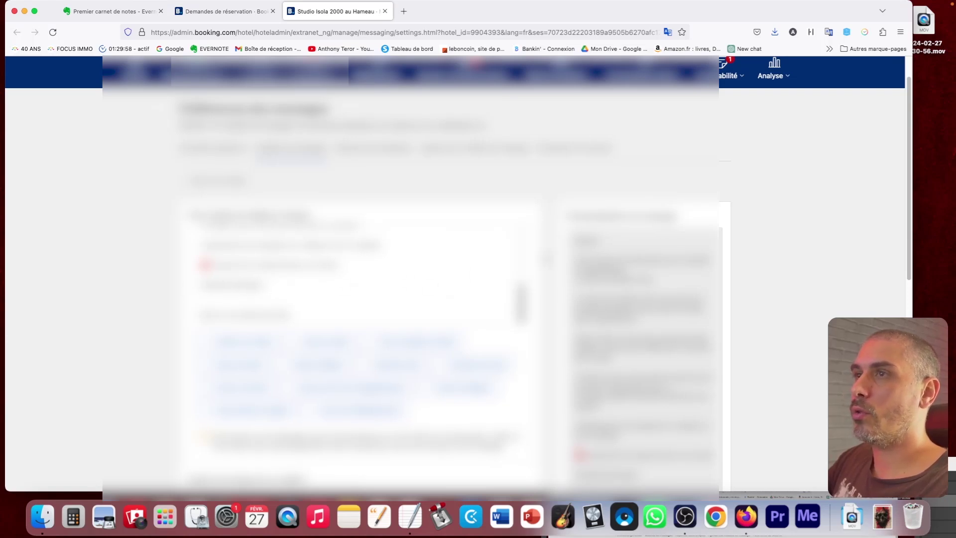
{"action": "scroll", "coordinate": [354, 275], "scroll_direction": "up", "scroll_amount": 3}
{"action": "scroll", "coordinate": [455, 296], "scroll_direction": "down", "scroll_amount": 10}
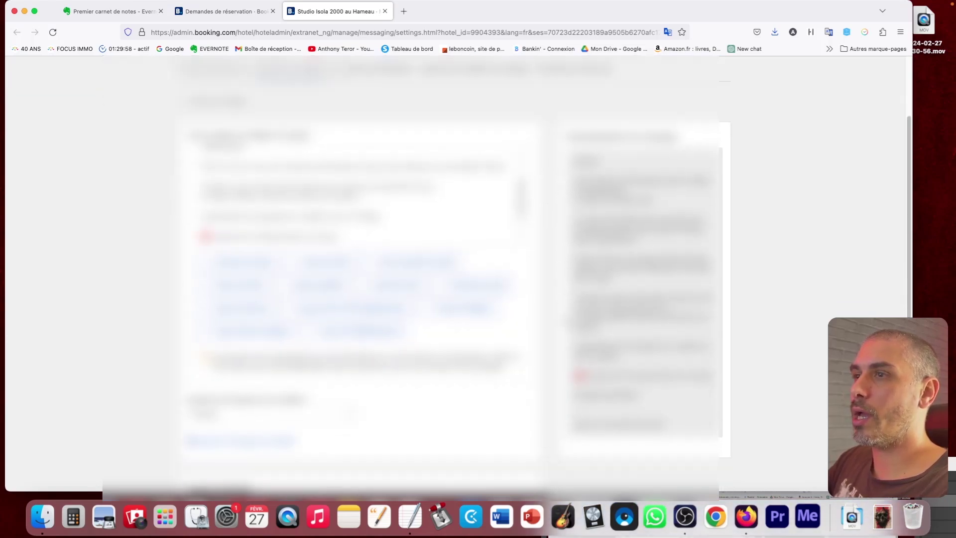
{"action": "scroll", "coordinate": [455, 297], "scroll_direction": "down", "scroll_amount": 2}
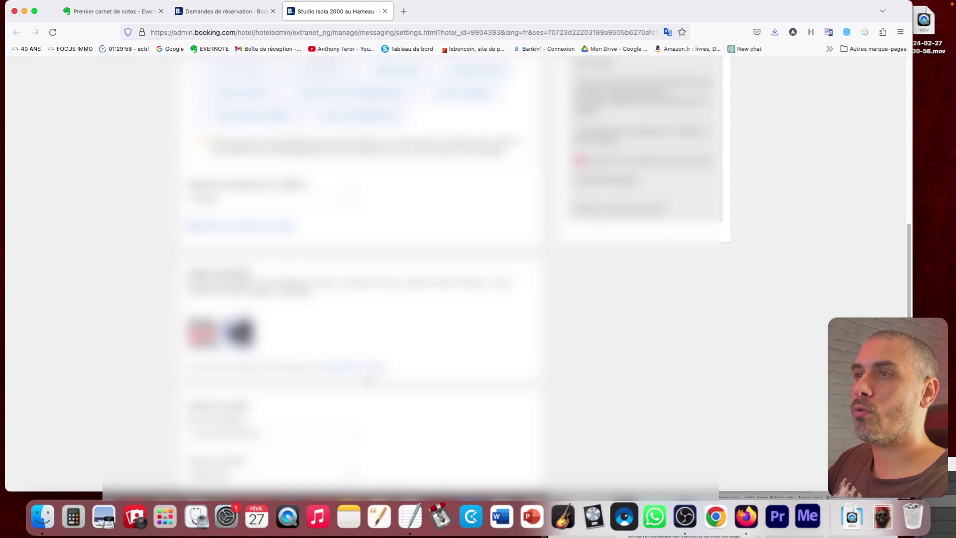
{"action": "scroll", "coordinate": [369, 382], "scroll_direction": "down", "scroll_amount": 5}
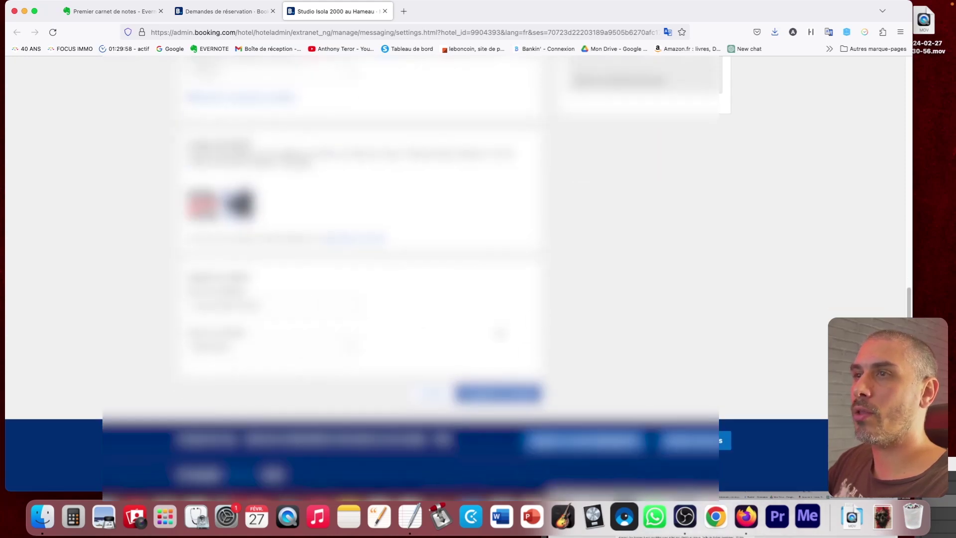
{"action": "scroll", "coordinate": [363, 249], "scroll_direction": "up", "scroll_amount": 6}
{"action": "scroll", "coordinate": [364, 250], "scroll_direction": "down", "scroll_amount": 3}
{"action": "scroll", "coordinate": [364, 249], "scroll_direction": "up", "scroll_amount": 5}
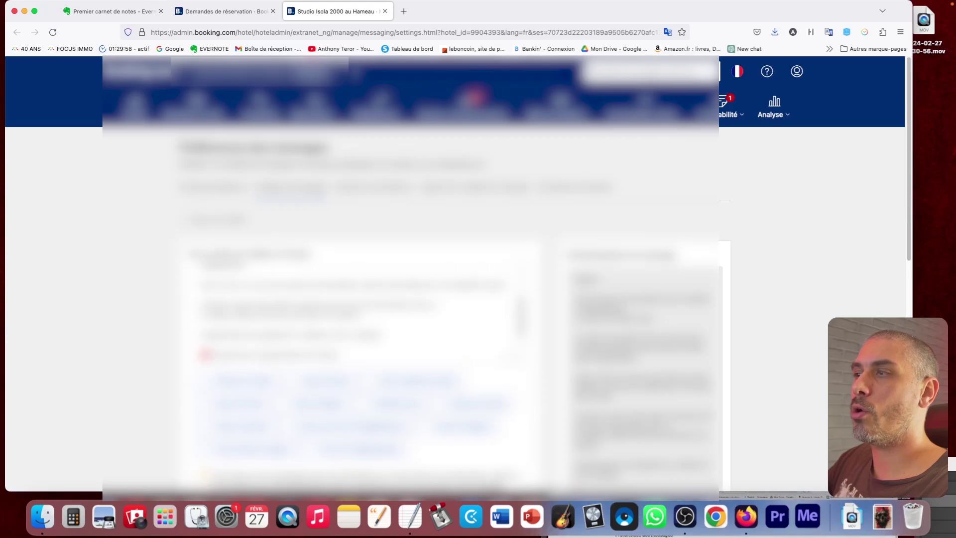
View the Réponses automatiques and the Agenda des modèles de message with its scheduled messages.
{"action": "left_click", "coordinate": [225, 11]}
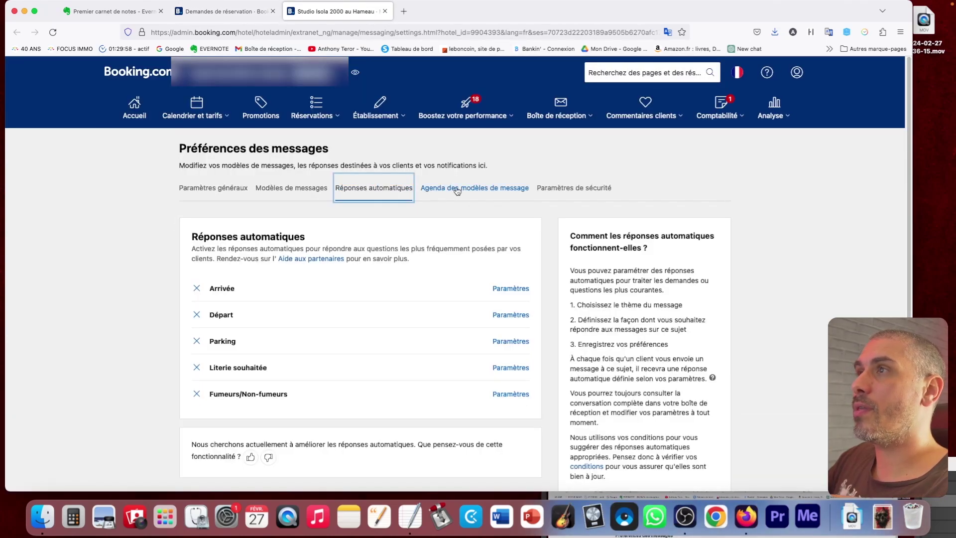
{"action": "left_click", "coordinate": [457, 191]}
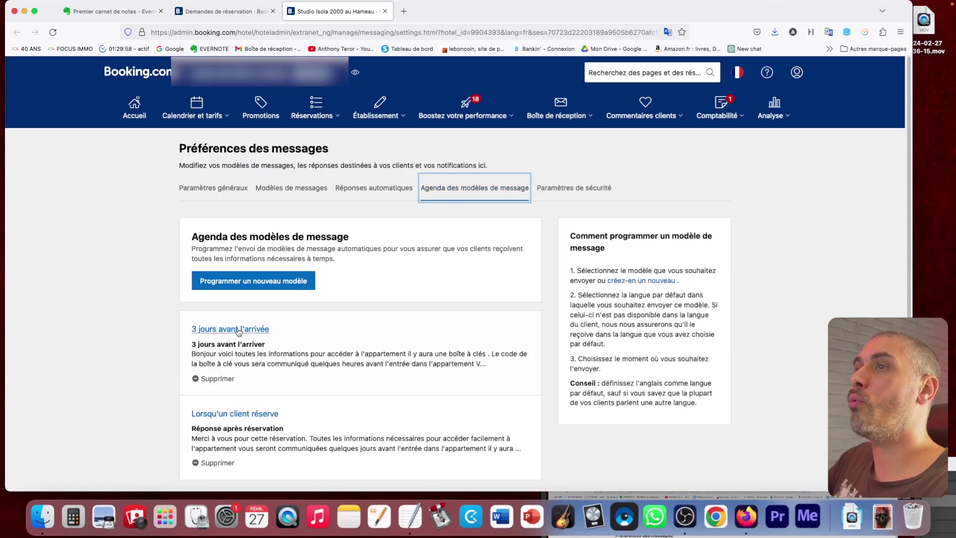
Try scheduling the template "3 jours avant l'arriver" for 1 day before departure, with français as the default sending language.
{"action": "left_click", "coordinate": [232, 282]}
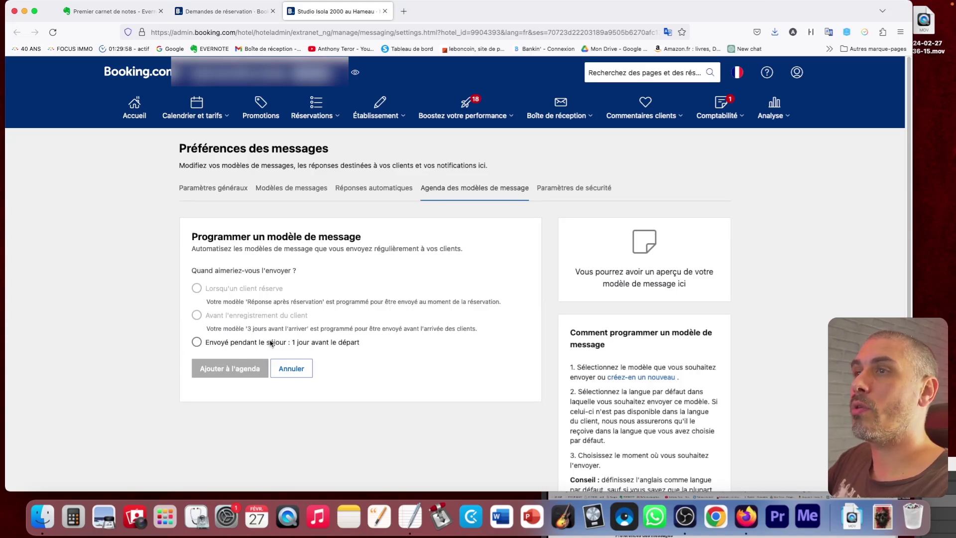
{"action": "left_click", "coordinate": [197, 343]}
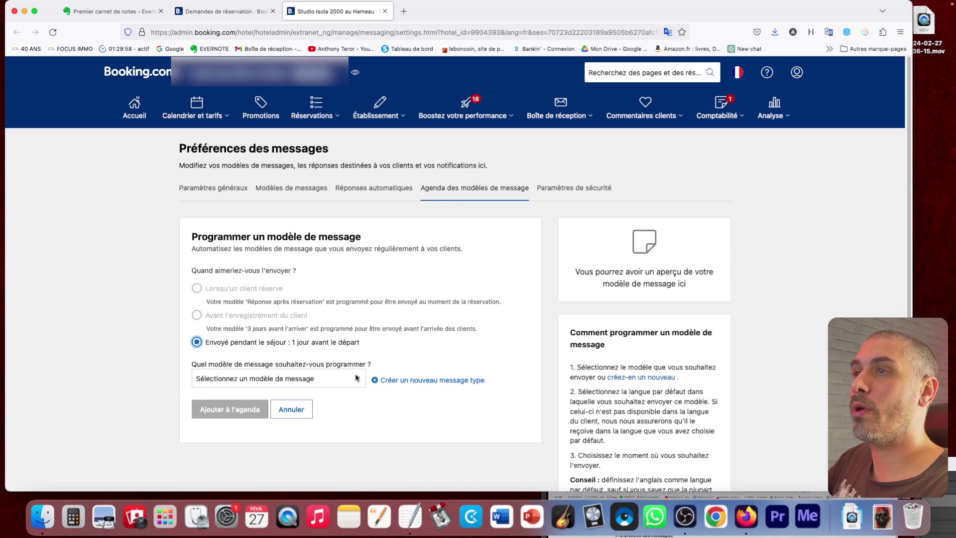
{"action": "left_click", "coordinate": [358, 379]}
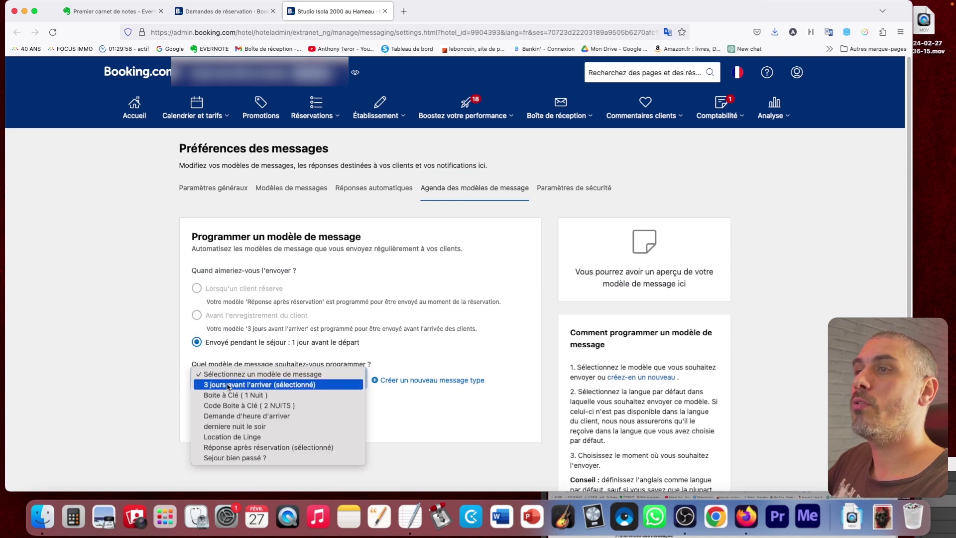
{"action": "left_click", "coordinate": [231, 386]}
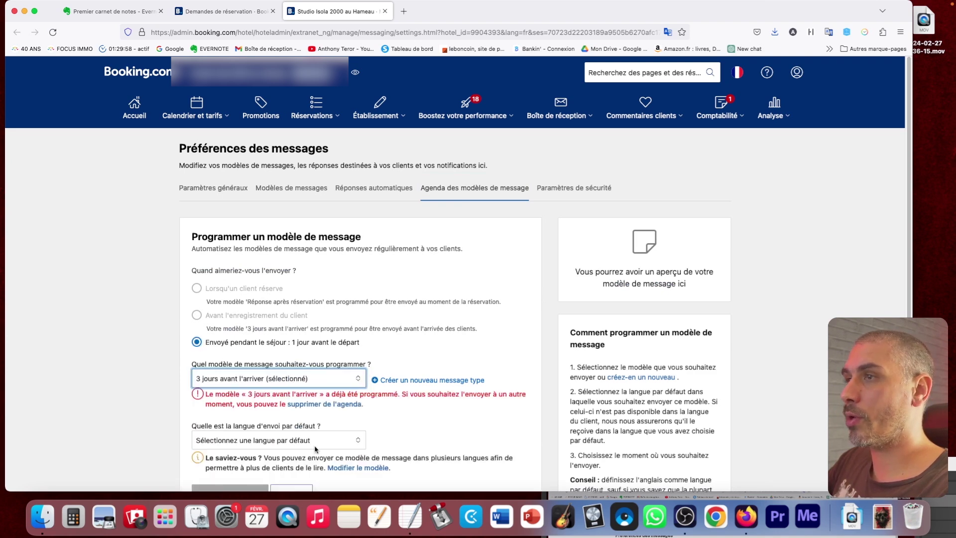
{"action": "scroll", "coordinate": [343, 364], "scroll_direction": "down", "scroll_amount": 3}
{"action": "left_click", "coordinate": [343, 364]}
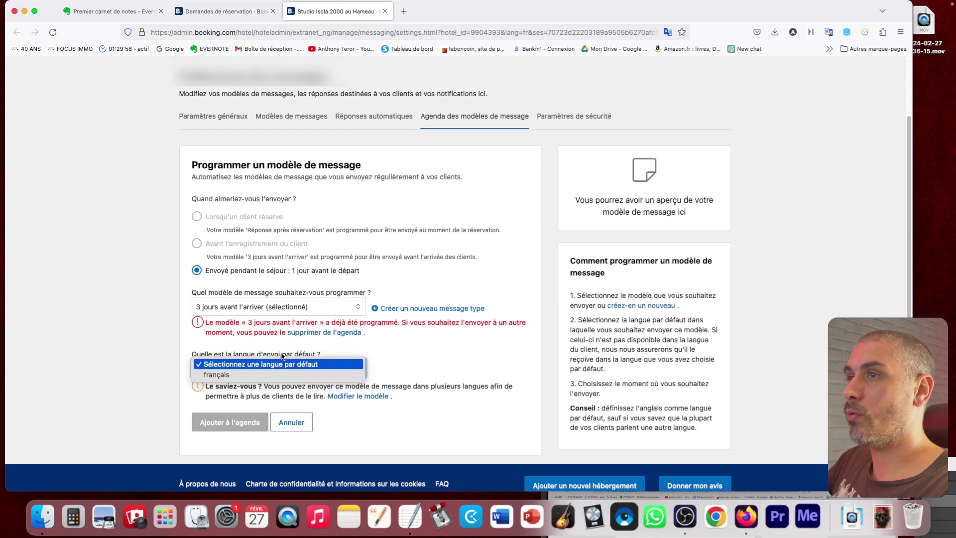
{"action": "left_click", "coordinate": [259, 375]}
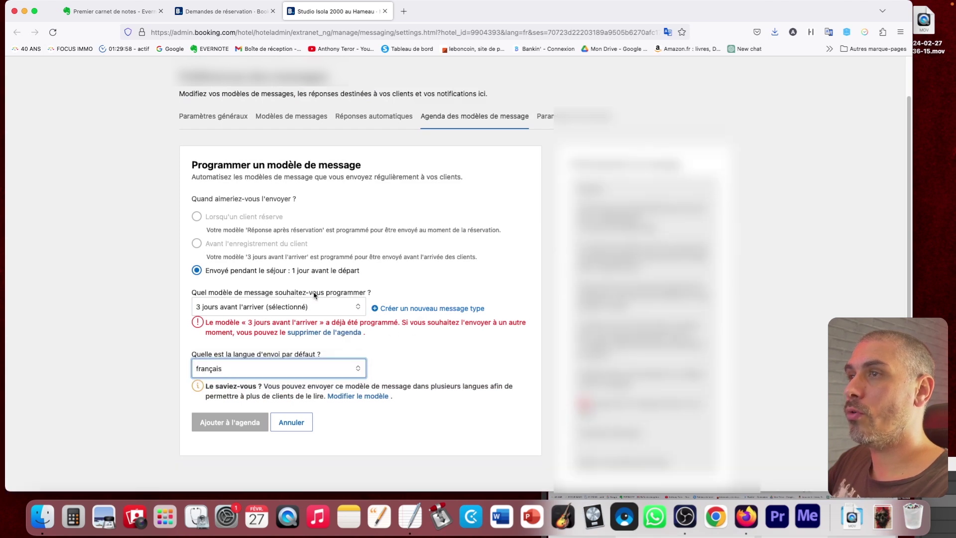
Review the Programmer un modèle de message form with its preview, and check the Paramètres de sécurité.
{"action": "scroll", "coordinate": [319, 299], "scroll_direction": "up", "scroll_amount": 1}
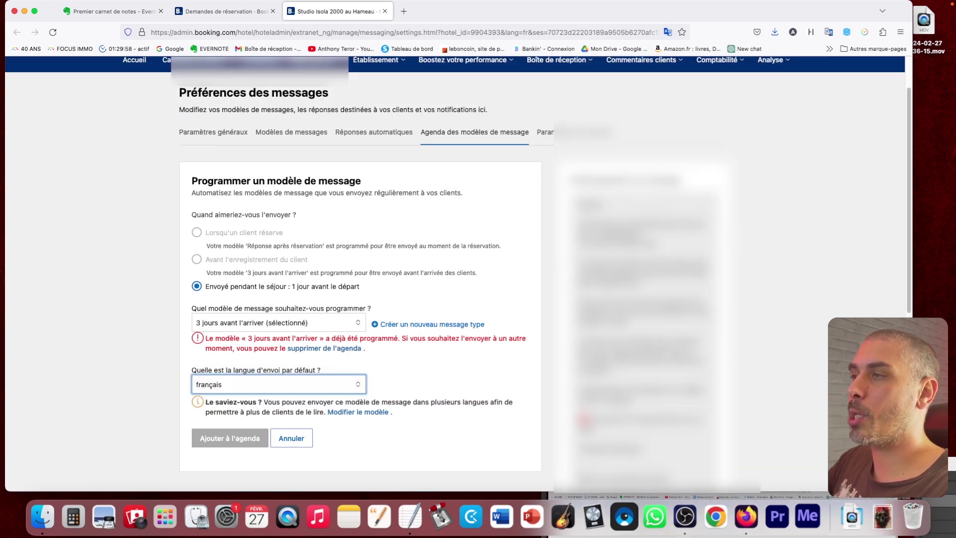
{"action": "scroll", "coordinate": [478, 371], "scroll_direction": "down", "scroll_amount": 2}
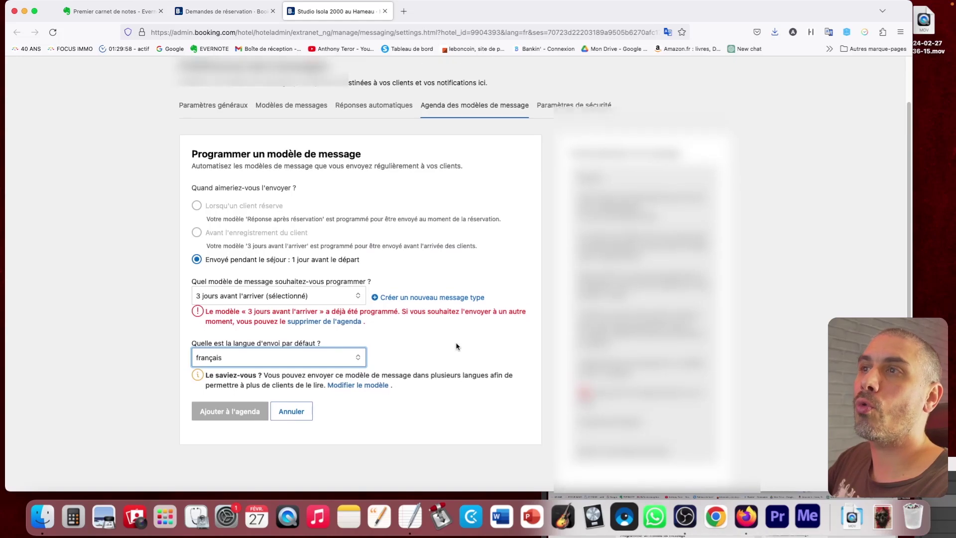
{"action": "scroll", "coordinate": [469, 314], "scroll_direction": "up", "scroll_amount": 3}
{"action": "scroll", "coordinate": [485, 278], "scroll_direction": "down", "scroll_amount": 1}
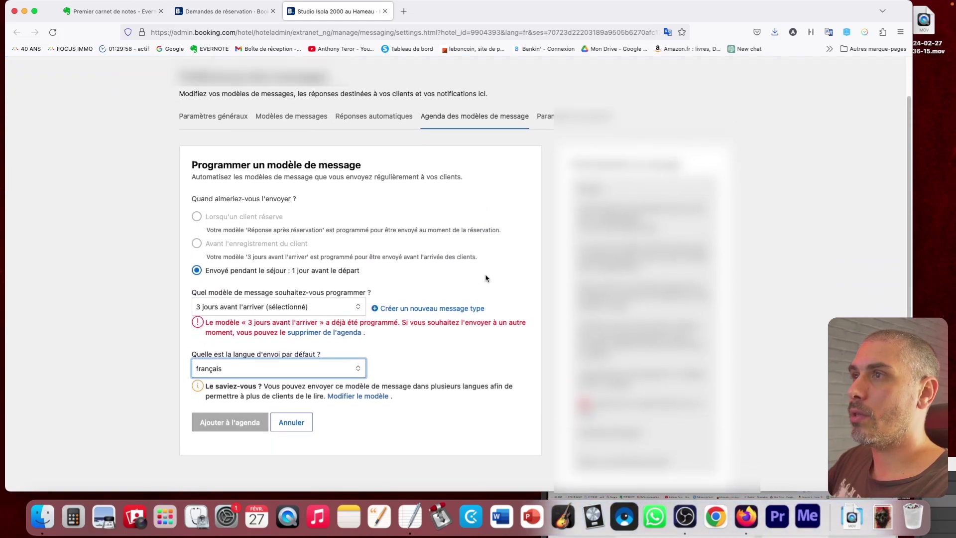
{"action": "scroll", "coordinate": [506, 217], "scroll_direction": "up", "scroll_amount": 2}
{"action": "left_click", "coordinate": [548, 187]}
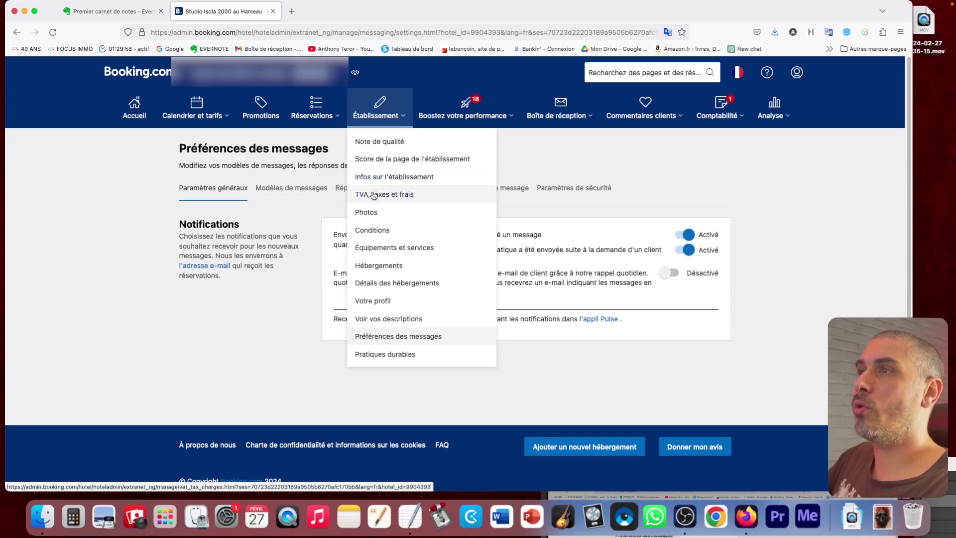
Open Voir vos descriptions and examine the establishment description, Descriptions d'hébergements, and the conditions under La rubrique « À savoir ».
{"action": "left_click", "coordinate": [389, 319]}
{"action": "scroll", "coordinate": [115, 203], "scroll_direction": "down", "scroll_amount": 5}
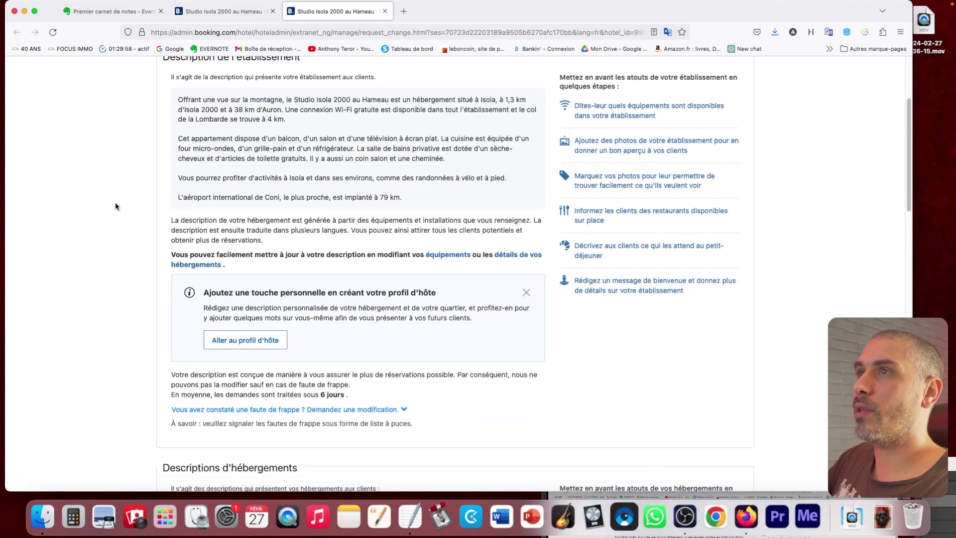
{"action": "scroll", "coordinate": [115, 209], "scroll_direction": "down", "scroll_amount": 12}
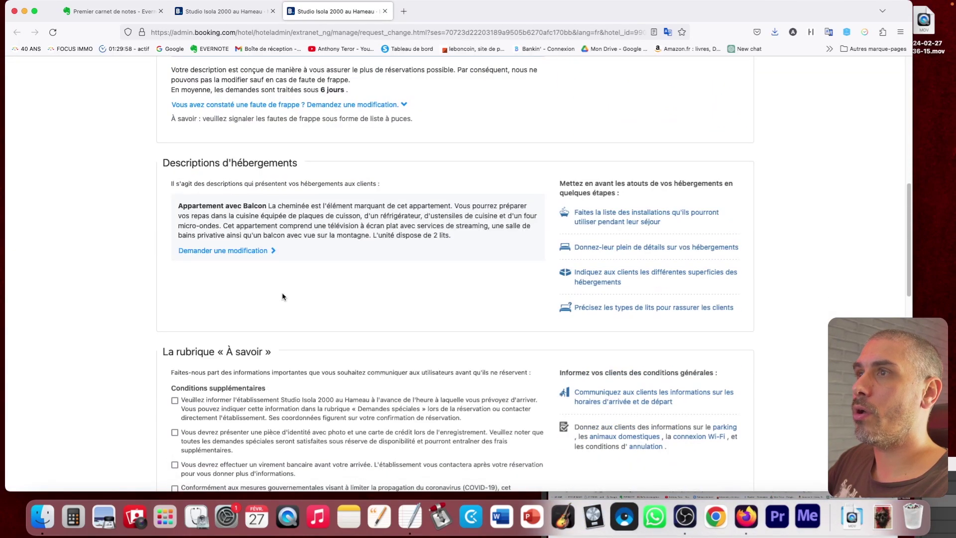
{"action": "scroll", "coordinate": [129, 279], "scroll_direction": "down", "scroll_amount": 2}
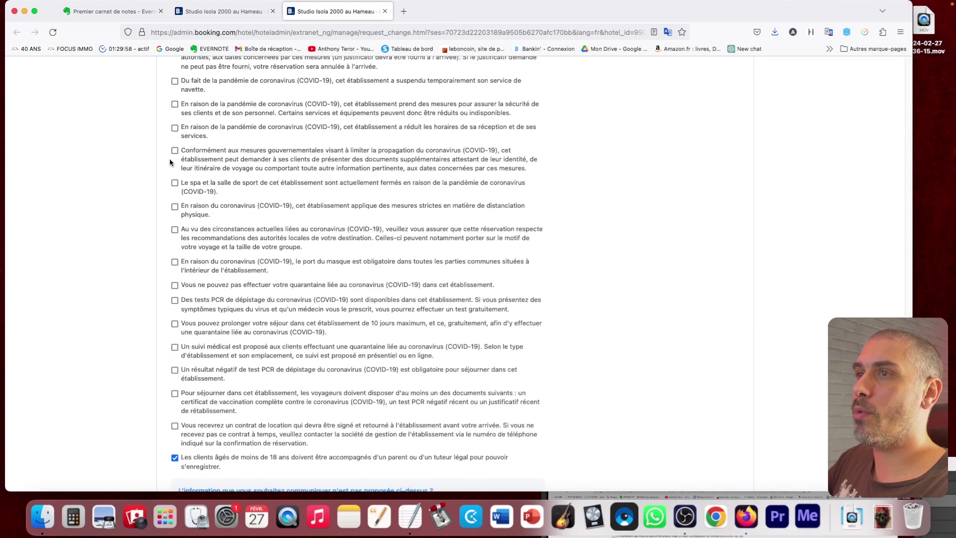
{"action": "scroll", "coordinate": [196, 349], "scroll_direction": "up", "scroll_amount": 6}
{"action": "scroll", "coordinate": [196, 335], "scroll_direction": "up", "scroll_amount": 6}
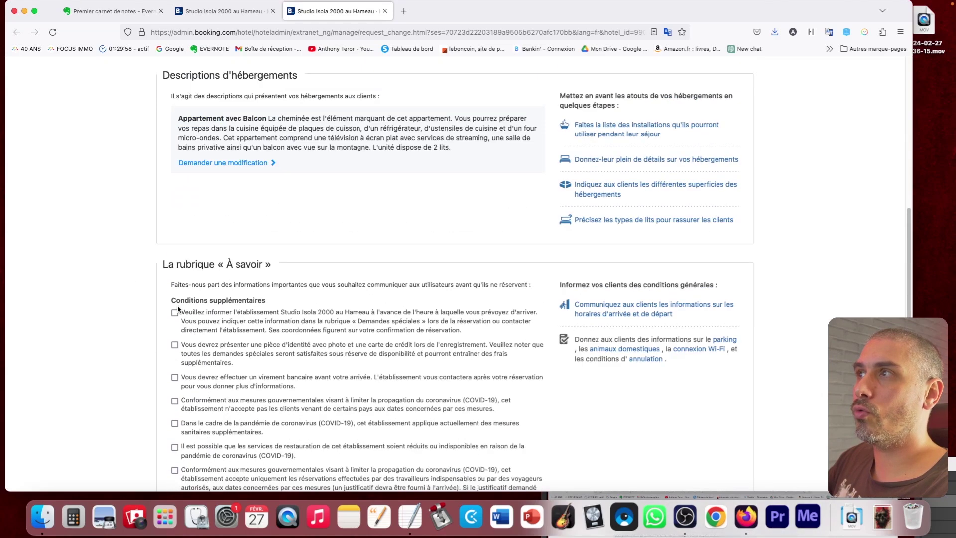
Finish reviewing the Descriptions d'hébergements and open the Messages relatifs aux réservations inbox.
{"action": "scroll", "coordinate": [388, 324], "scroll_direction": "up", "scroll_amount": 8}
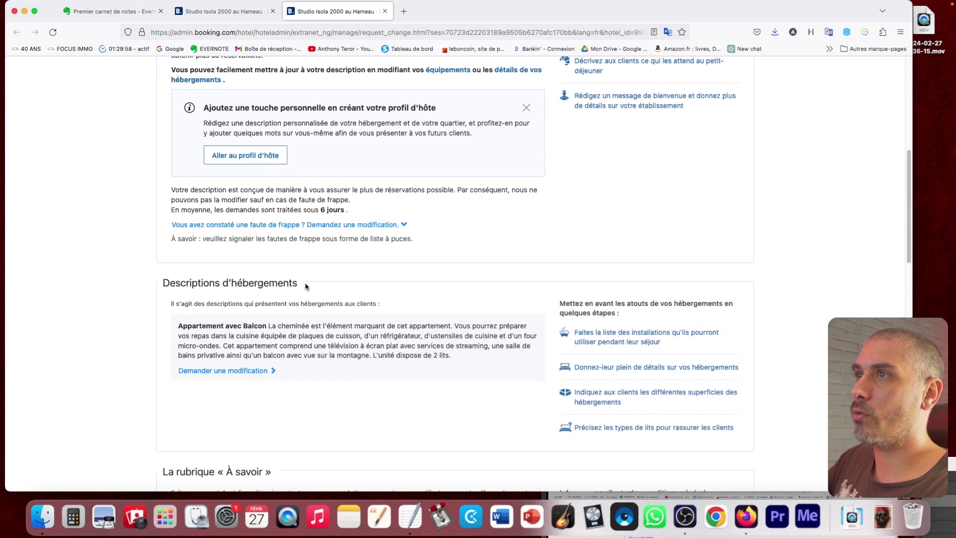
{"action": "scroll", "coordinate": [349, 299], "scroll_direction": "up", "scroll_amount": 3}
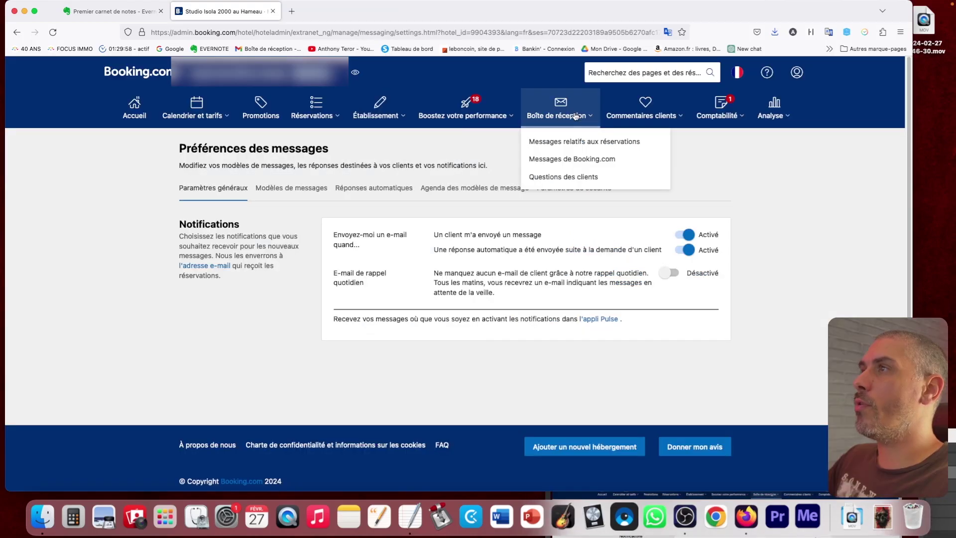
{"action": "left_click", "coordinate": [575, 116]}
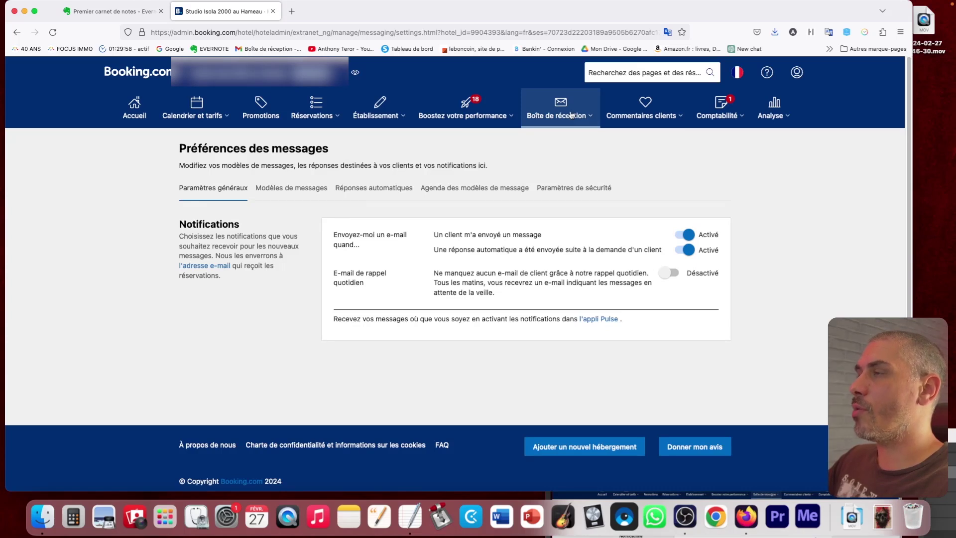
{"action": "left_click", "coordinate": [572, 115]}
{"action": "left_click", "coordinate": [577, 142]}
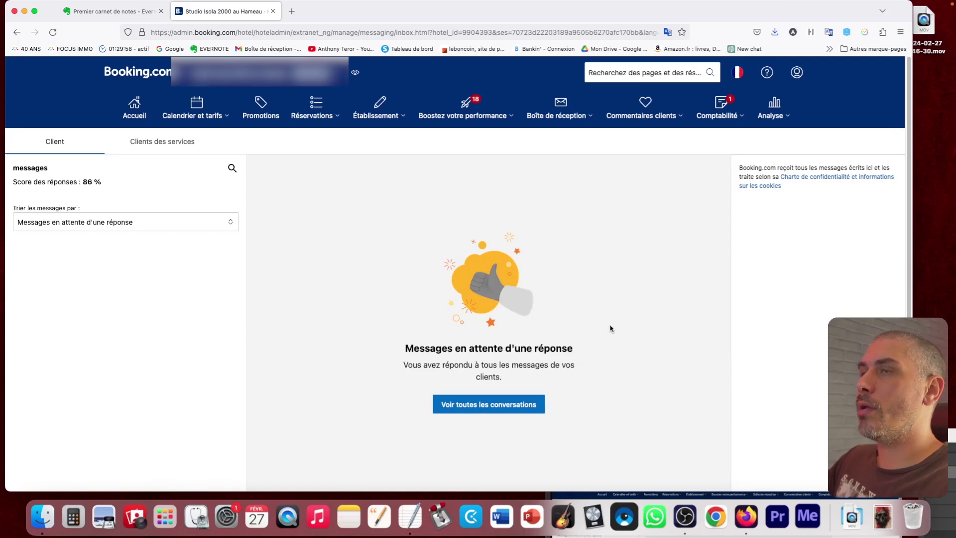
Change the Trier les messages par filter from pending replies to list the guest conversations.
{"action": "left_click", "coordinate": [222, 226]}
{"action": "left_click", "coordinate": [359, 228]}
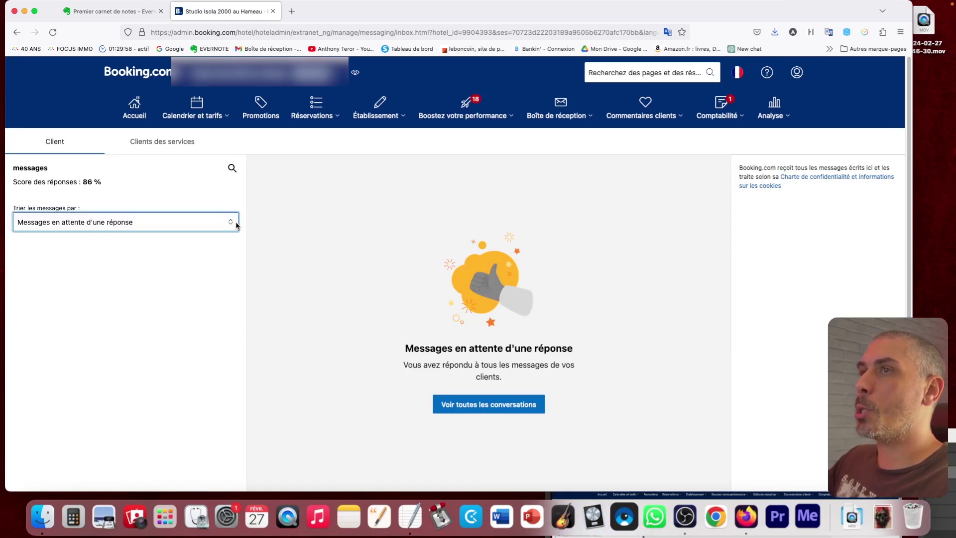
{"action": "left_click", "coordinate": [229, 226]}
{"action": "left_click", "coordinate": [55, 227]}
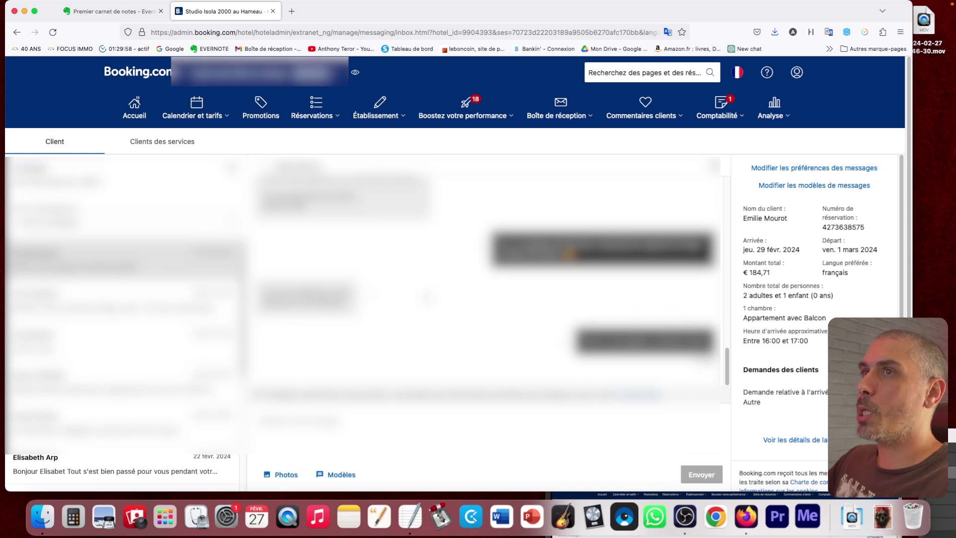
Open Commentaires clients and examine the review score explanation, category scores and rating distribution chart.
{"action": "left_click", "coordinate": [645, 107]}
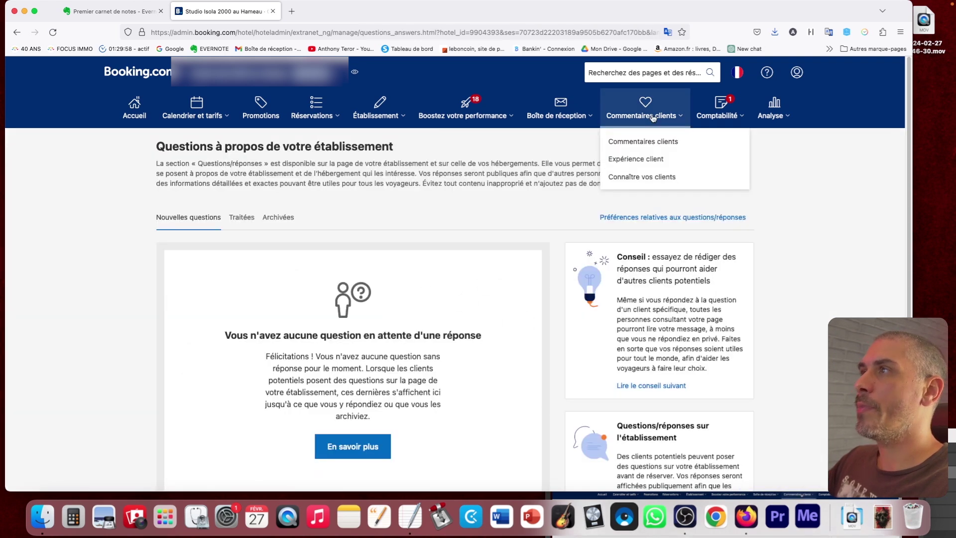
{"action": "left_click", "coordinate": [658, 143]}
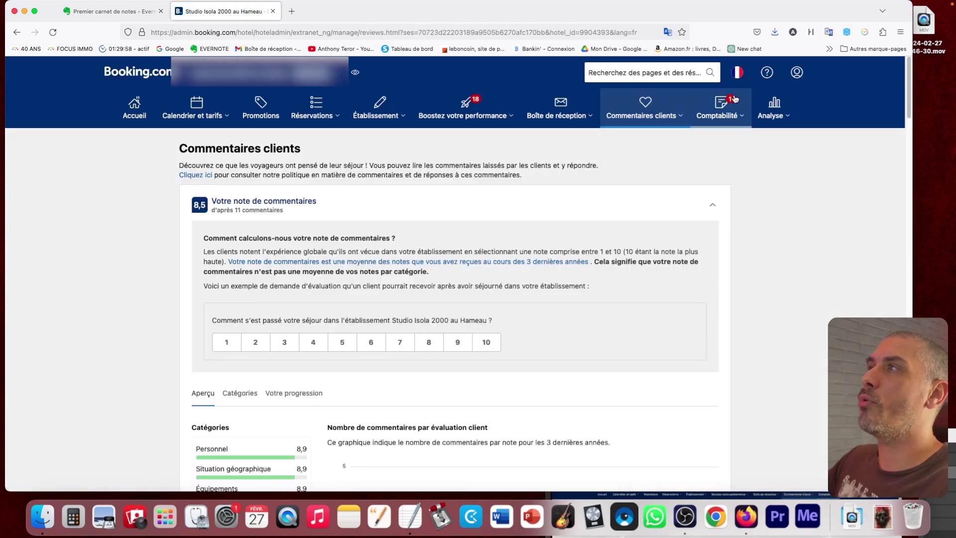
{"action": "scroll", "coordinate": [742, 269], "scroll_direction": "down", "scroll_amount": 5}
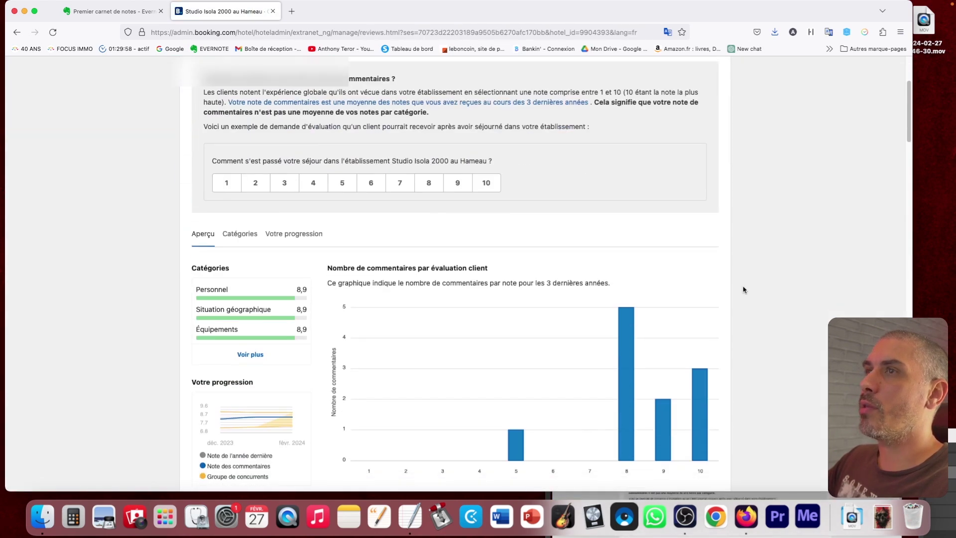
{"action": "scroll", "coordinate": [743, 288], "scroll_direction": "up", "scroll_amount": 5}
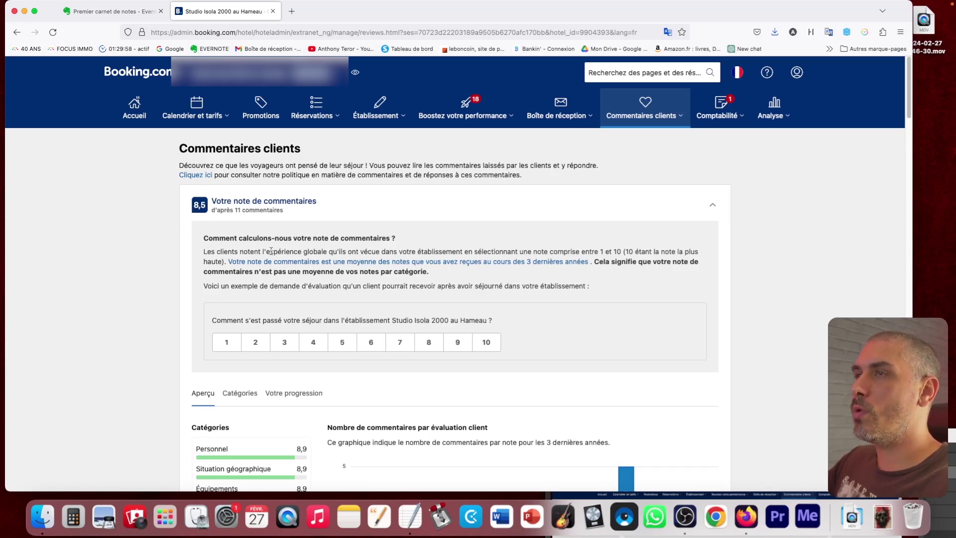
Look over the sections available under Commentaires clients and Comptabilité.
{"action": "left_click", "coordinate": [668, 116]}
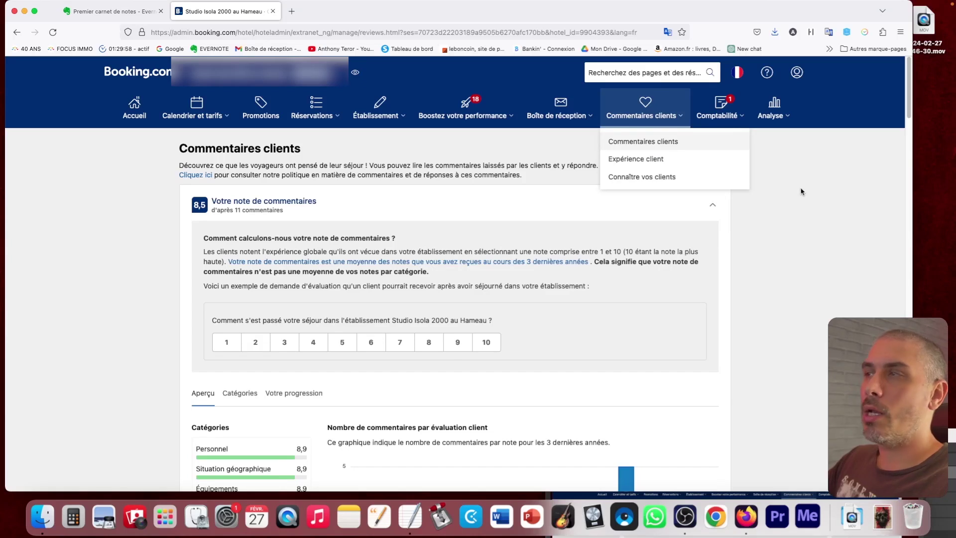
{"action": "left_click", "coordinate": [825, 162]}
{"action": "left_click", "coordinate": [747, 124]}
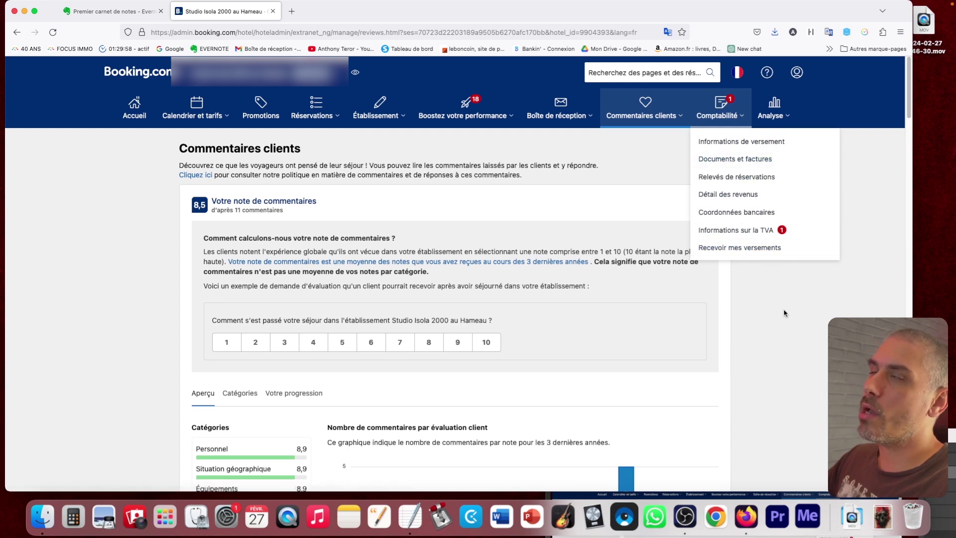
Open Rapports analytiques and examine the performance overview and the Rapport prévisionnel de performance chart.
{"action": "left_click", "coordinate": [788, 116]}
{"action": "left_click", "coordinate": [794, 142]}
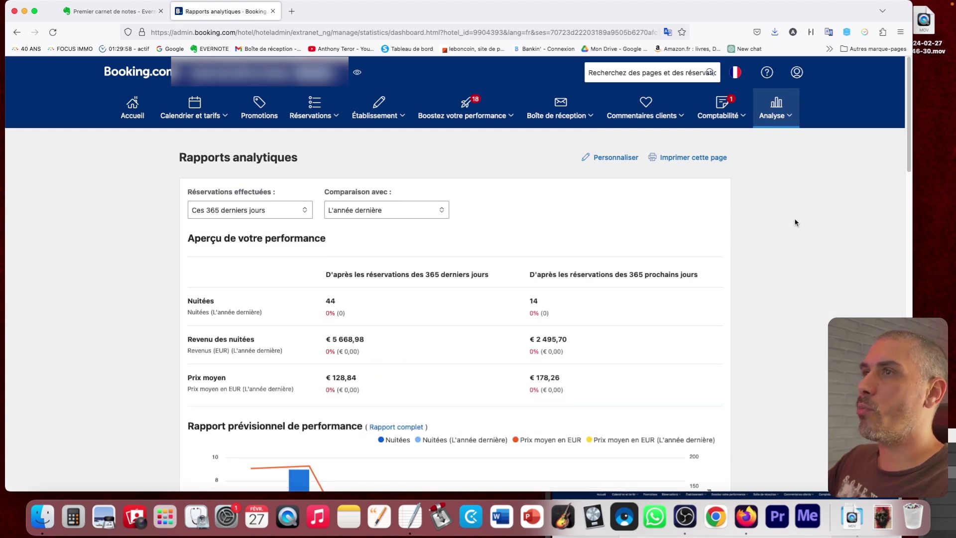
{"action": "scroll", "coordinate": [794, 219], "scroll_direction": "down", "scroll_amount": 5}
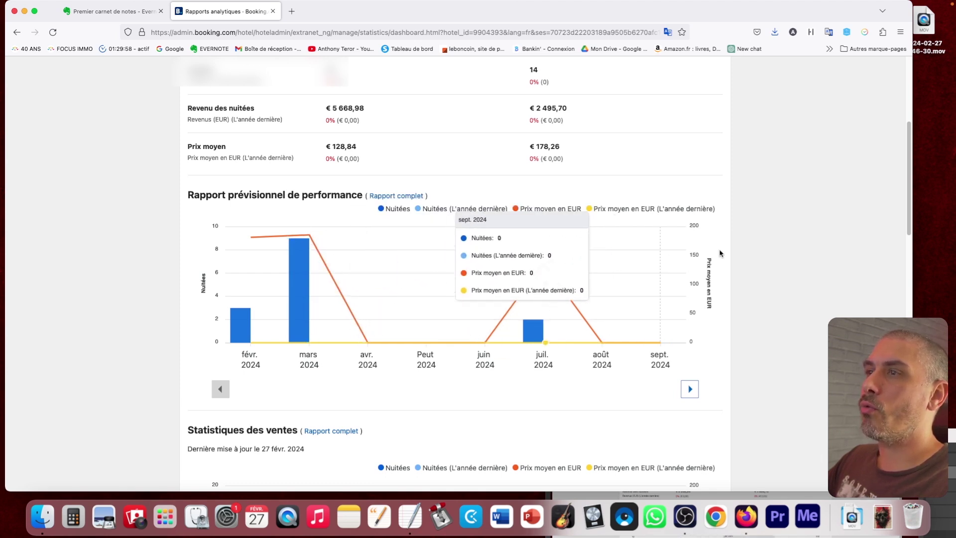
{"action": "scroll", "coordinate": [751, 348], "scroll_direction": "up", "scroll_amount": 2}
{"action": "scroll", "coordinate": [751, 349], "scroll_direction": "up", "scroll_amount": 3}
Check the Réservations effectuées period options and the available Analyse reports, and review the performance figures again.
{"action": "left_click", "coordinate": [292, 211]}
{"action": "left_click", "coordinate": [209, 202]}
{"action": "left_click", "coordinate": [777, 127]}
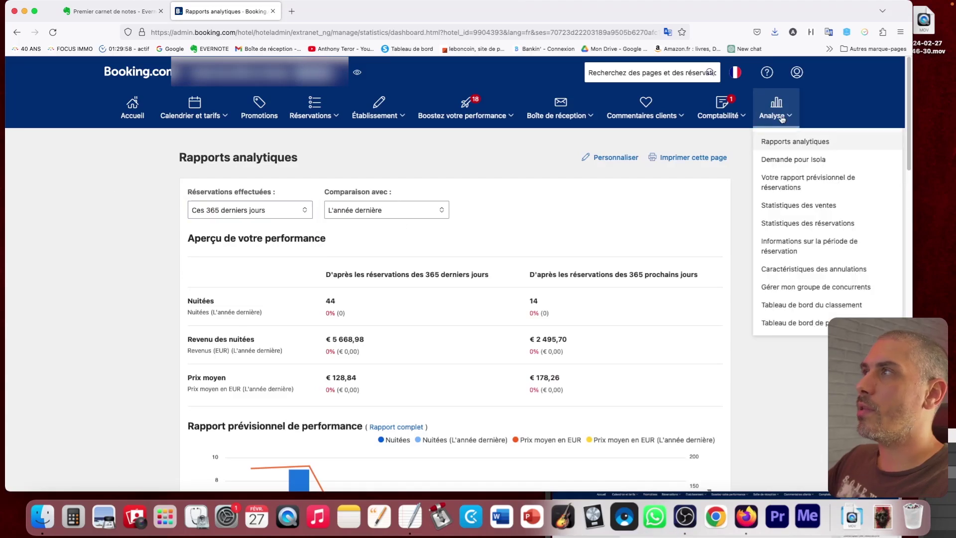
{"action": "scroll", "coordinate": [461, 276], "scroll_direction": "down", "scroll_amount": 5}
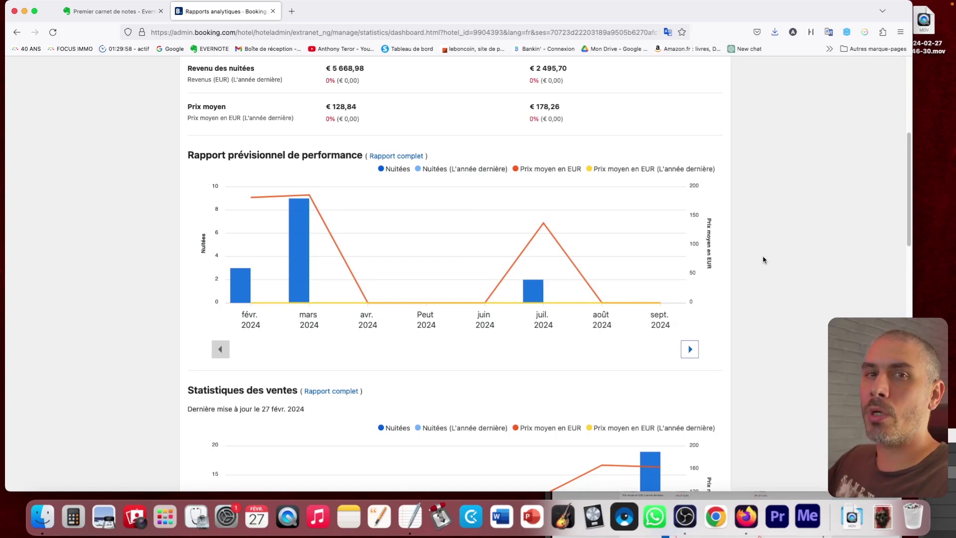
{"action": "scroll", "coordinate": [765, 255], "scroll_direction": "up", "scroll_amount": 3}
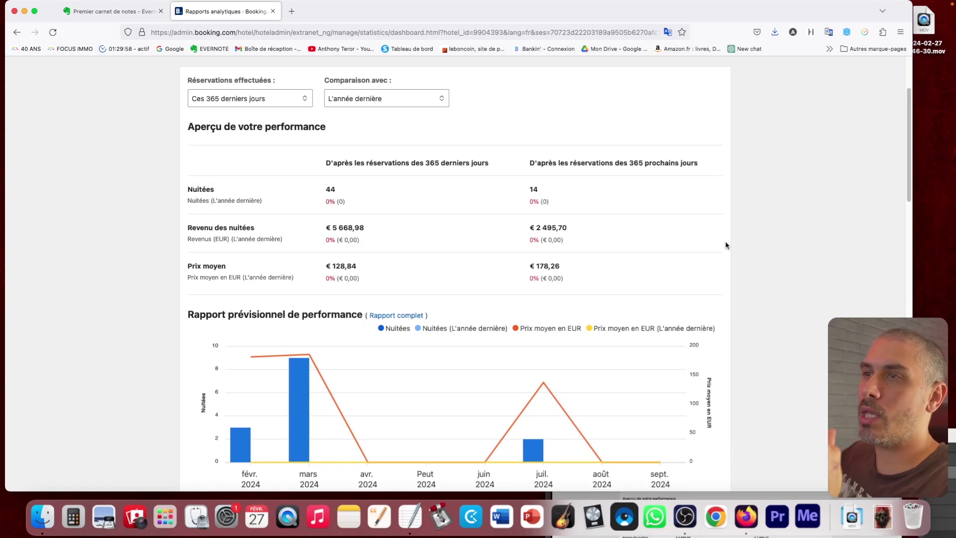
{"action": "scroll", "coordinate": [728, 247], "scroll_direction": "up", "scroll_amount": 4}
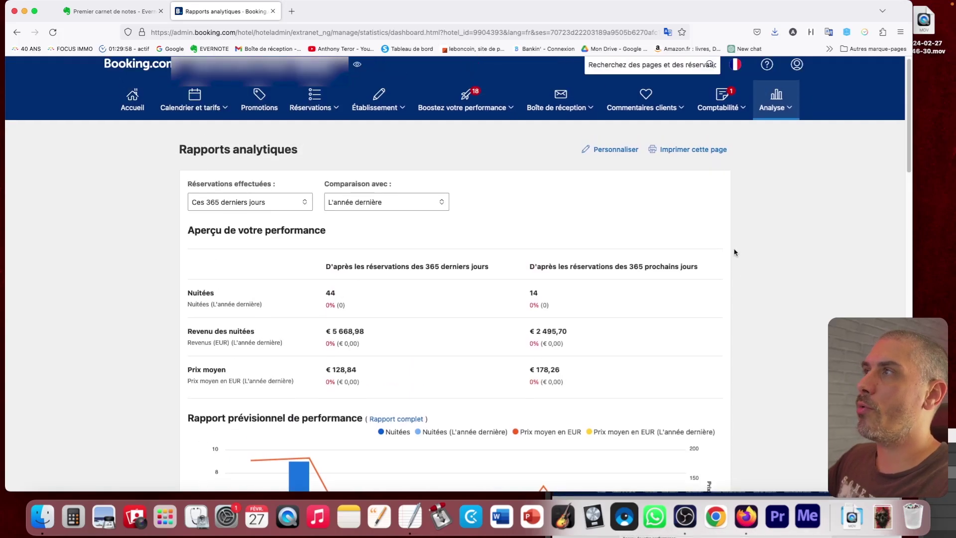
{"action": "scroll", "coordinate": [758, 276], "scroll_direction": "up", "scroll_amount": 1}
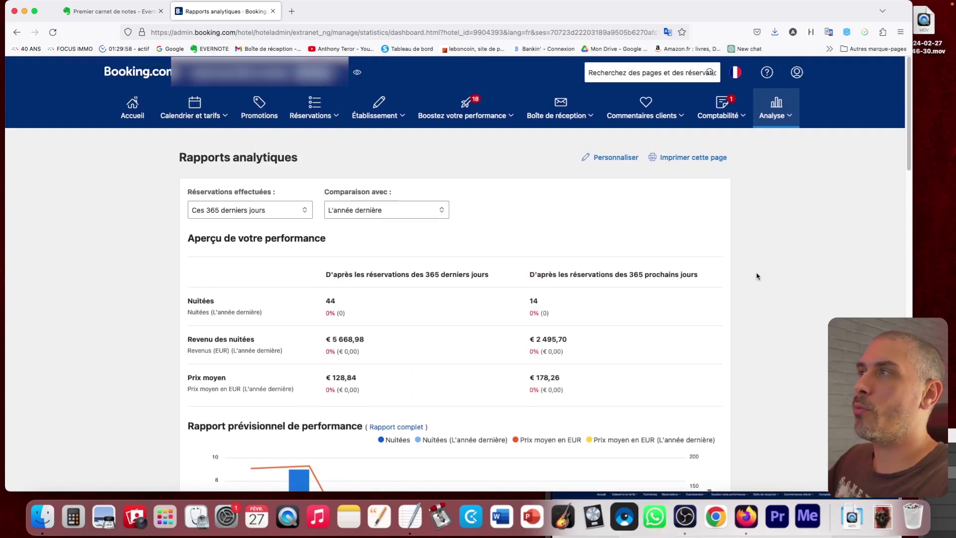
Open Statistiques des ventes and examine the monthly nights and average price chart, the sales performance table, and the breakdown by rate plan.
{"action": "left_click", "coordinate": [775, 119]}
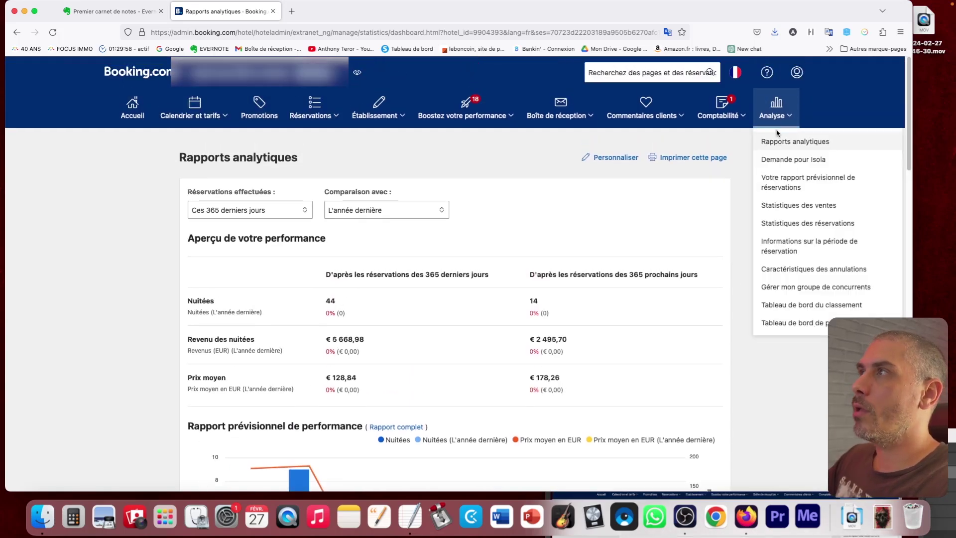
{"action": "left_click", "coordinate": [796, 211]}
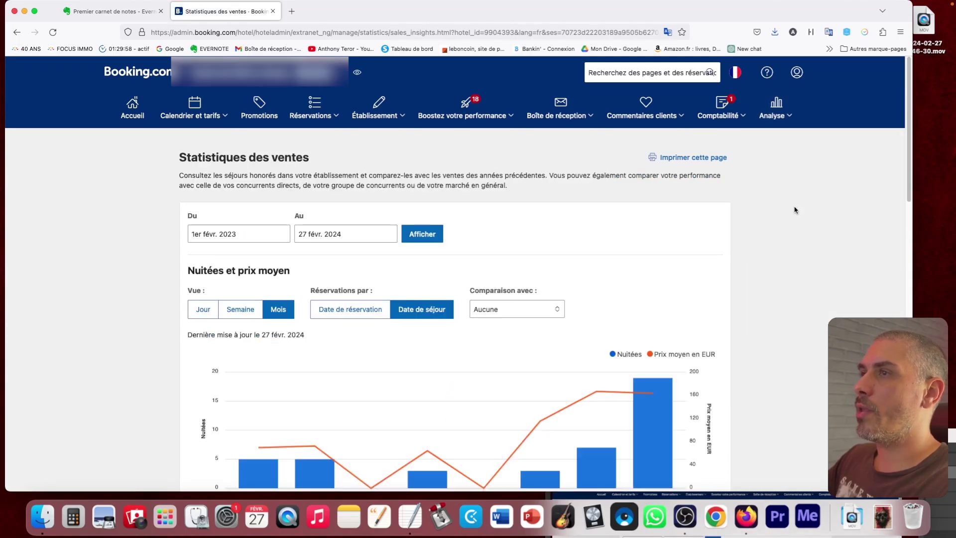
{"action": "scroll", "coordinate": [757, 279], "scroll_direction": "down", "scroll_amount": 3}
{"action": "scroll", "coordinate": [724, 329], "scroll_direction": "up", "scroll_amount": 3}
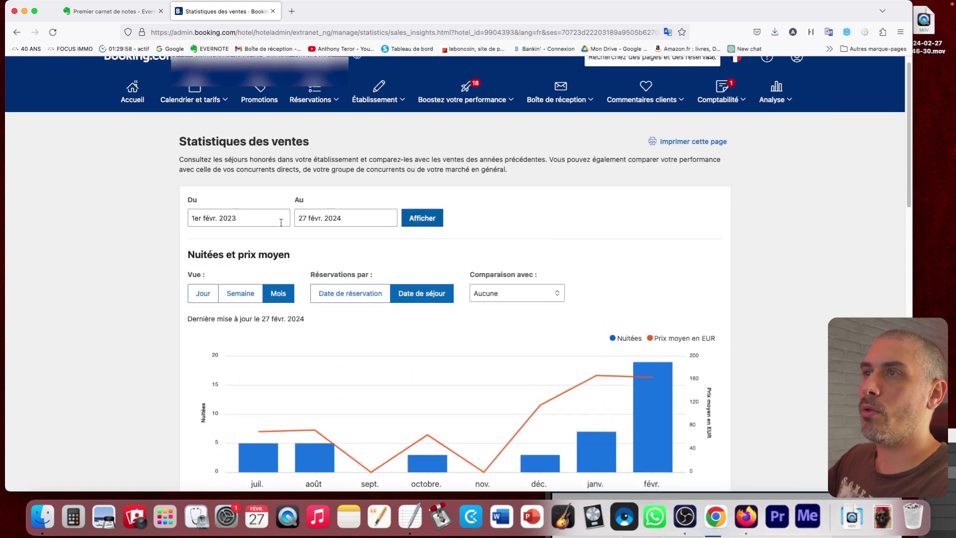
{"action": "scroll", "coordinate": [533, 234], "scroll_direction": "down", "scroll_amount": 6}
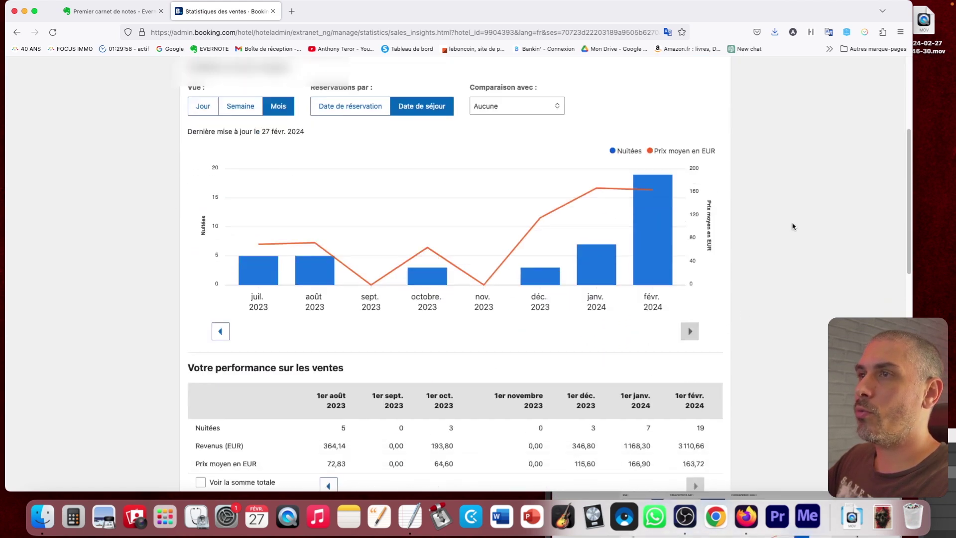
{"action": "scroll", "coordinate": [767, 234], "scroll_direction": "down", "scroll_amount": 4}
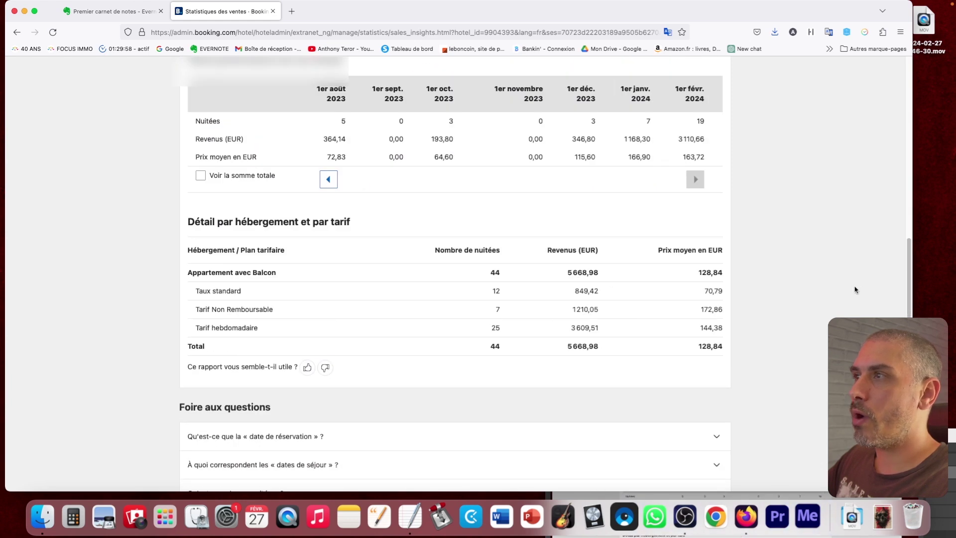
{"action": "scroll", "coordinate": [848, 285], "scroll_direction": "up", "scroll_amount": 5}
{"action": "scroll", "coordinate": [848, 287], "scroll_direction": "up", "scroll_amount": 6}
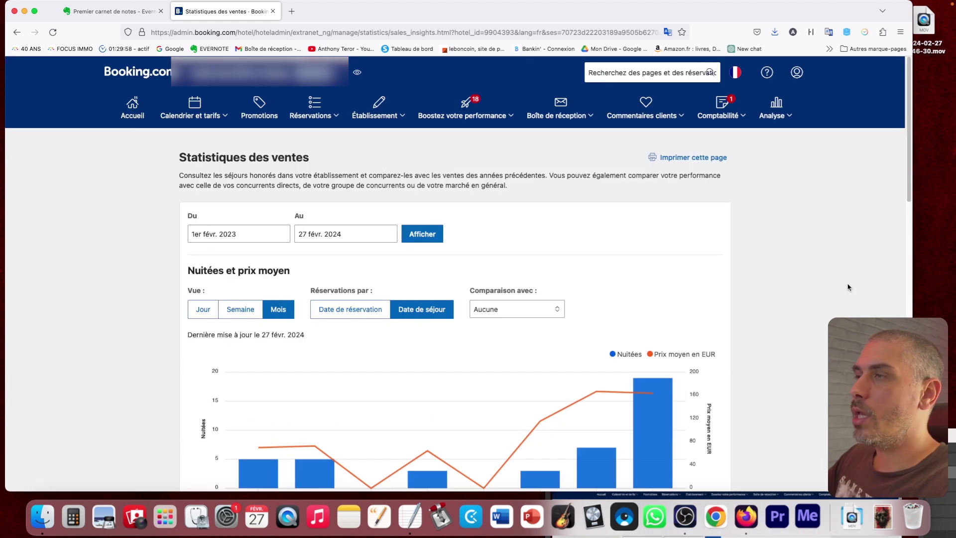
Open the Tableau de bord du classement and examine the search performance, the search results score, and the factors influencing it.
{"action": "left_click", "coordinate": [790, 111]}
{"action": "left_click", "coordinate": [798, 310]}
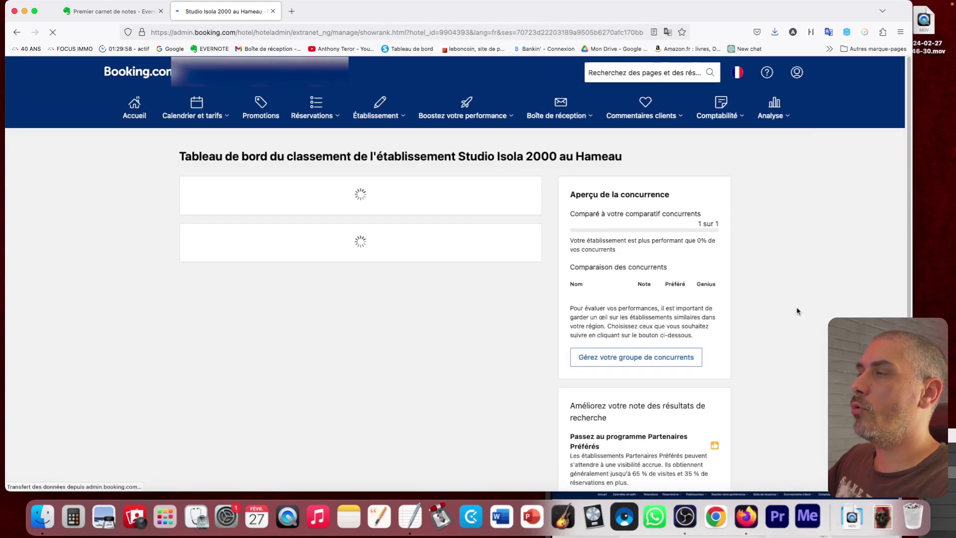
{"action": "scroll", "coordinate": [782, 283], "scroll_direction": "down", "scroll_amount": 4}
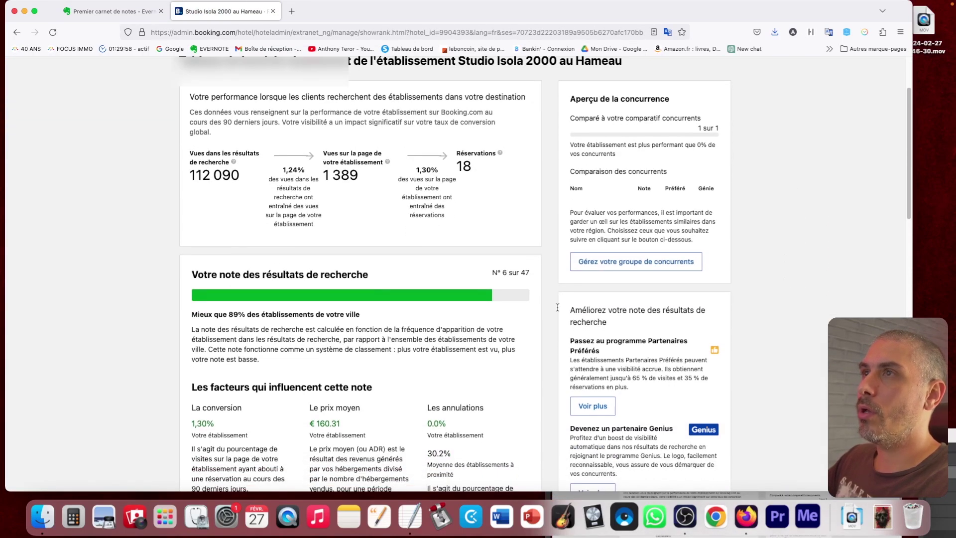
{"action": "scroll", "coordinate": [292, 273], "scroll_direction": "down", "scroll_amount": 3}
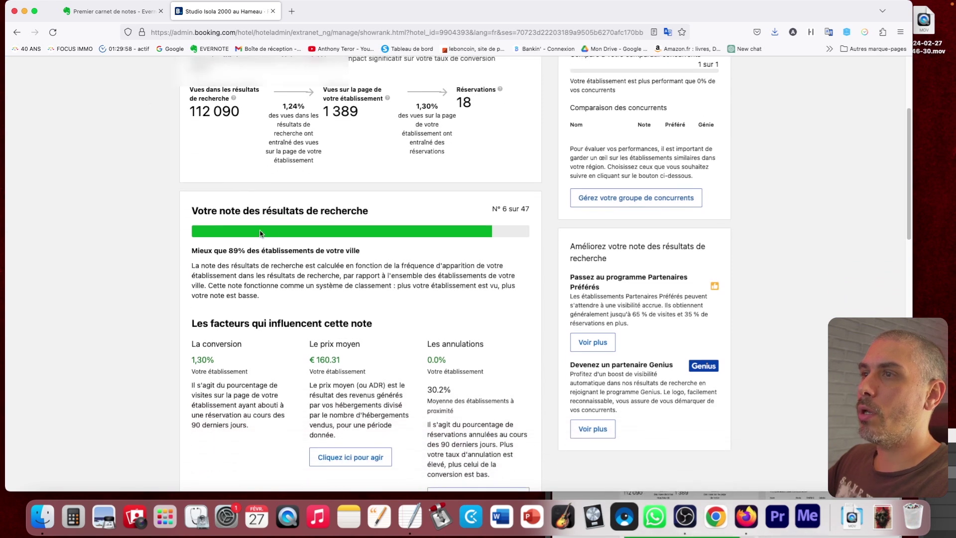
{"action": "scroll", "coordinate": [274, 264], "scroll_direction": "up", "scroll_amount": 1}
{"action": "scroll", "coordinate": [249, 255], "scroll_direction": "down", "scroll_amount": 1}
{"action": "scroll", "coordinate": [244, 253], "scroll_direction": "down", "scroll_amount": 2}
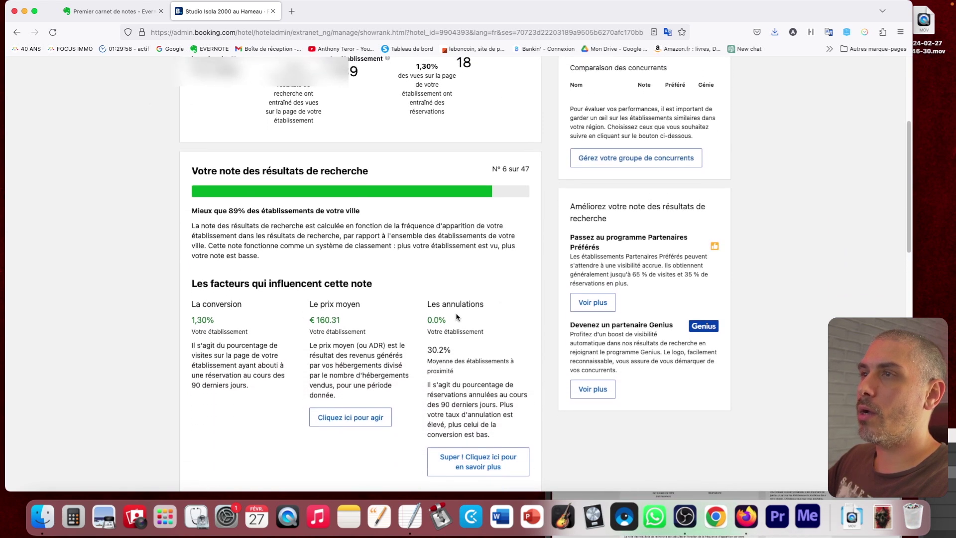
{"action": "scroll", "coordinate": [488, 274], "scroll_direction": "up", "scroll_amount": 5}
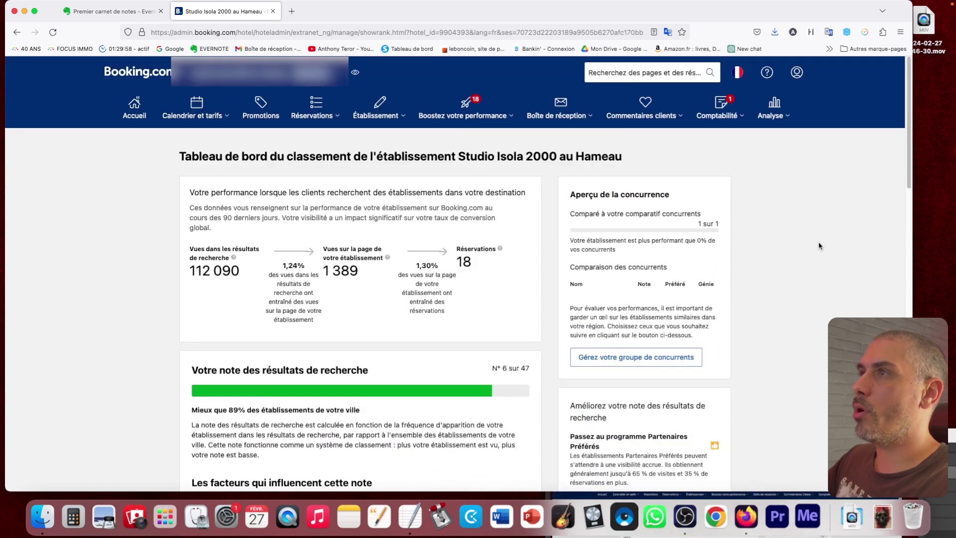
Look over the Analyse reports and the account options, including notification settings, users, contracts and security.
{"action": "left_click", "coordinate": [790, 116]}
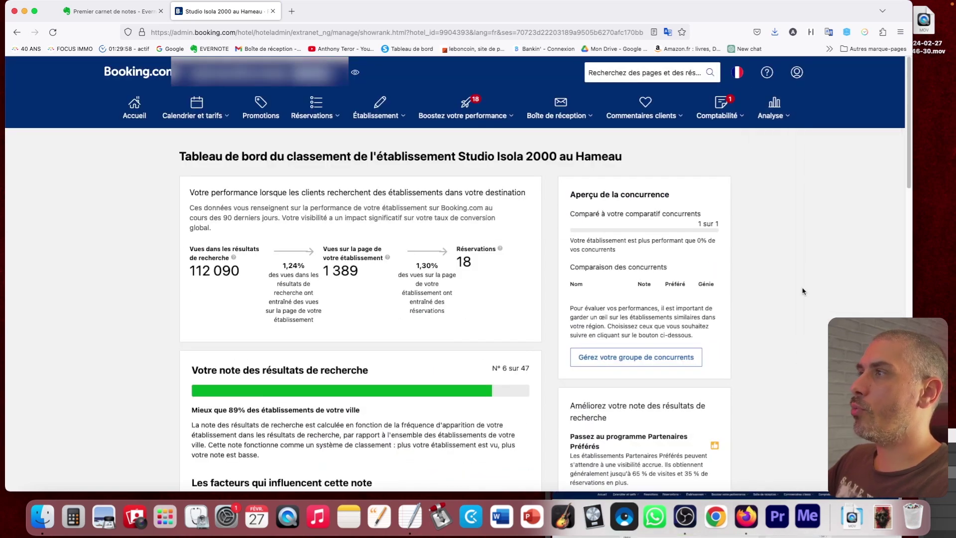
{"action": "left_click", "coordinate": [797, 72]}
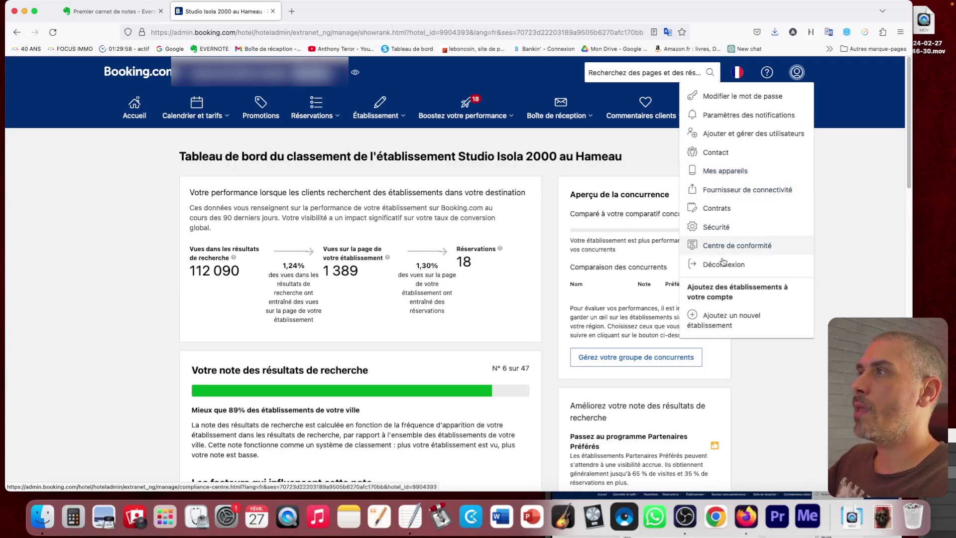
{"action": "left_click", "coordinate": [841, 265]}
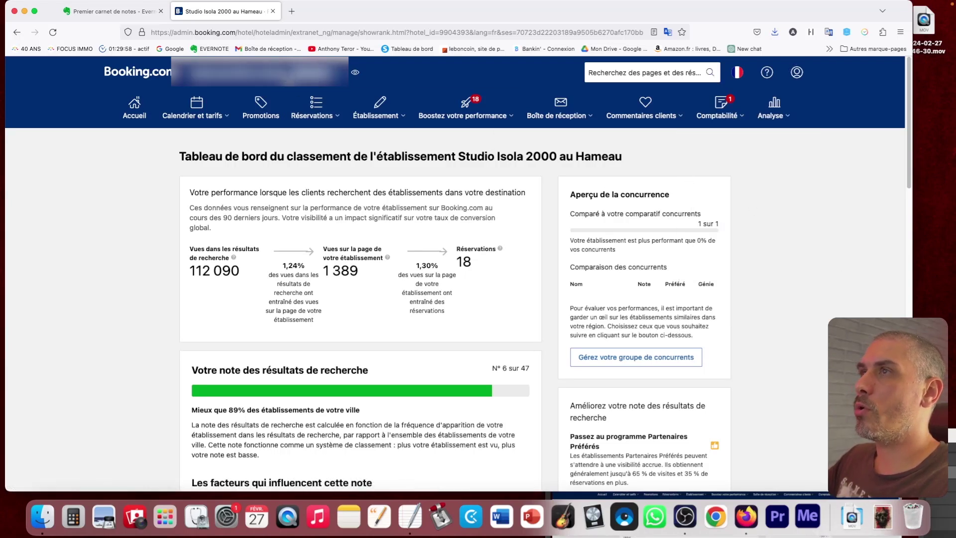